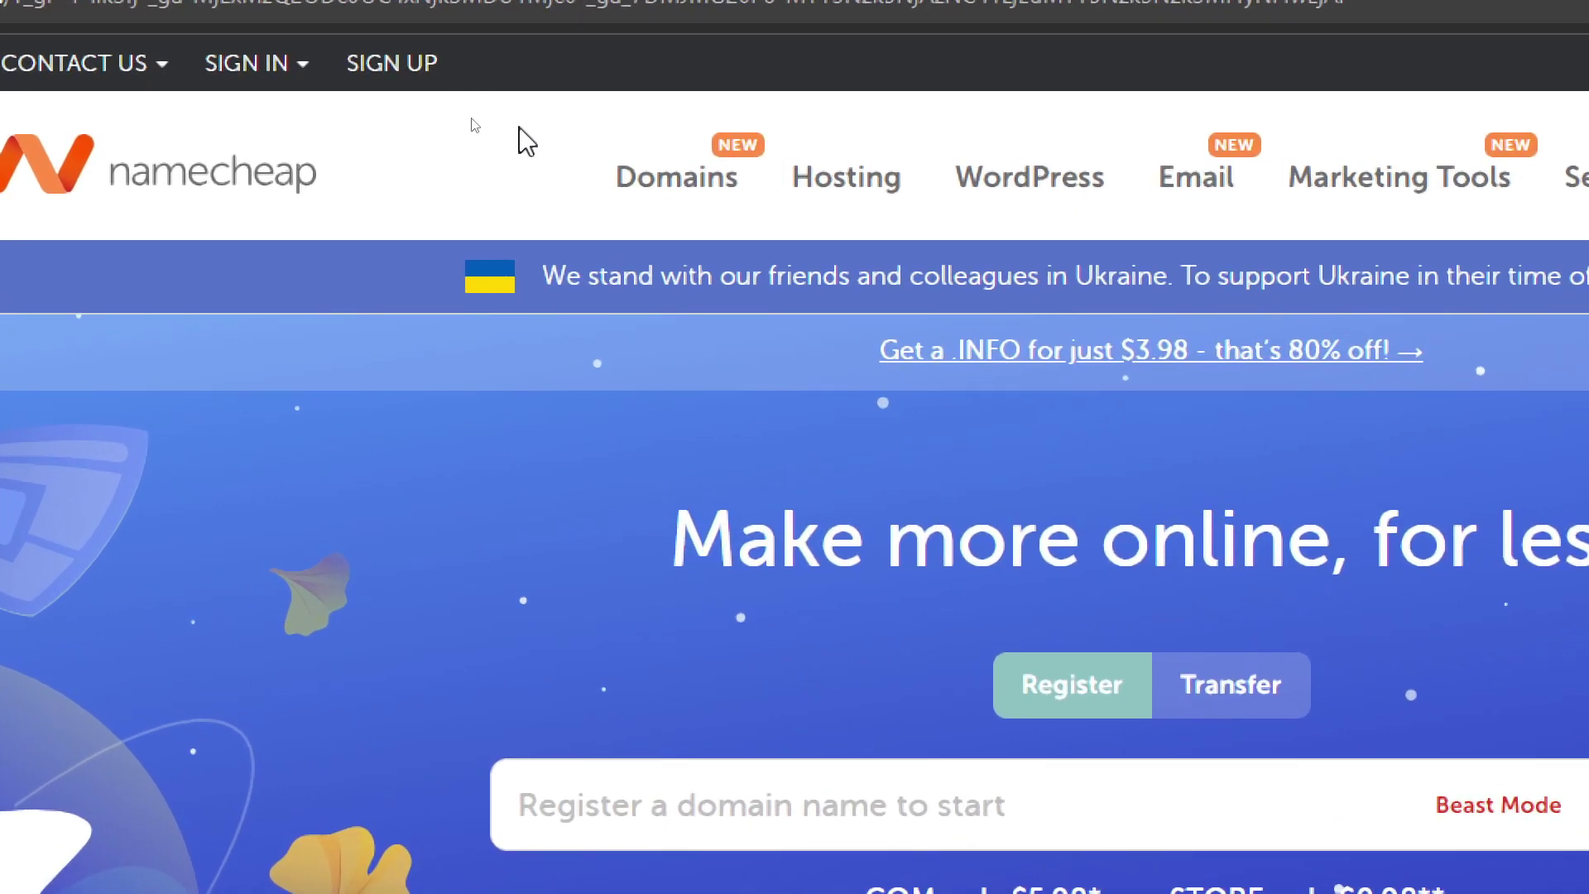
Go to Domain Prices and switch the domain search to Beast Mode bulk search.
{"action": "left_click", "coordinate": [723, 189]}
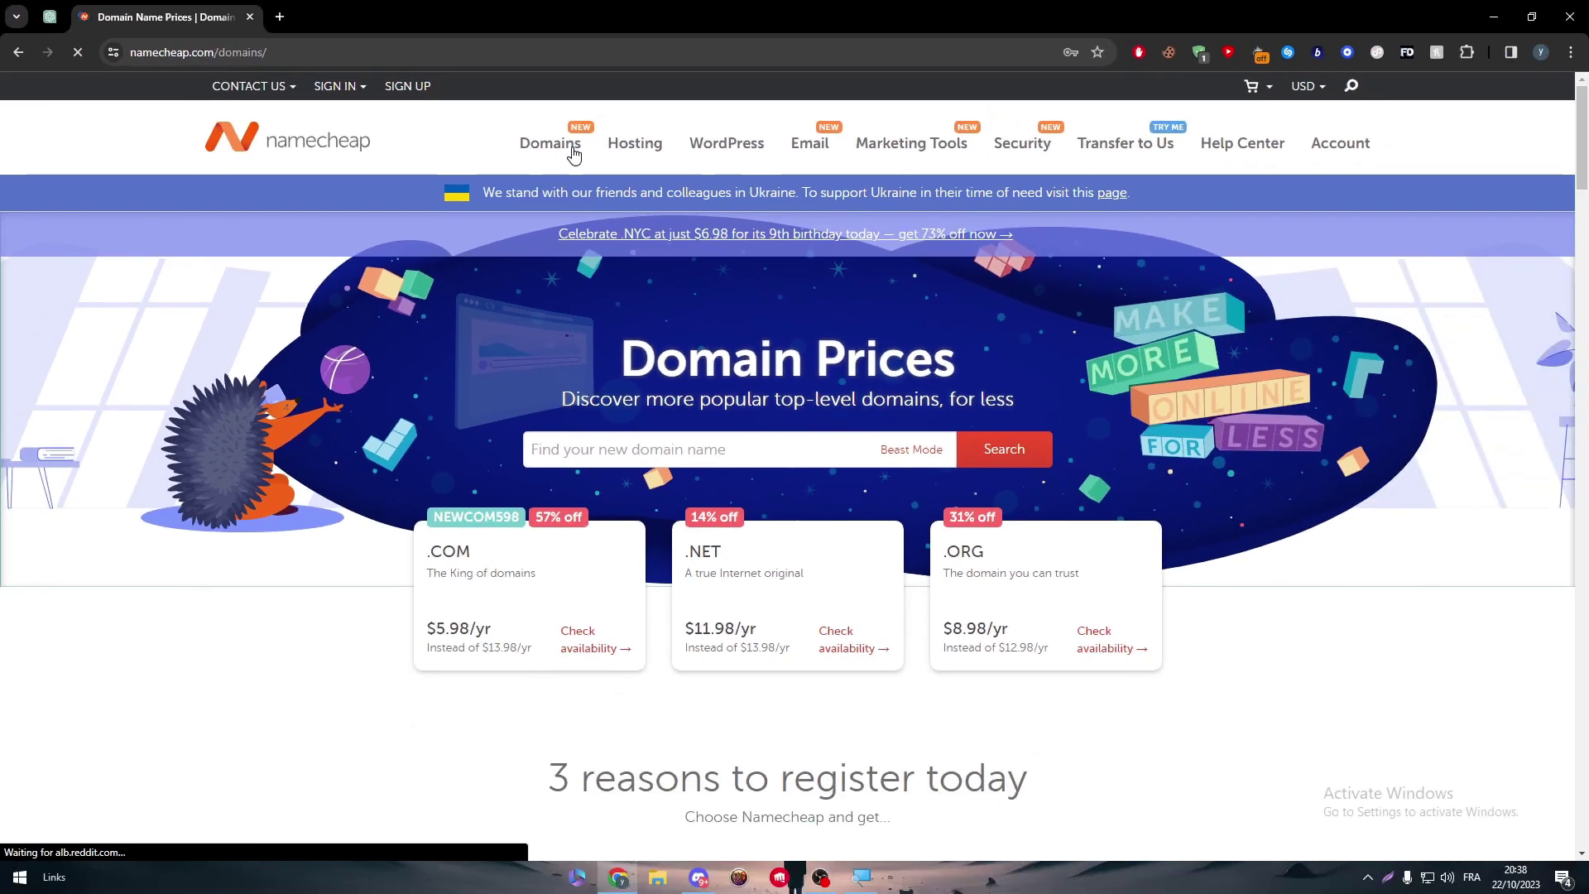
{"action": "scroll", "coordinate": [736, 217], "scroll_direction": "down", "scroll_amount": 2}
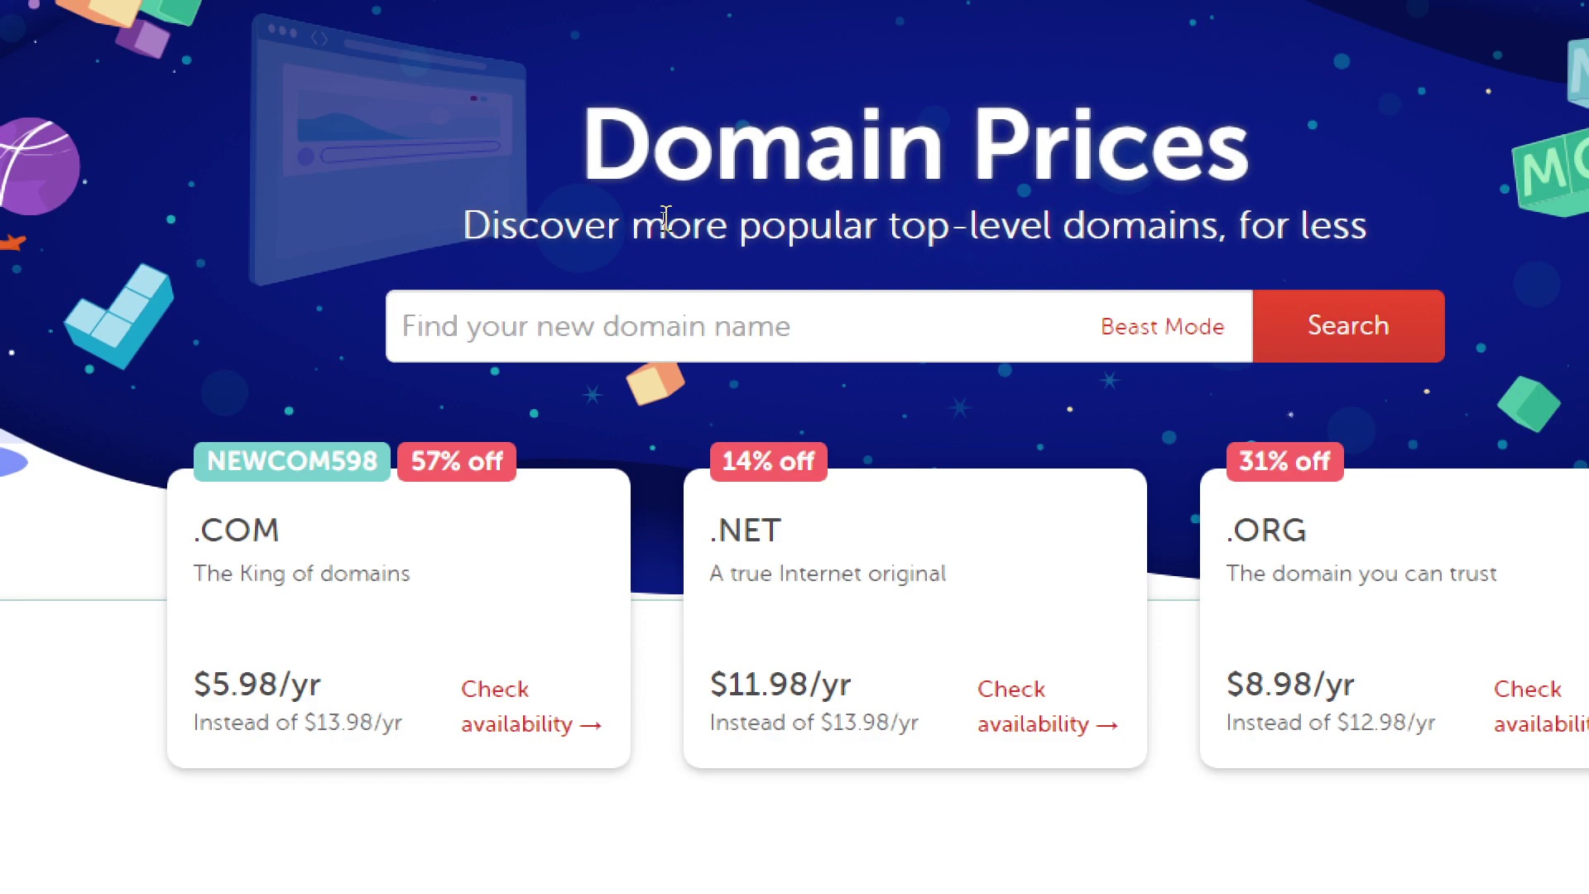
{"action": "left_click", "coordinate": [613, 331]}
{"action": "left_click", "coordinate": [609, 268]}
{"action": "left_click", "coordinate": [1155, 331]}
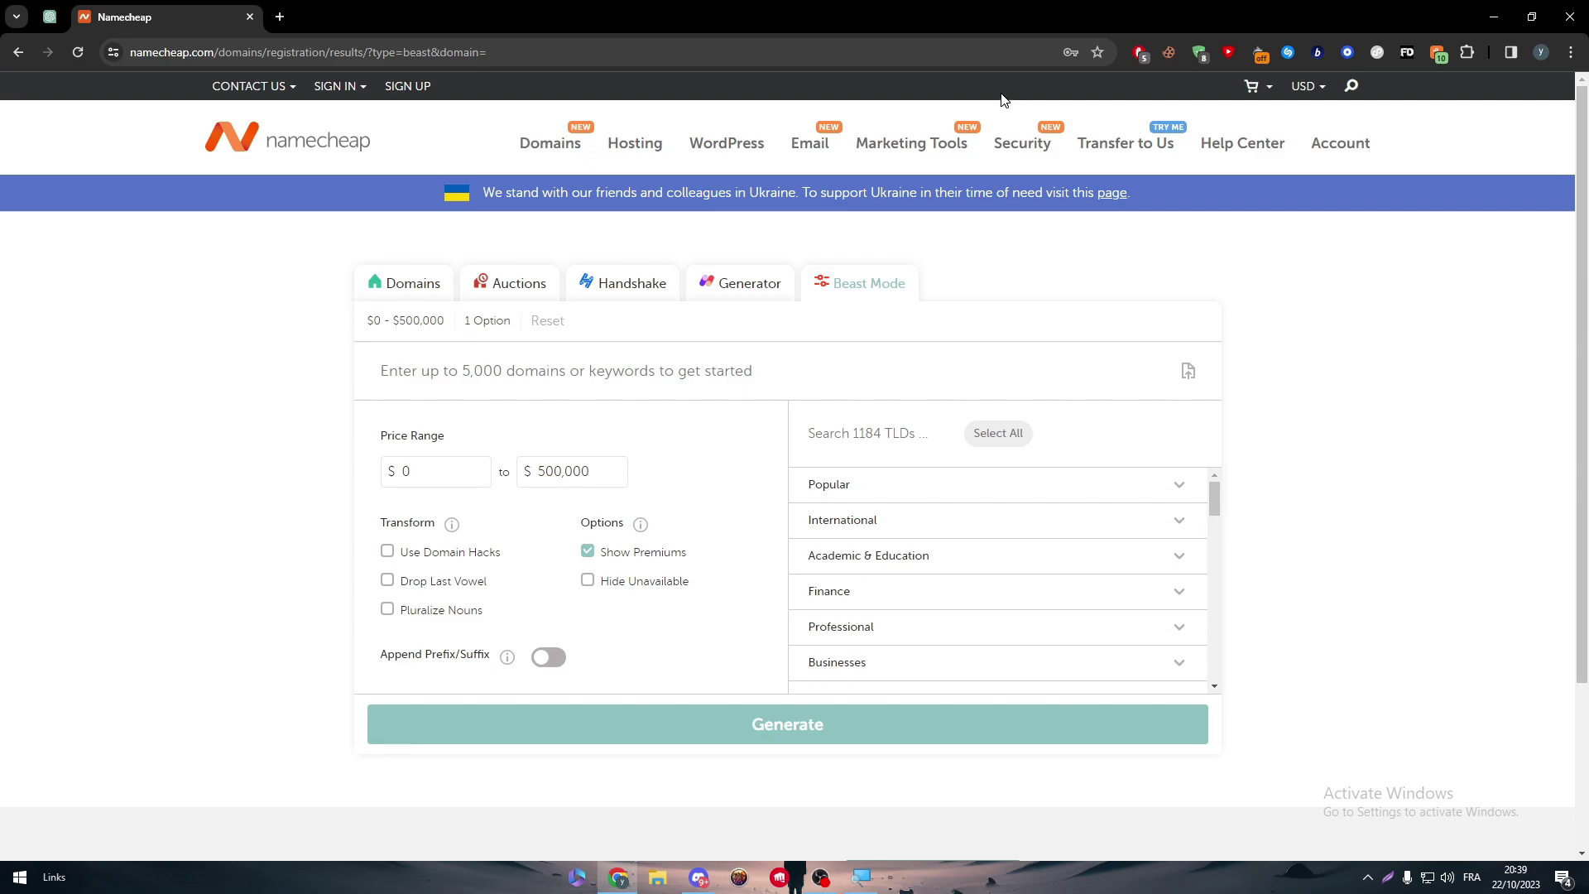
Enter football, gaming, fifa and money as the search keywords.
{"action": "type", "text": "Footb"}
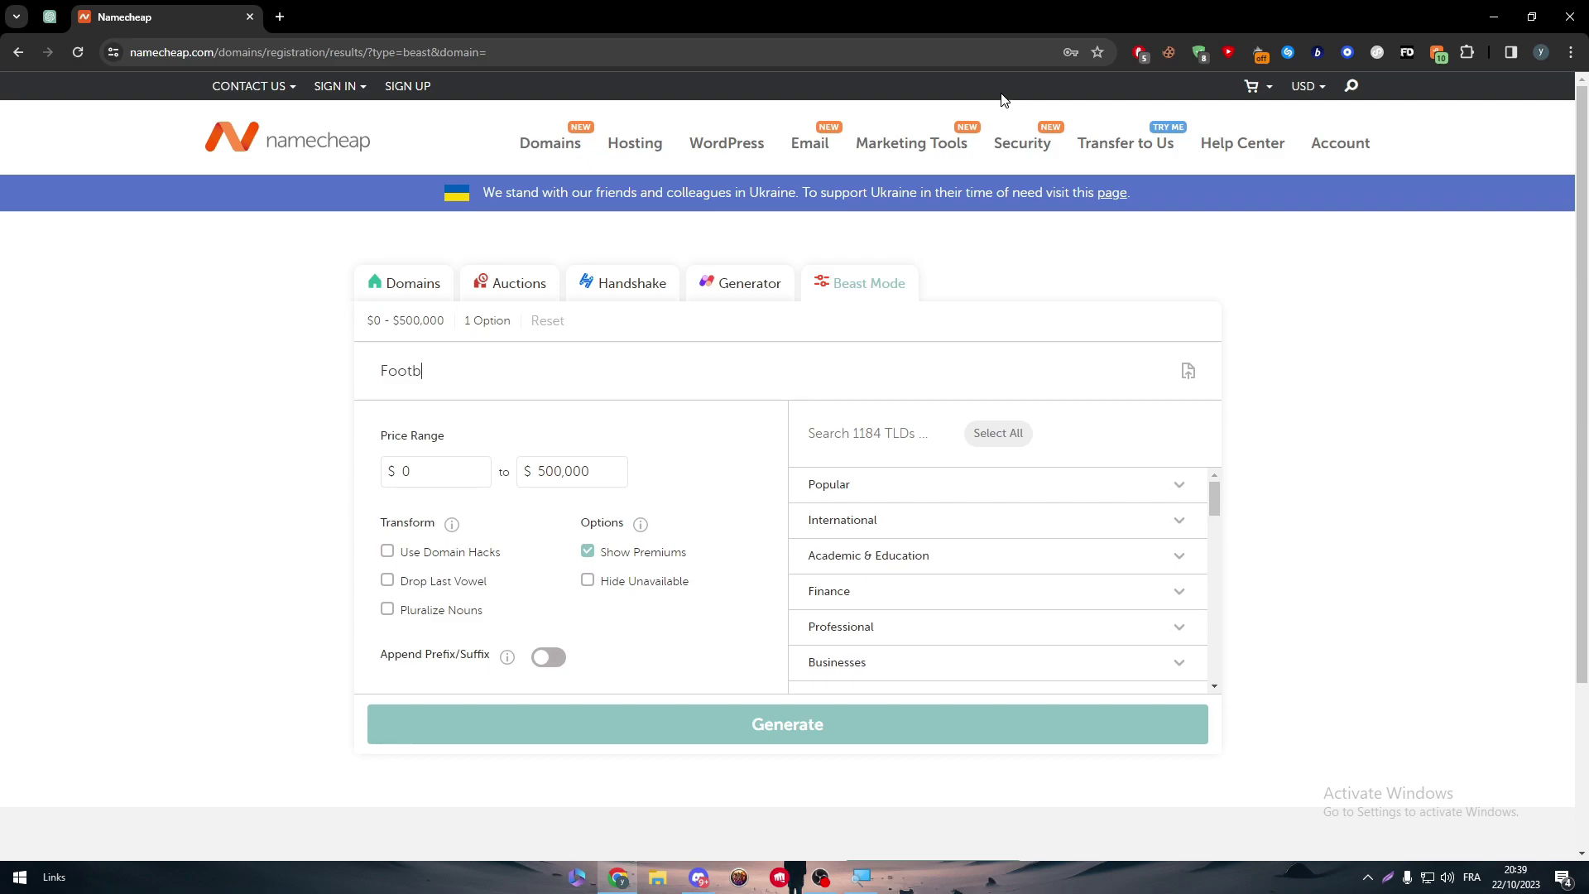
{"action": "type", "text": "all"}
{"action": "key", "text": "Return"}
{"action": "type", "text": "gamin"}
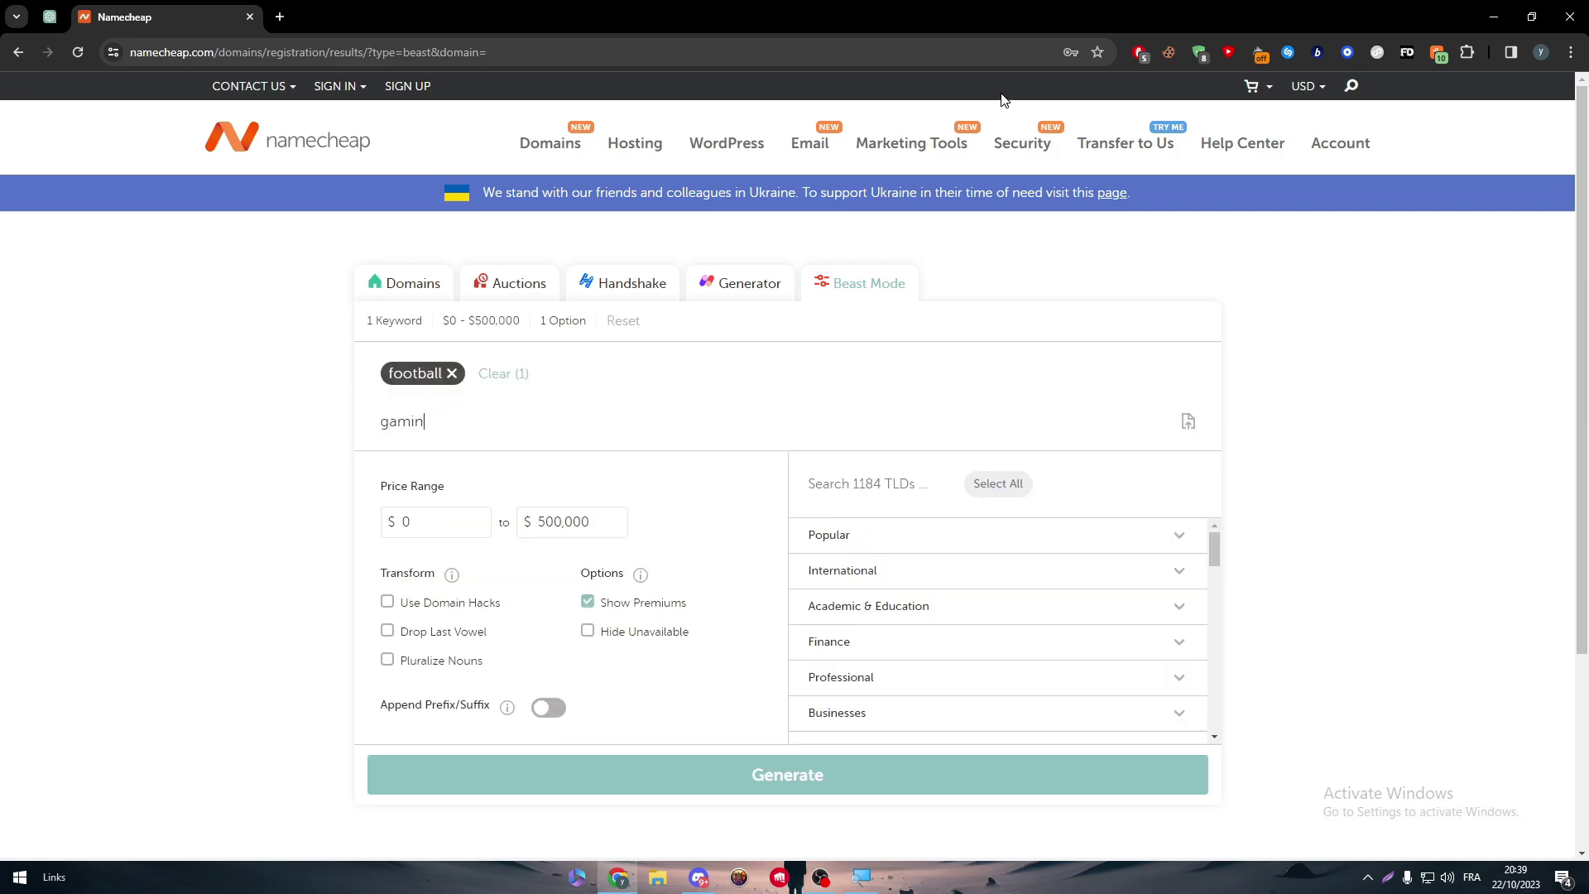
{"action": "type", "text": "g"}
{"action": "key", "text": "Return"}
{"action": "type", "text": "fifa"}
{"action": "key", "text": "Return"}
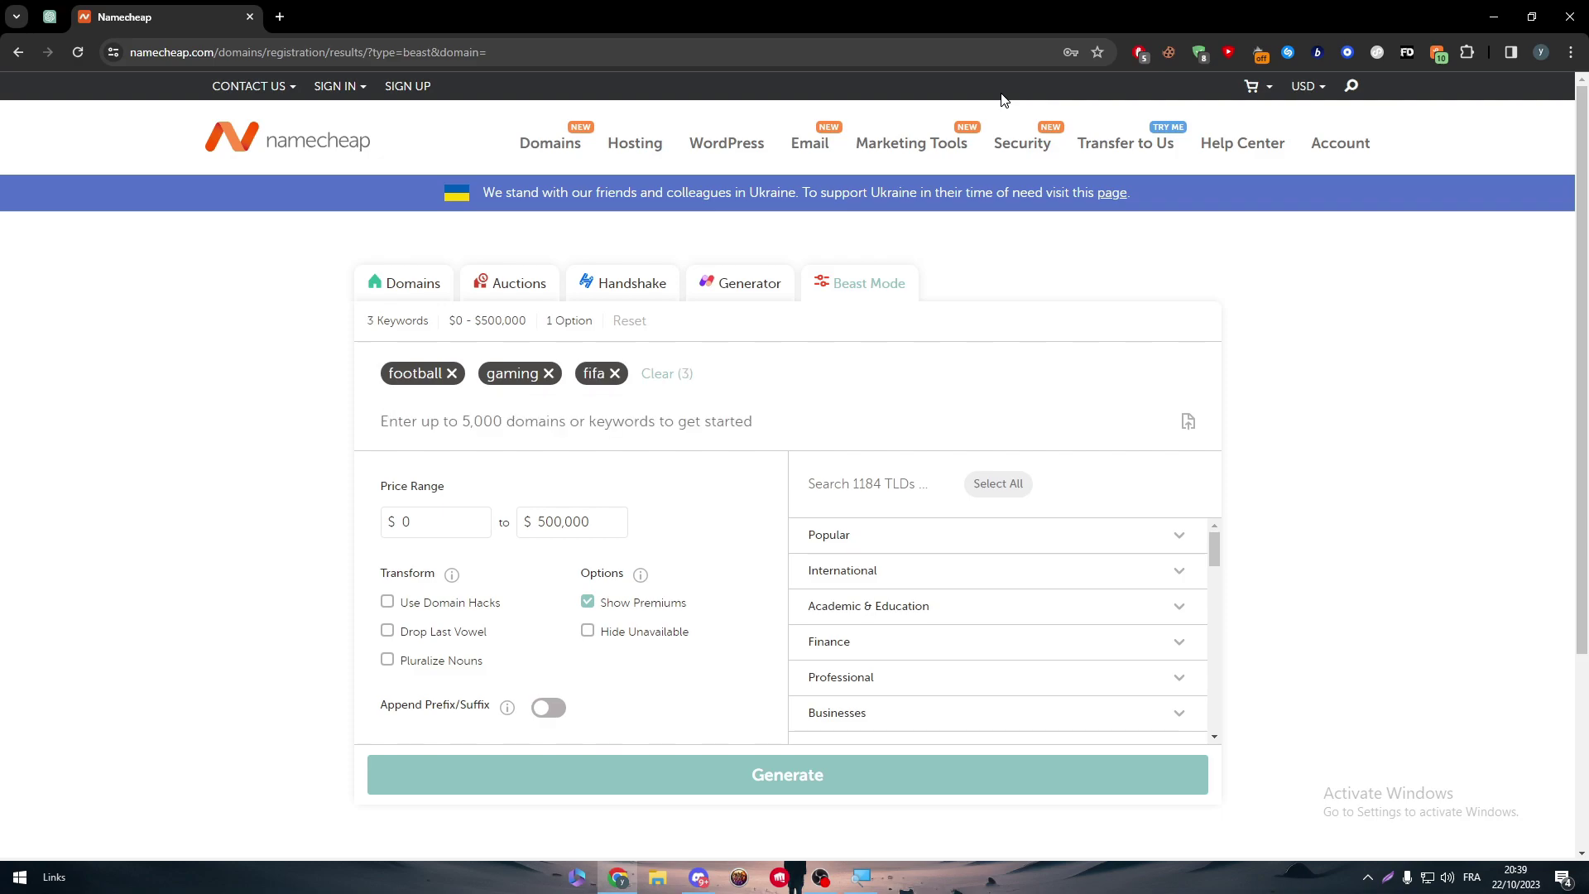
{"action": "type", "text": "m"}
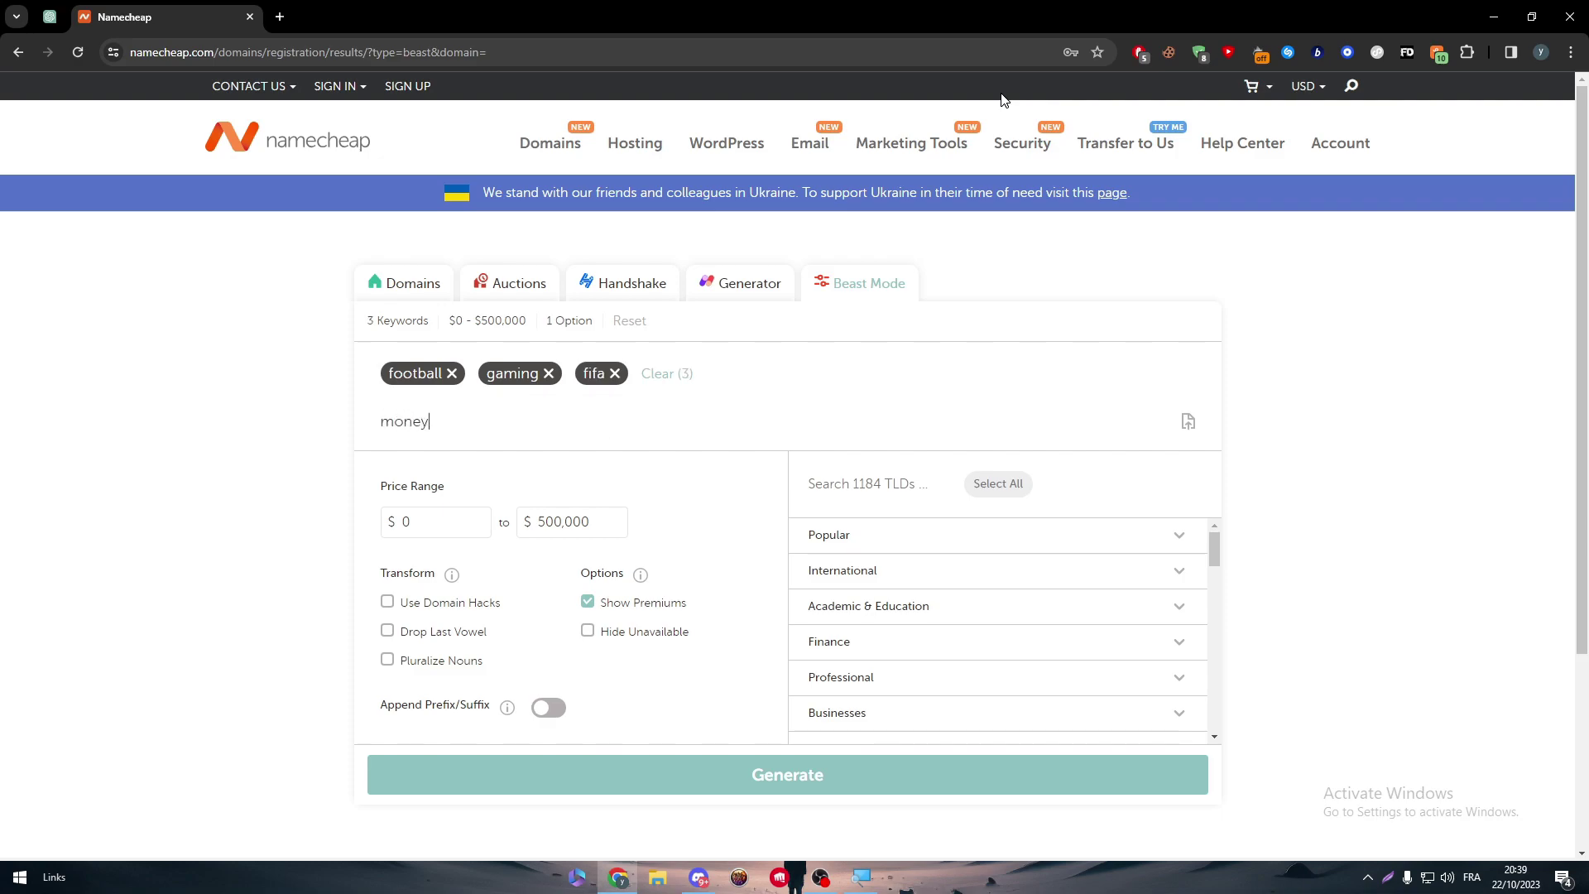
{"action": "type", "text": "oney"}
{"action": "key", "text": "Return"}
Select all TLDs in the Fun and Sports & Hobbies categories, 67 in total.
{"action": "left_click", "coordinate": [338, 86]}
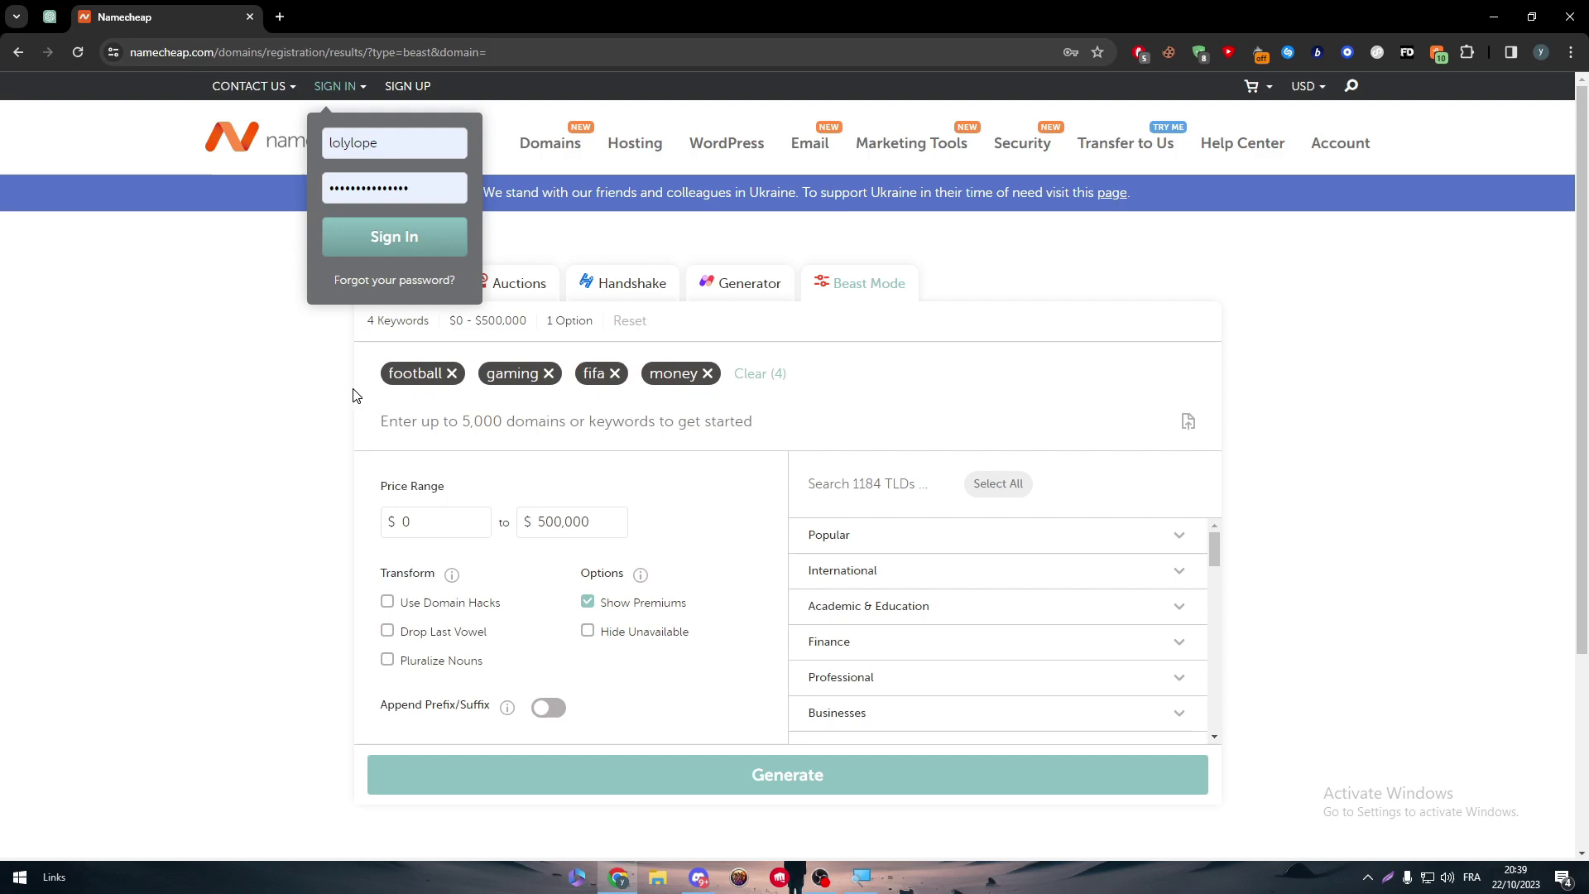
{"action": "left_click", "coordinate": [380, 447]}
{"action": "left_click", "coordinate": [431, 521]}
{"action": "left_click", "coordinate": [653, 482]}
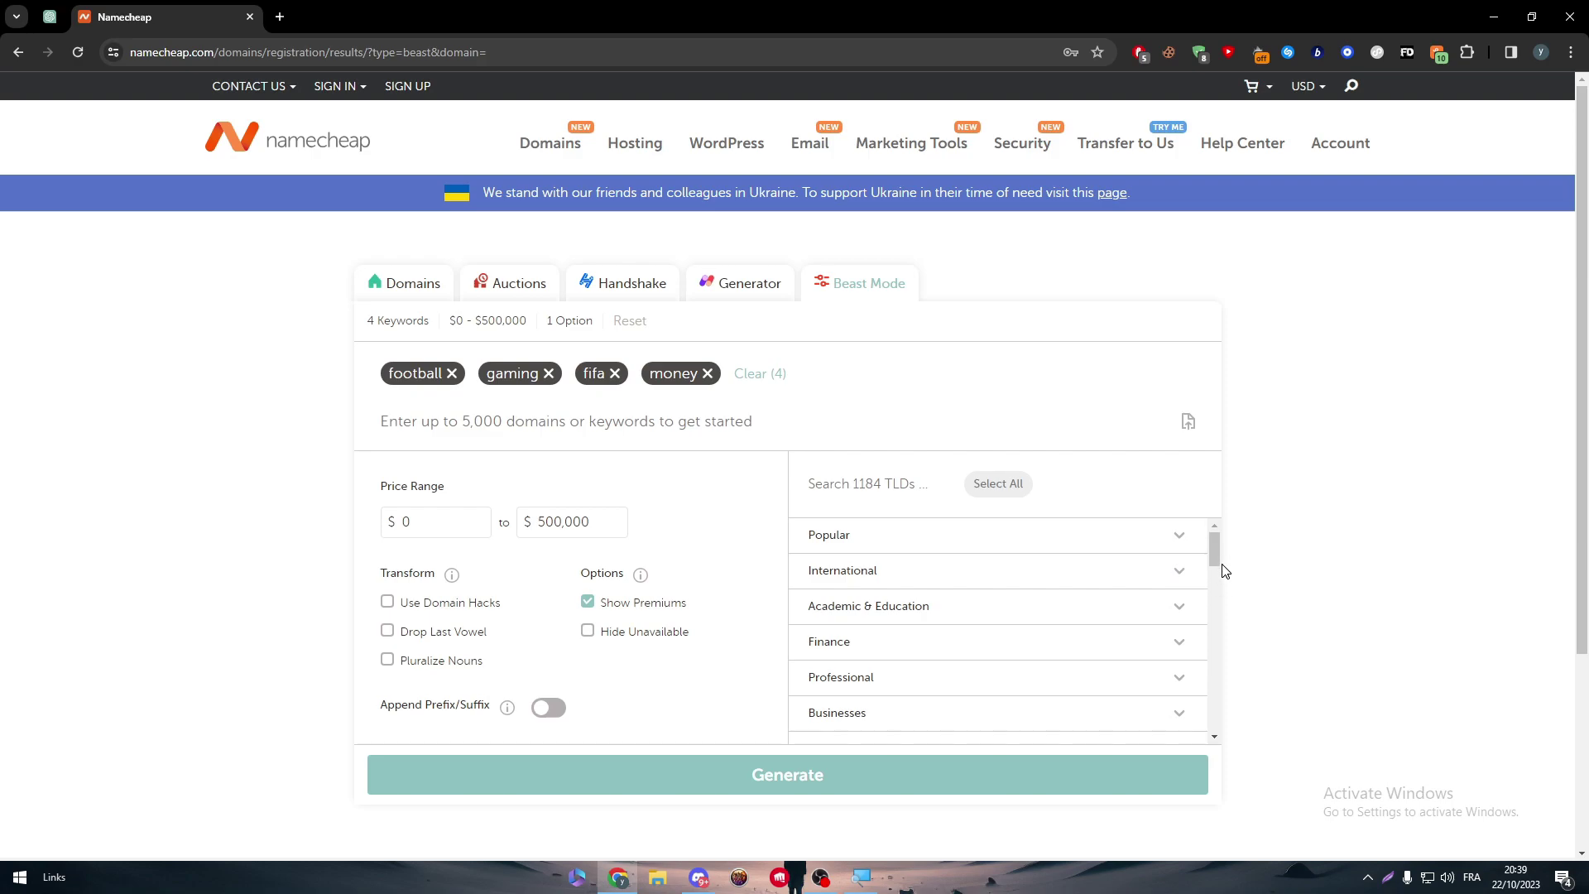
{"action": "left_click_drag", "start_coordinate": [1218, 559], "coordinate": [1208, 649]}
{"action": "left_click", "coordinate": [1180, 585]}
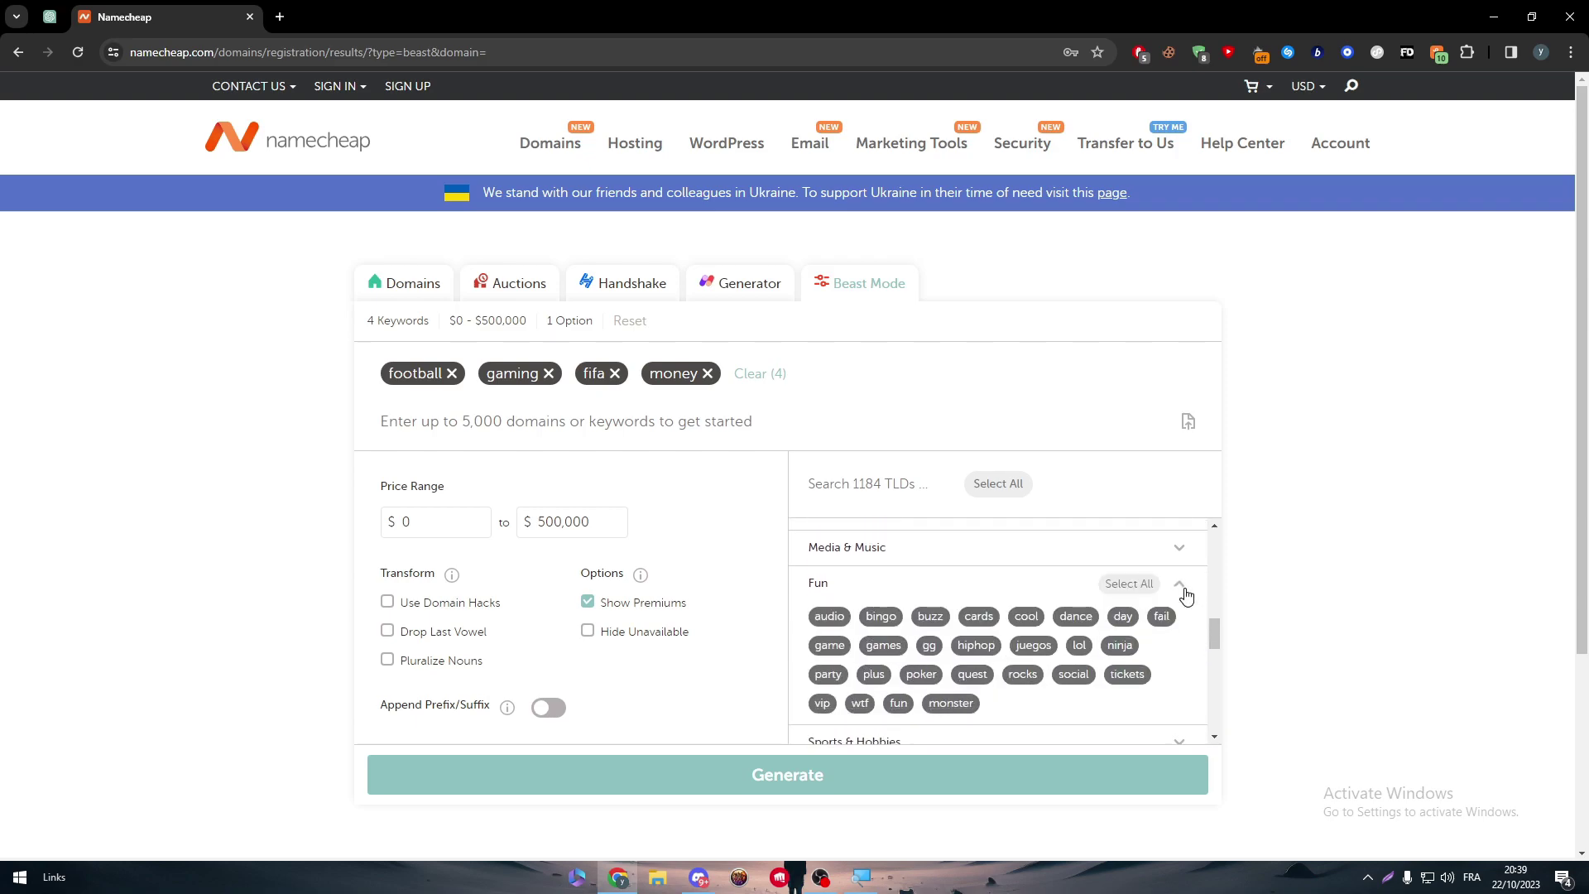
{"action": "left_click", "coordinate": [1127, 584]}
{"action": "left_click", "coordinate": [1182, 587]}
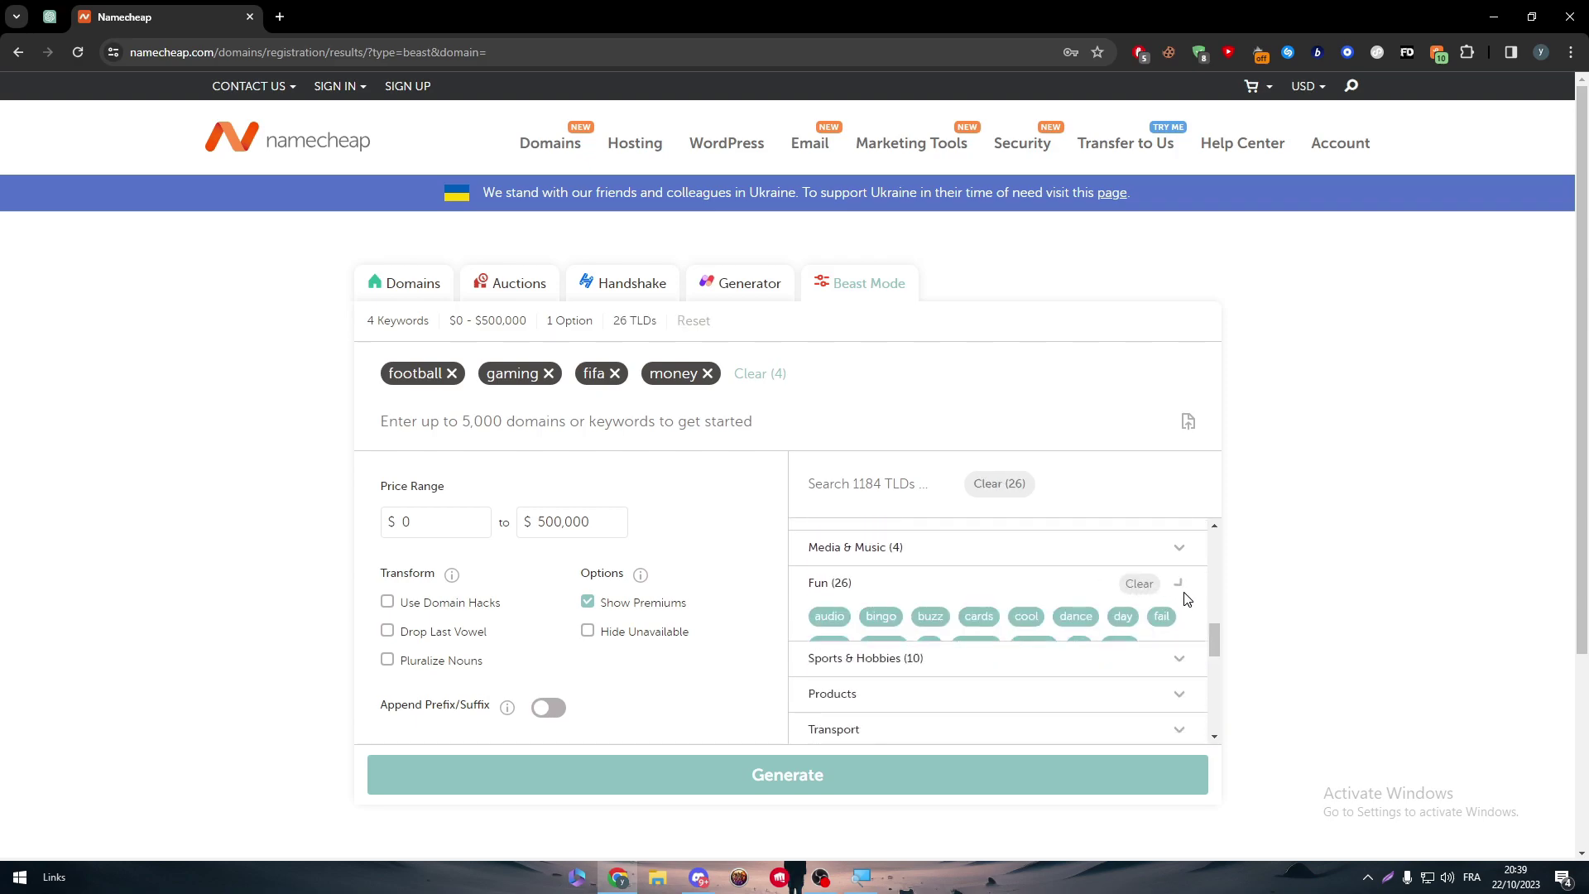
{"action": "left_click", "coordinate": [1177, 622]}
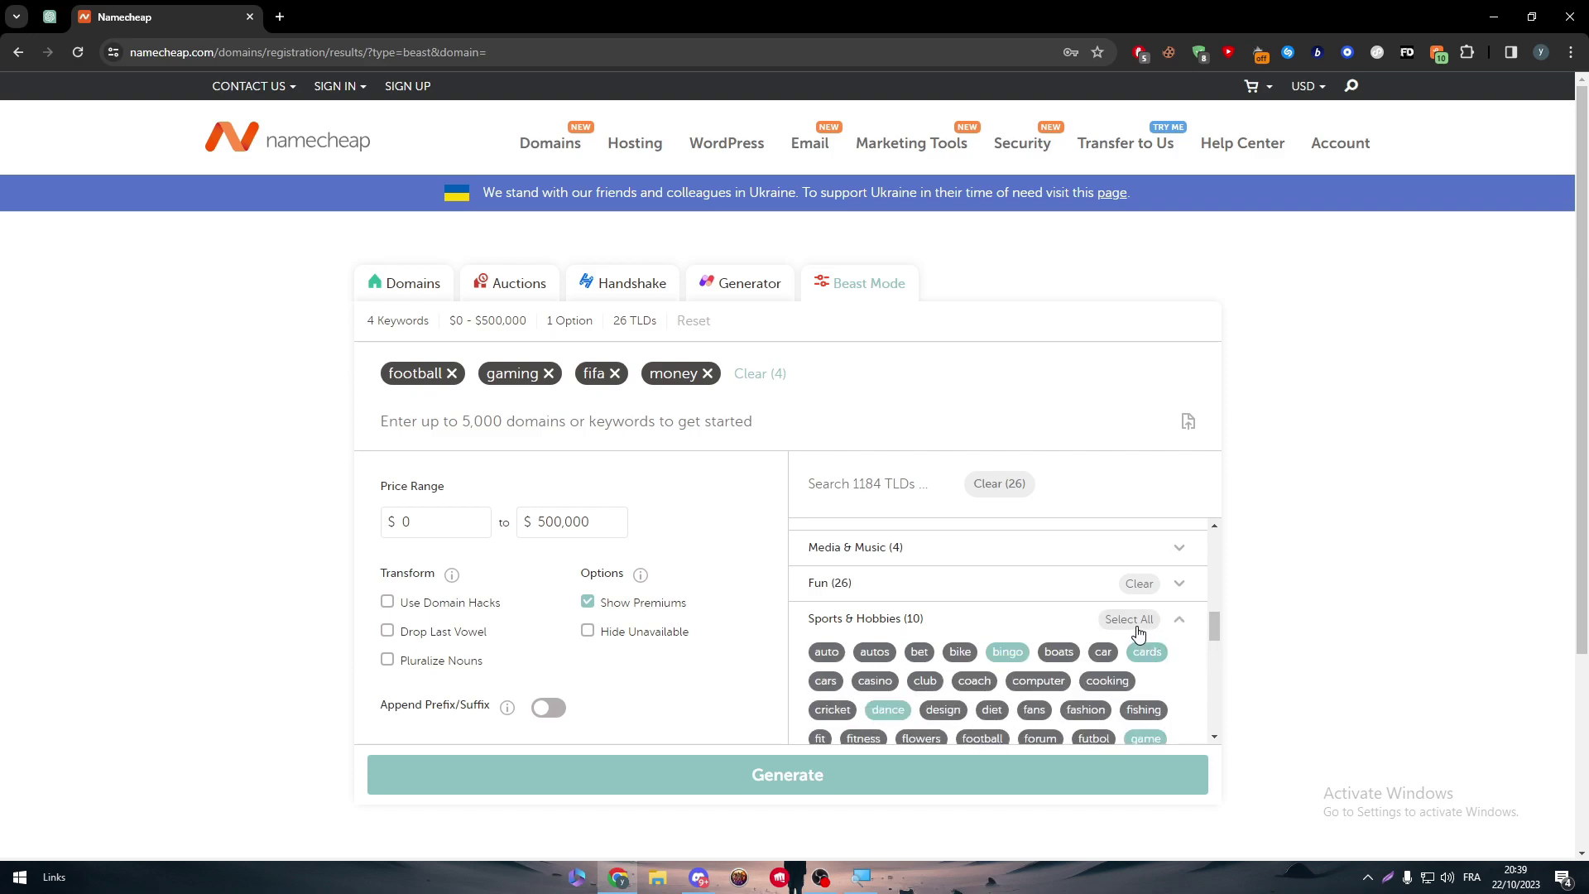
{"action": "left_click", "coordinate": [1137, 631]}
{"action": "left_click", "coordinate": [1179, 620]}
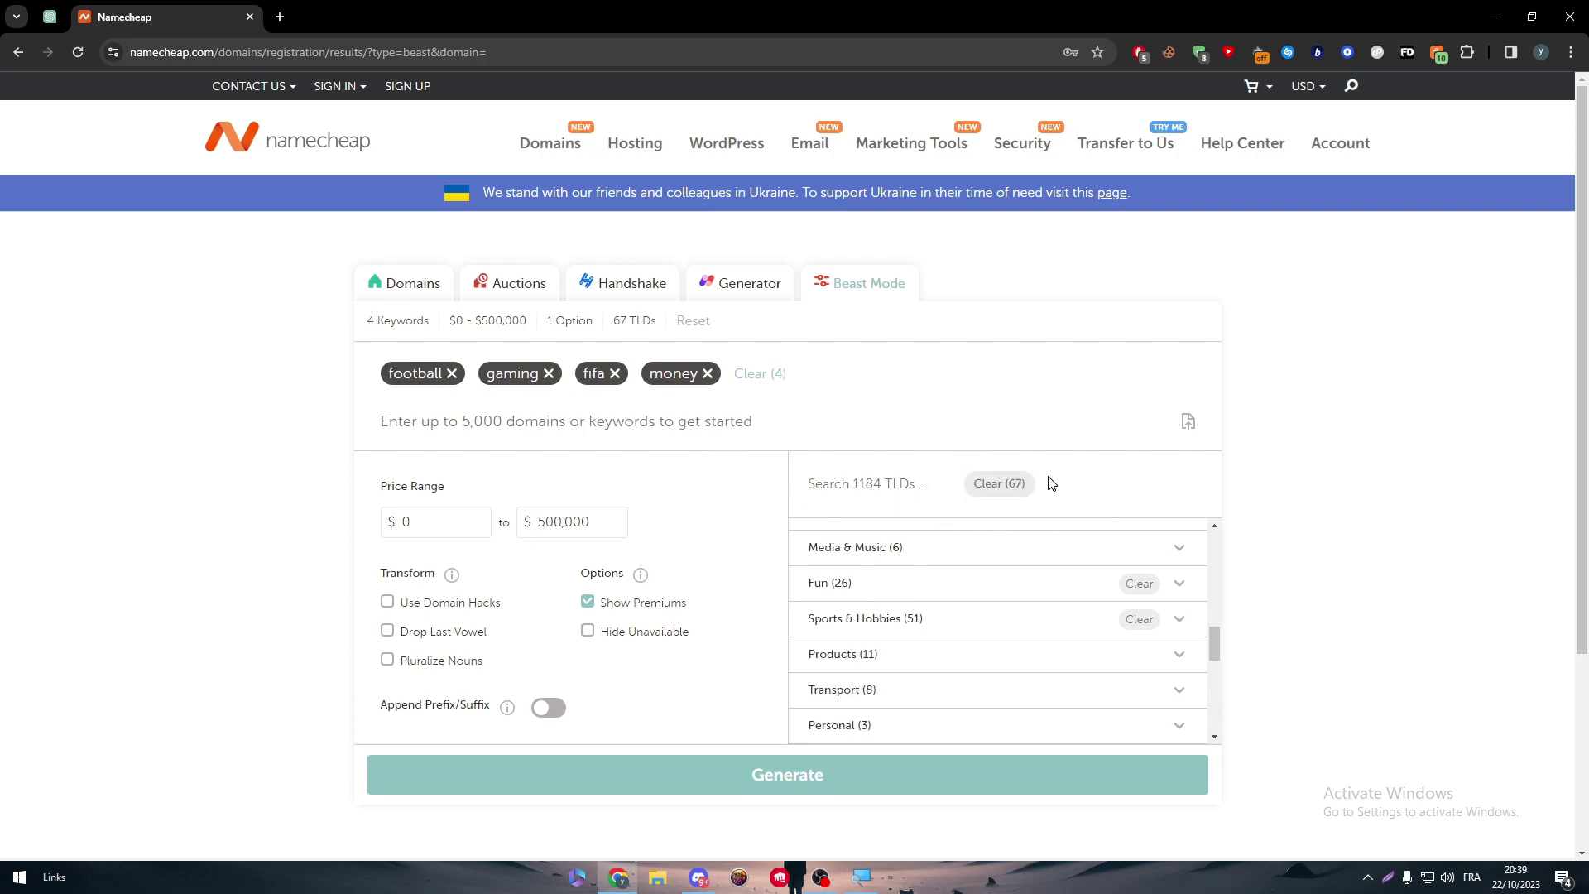
Generate results and scroll through football domain prices, e.g. football.audio at $108.98/yr.
{"action": "left_click", "coordinate": [790, 776]}
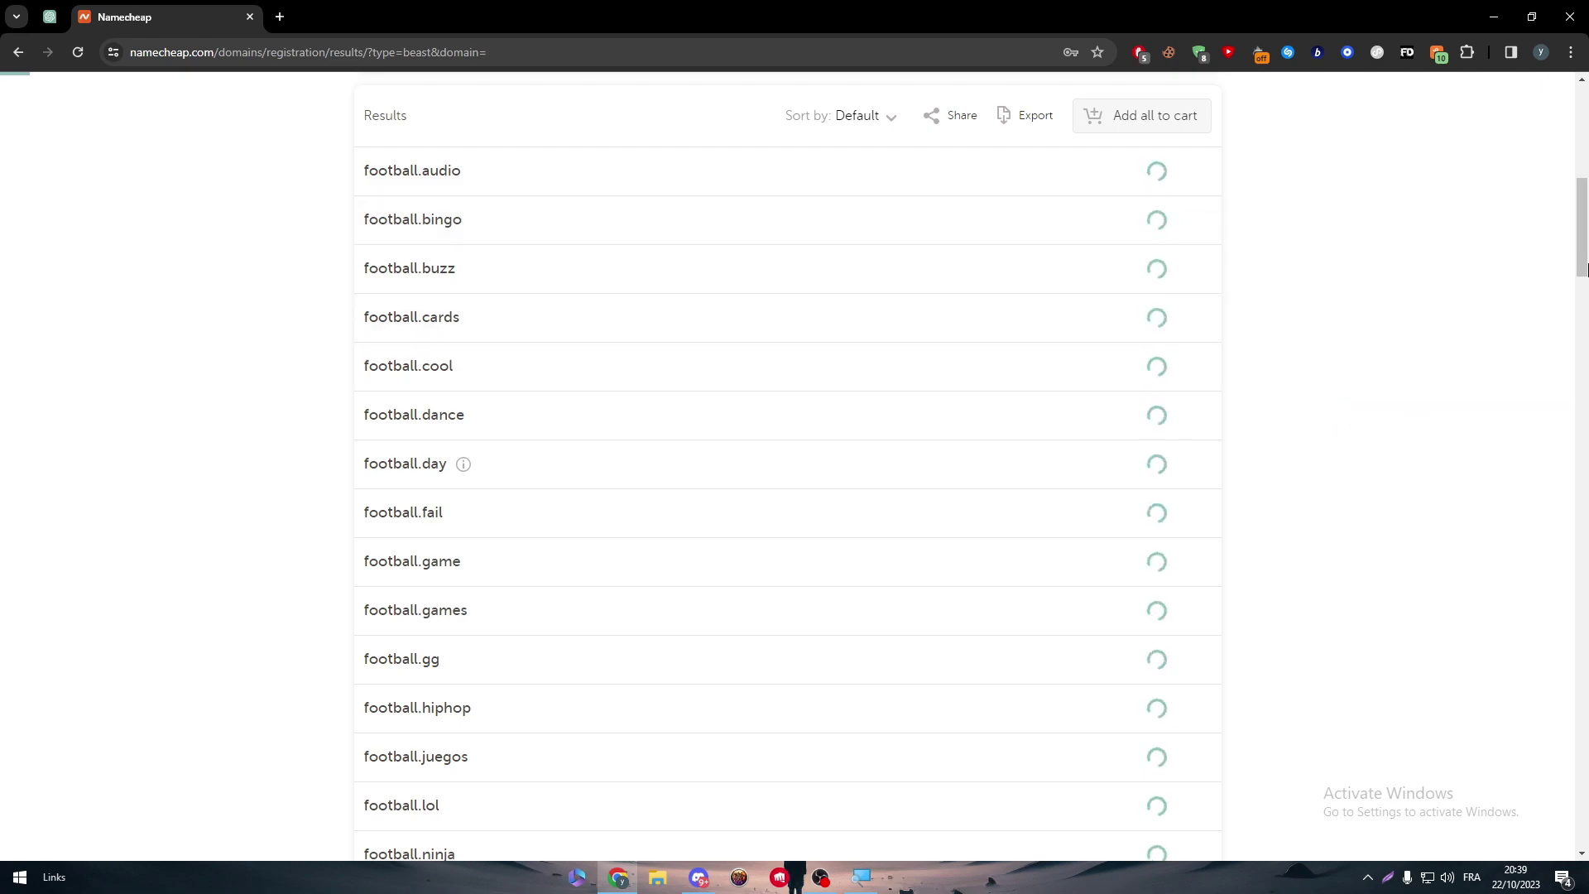
{"action": "left_click_drag", "start_coordinate": [1583, 269], "coordinate": [1573, 787]}
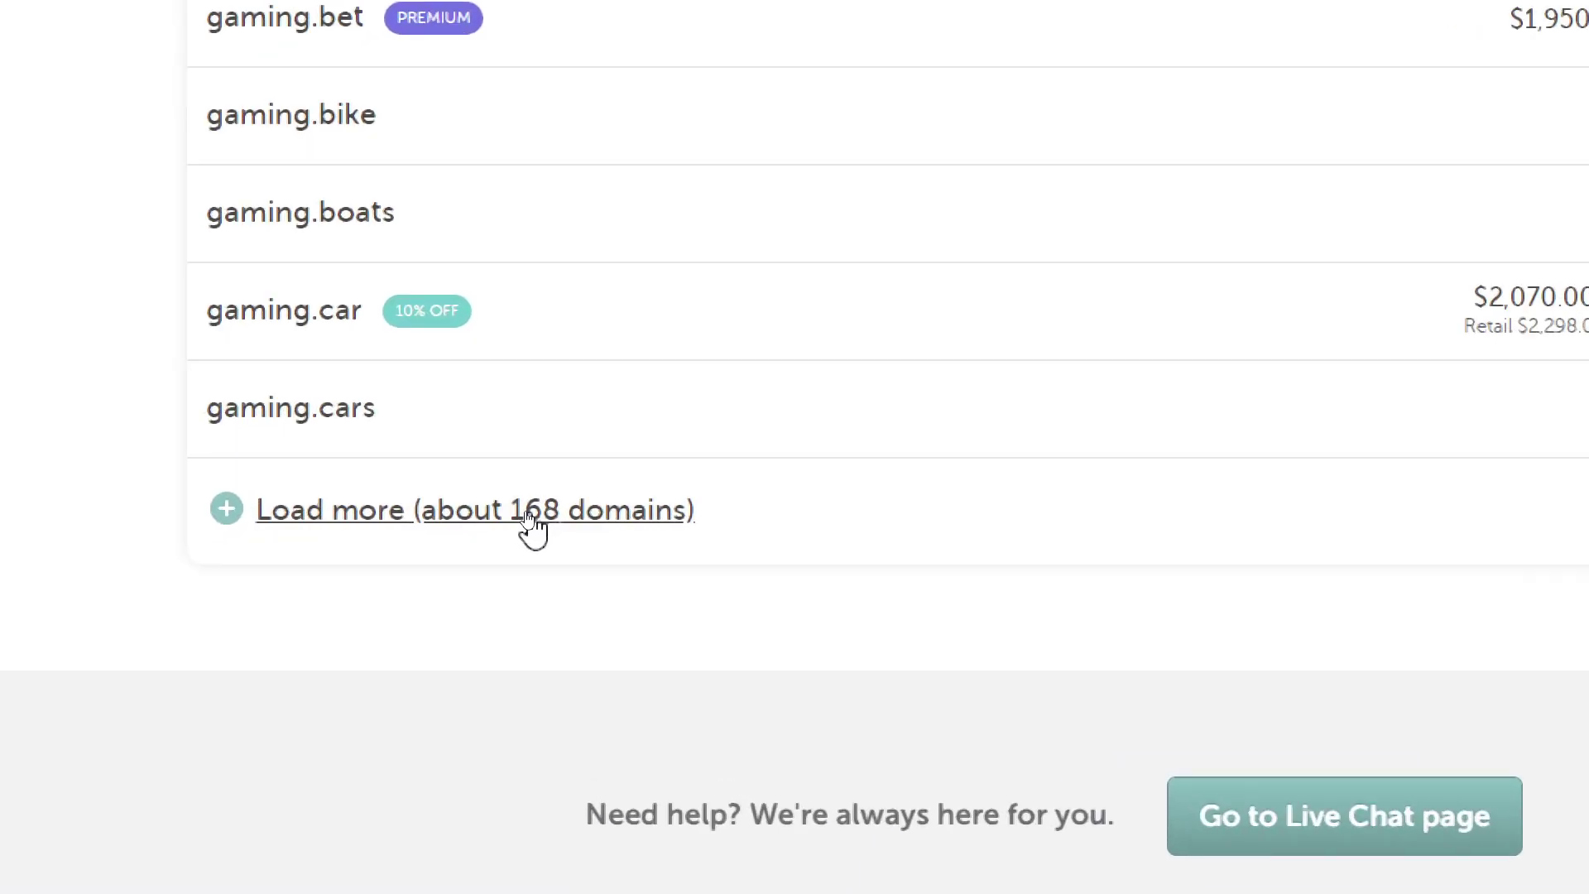
{"action": "left_click_drag", "start_coordinate": [1586, 690], "coordinate": [1571, 212]}
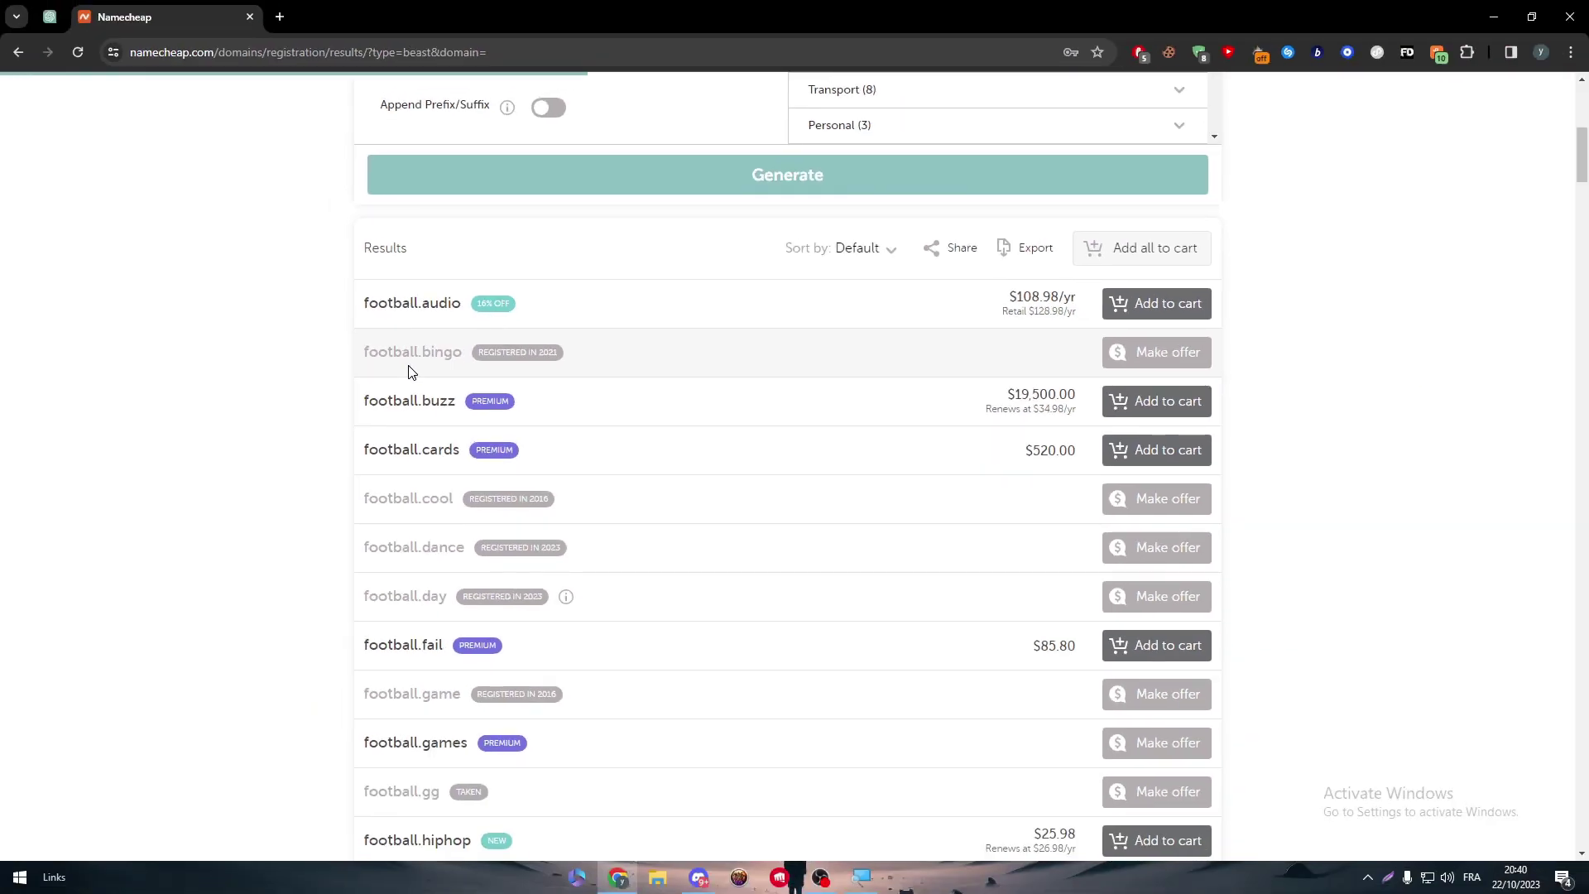
{"action": "double_click", "coordinate": [457, 354]}
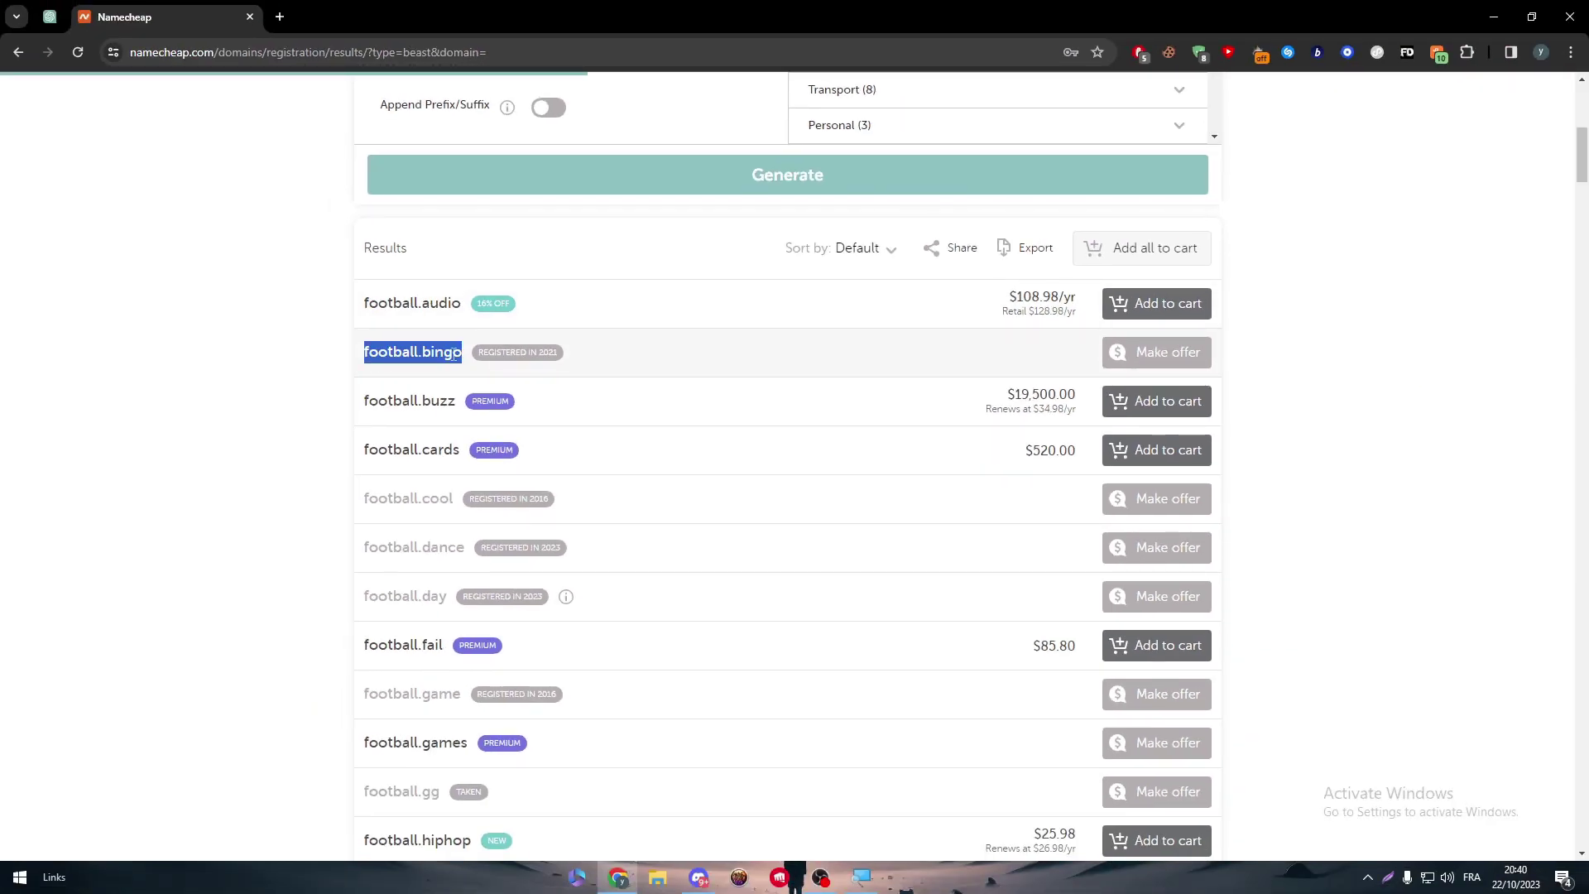
{"action": "left_click", "coordinate": [280, 17]}
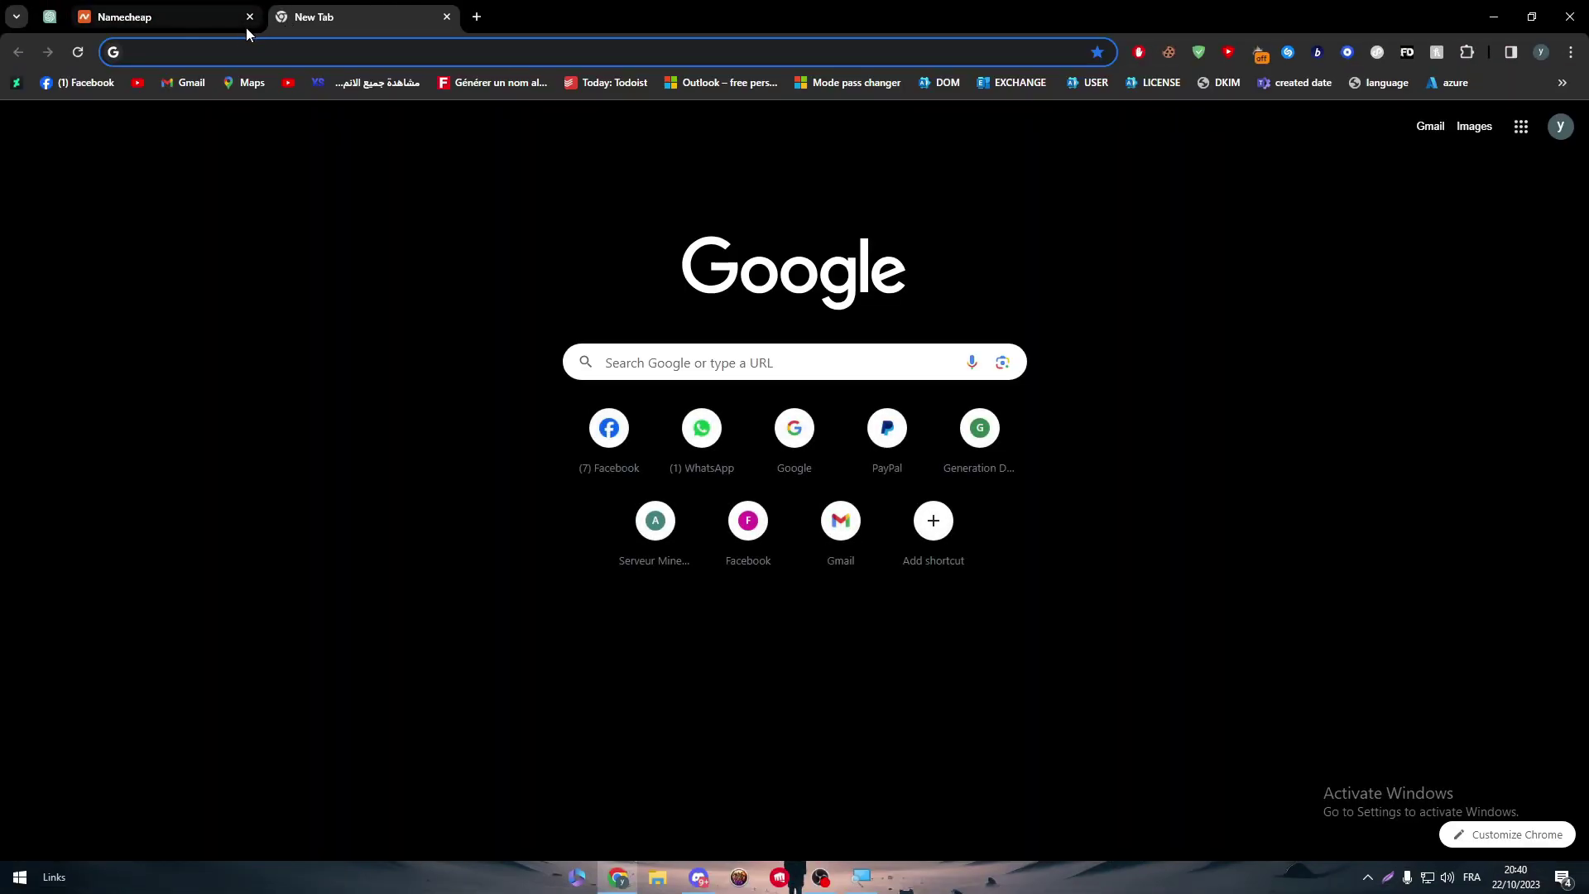
{"action": "left_click", "coordinate": [202, 15]}
{"action": "double_click", "coordinate": [397, 354]}
{"action": "key", "text": "ctrl+c"}
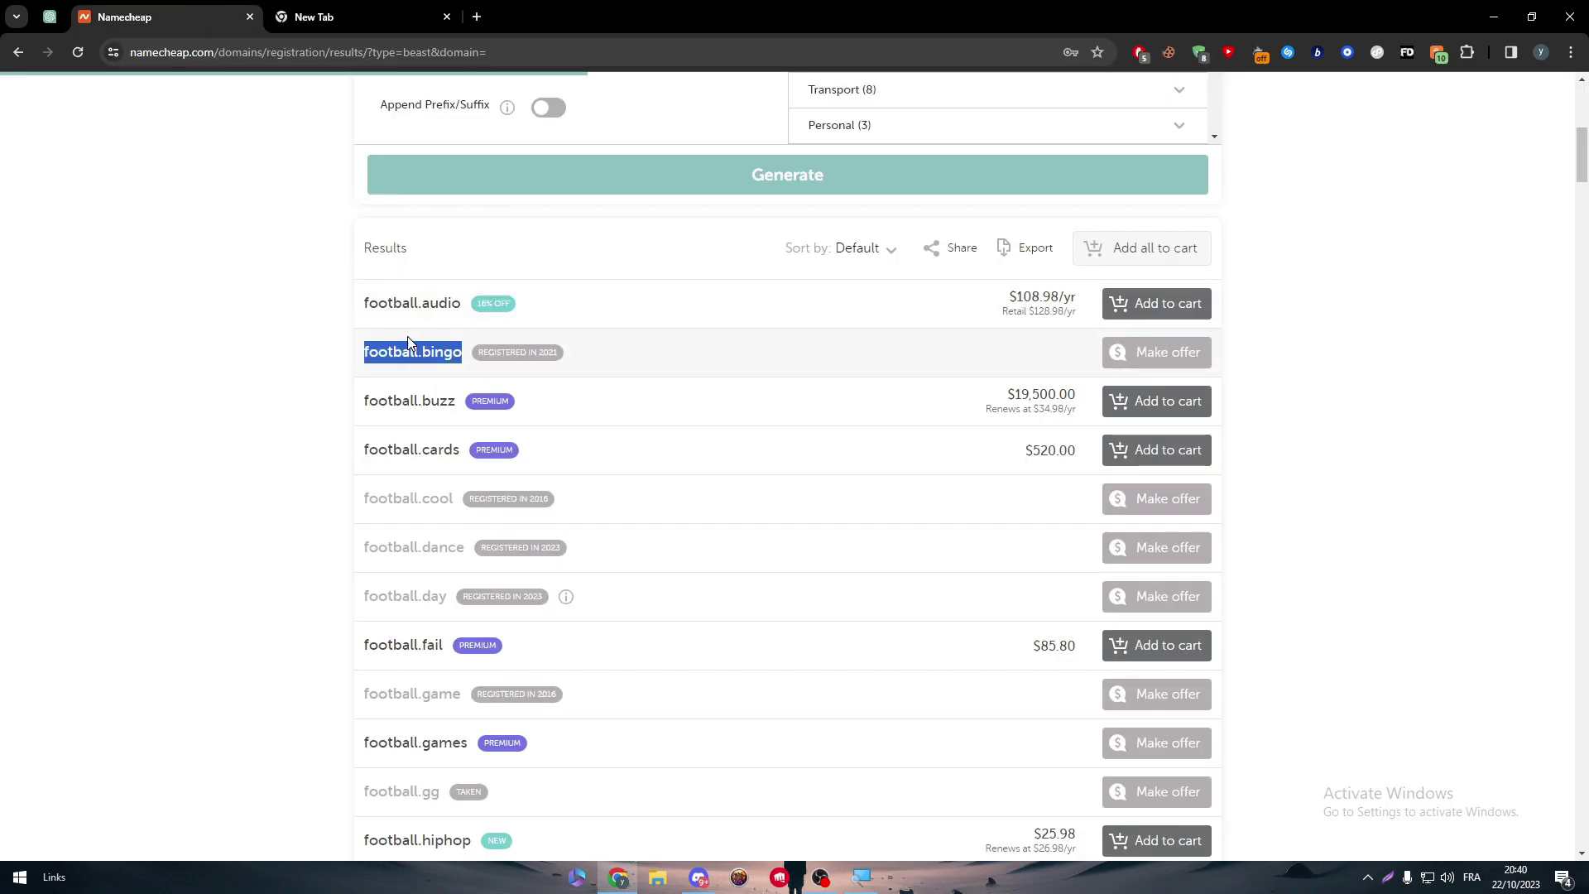
{"action": "left_click", "coordinate": [369, 5]}
{"action": "key", "text": "ctrl+v"}
{"action": "key", "text": "Return"}
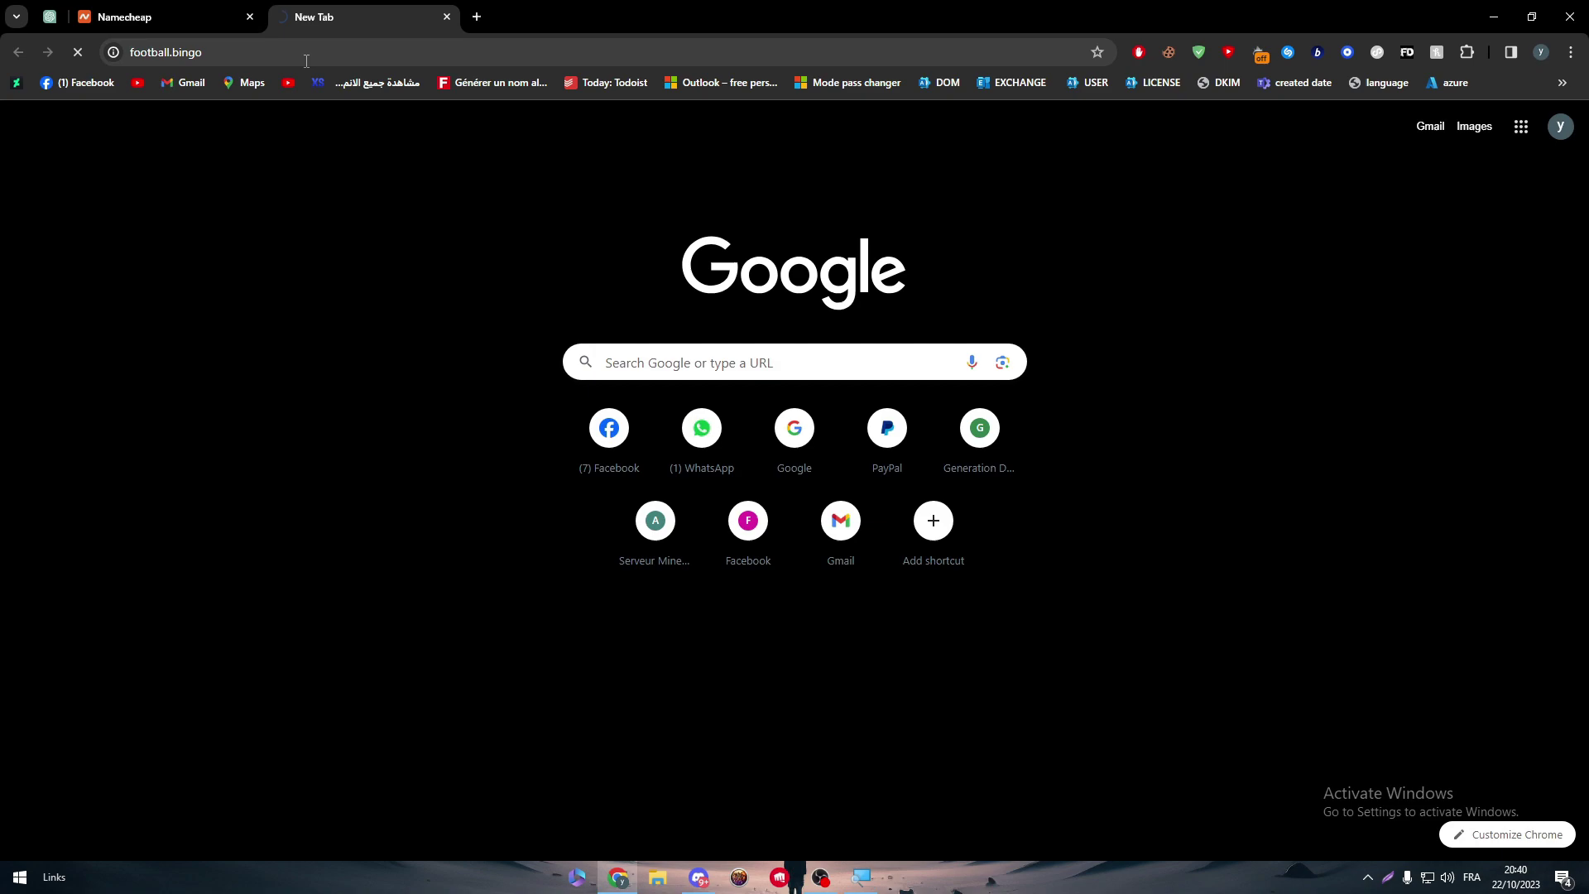
{"action": "left_click", "coordinate": [142, 13]}
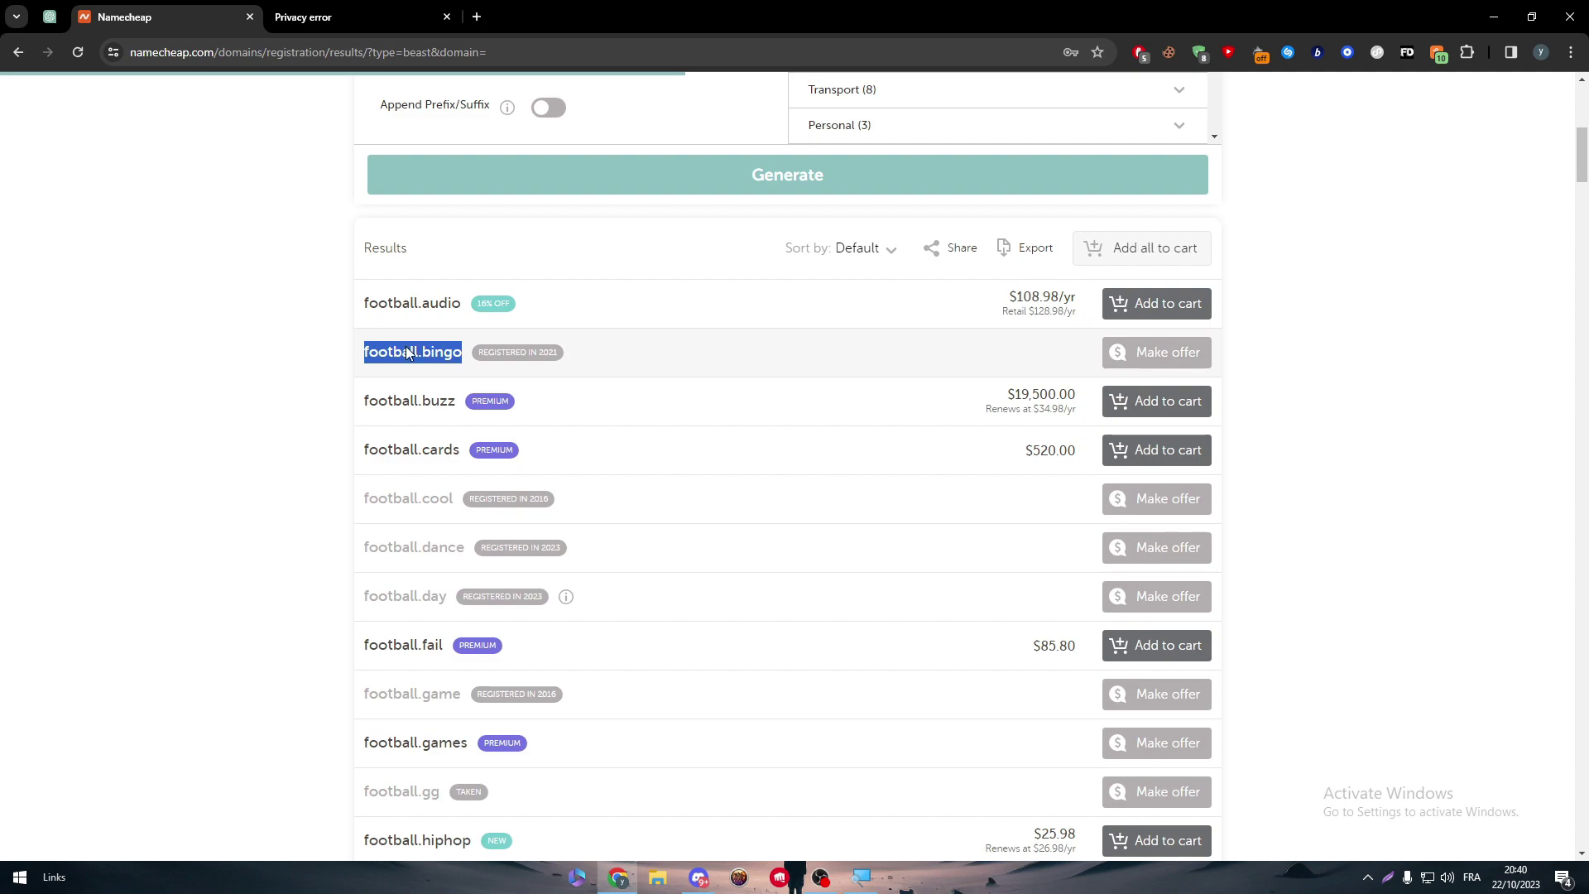
{"action": "left_click", "coordinate": [343, 15]}
{"action": "left_click", "coordinate": [597, 520]}
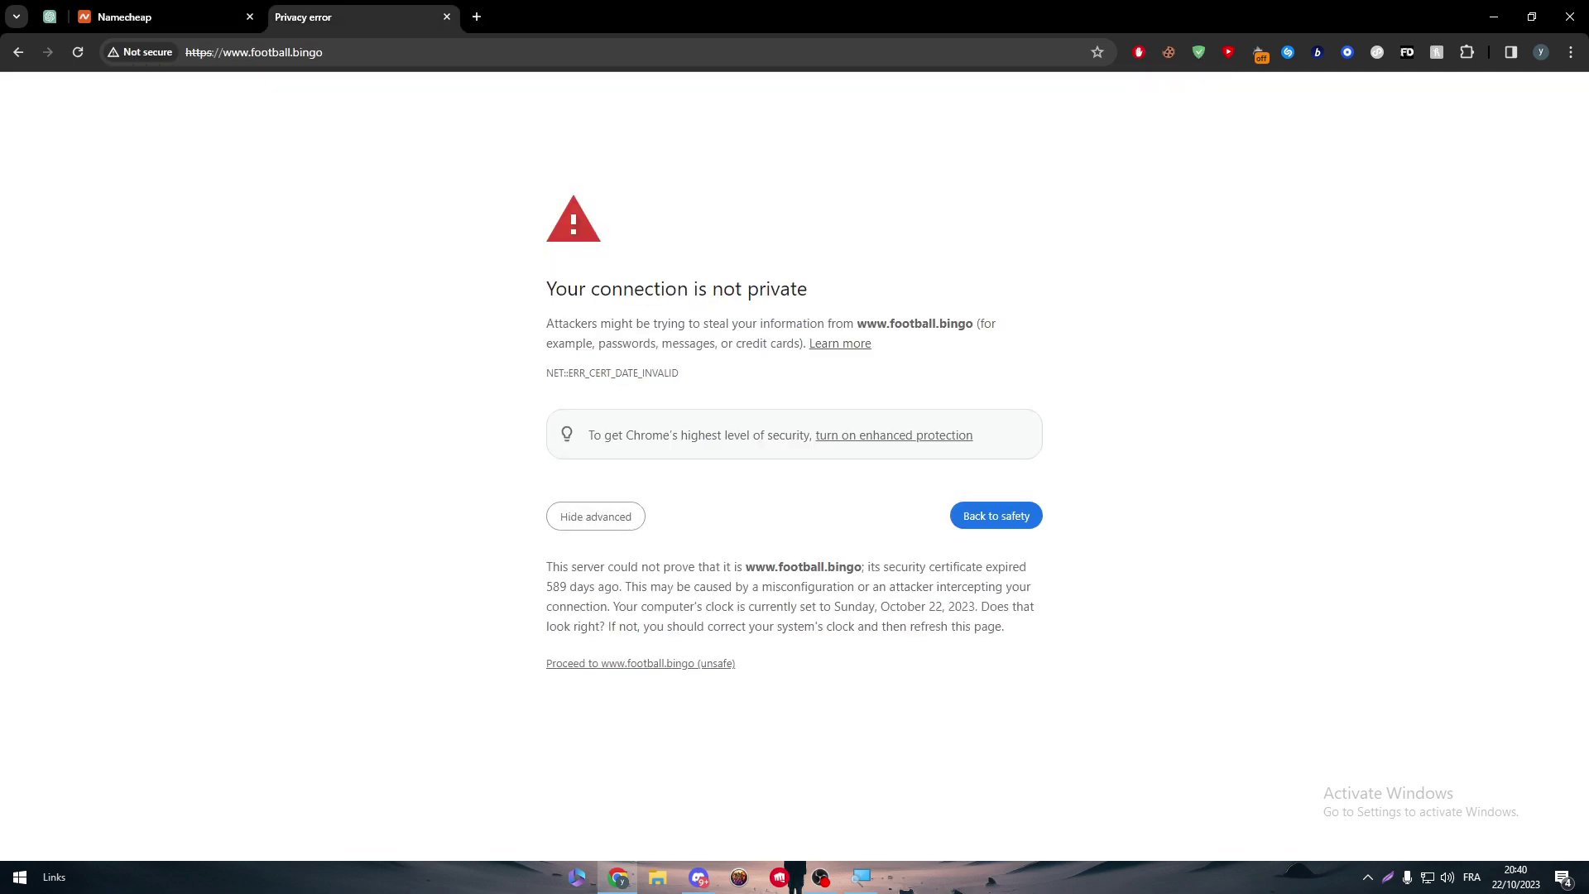
{"action": "left_click", "coordinate": [624, 662]}
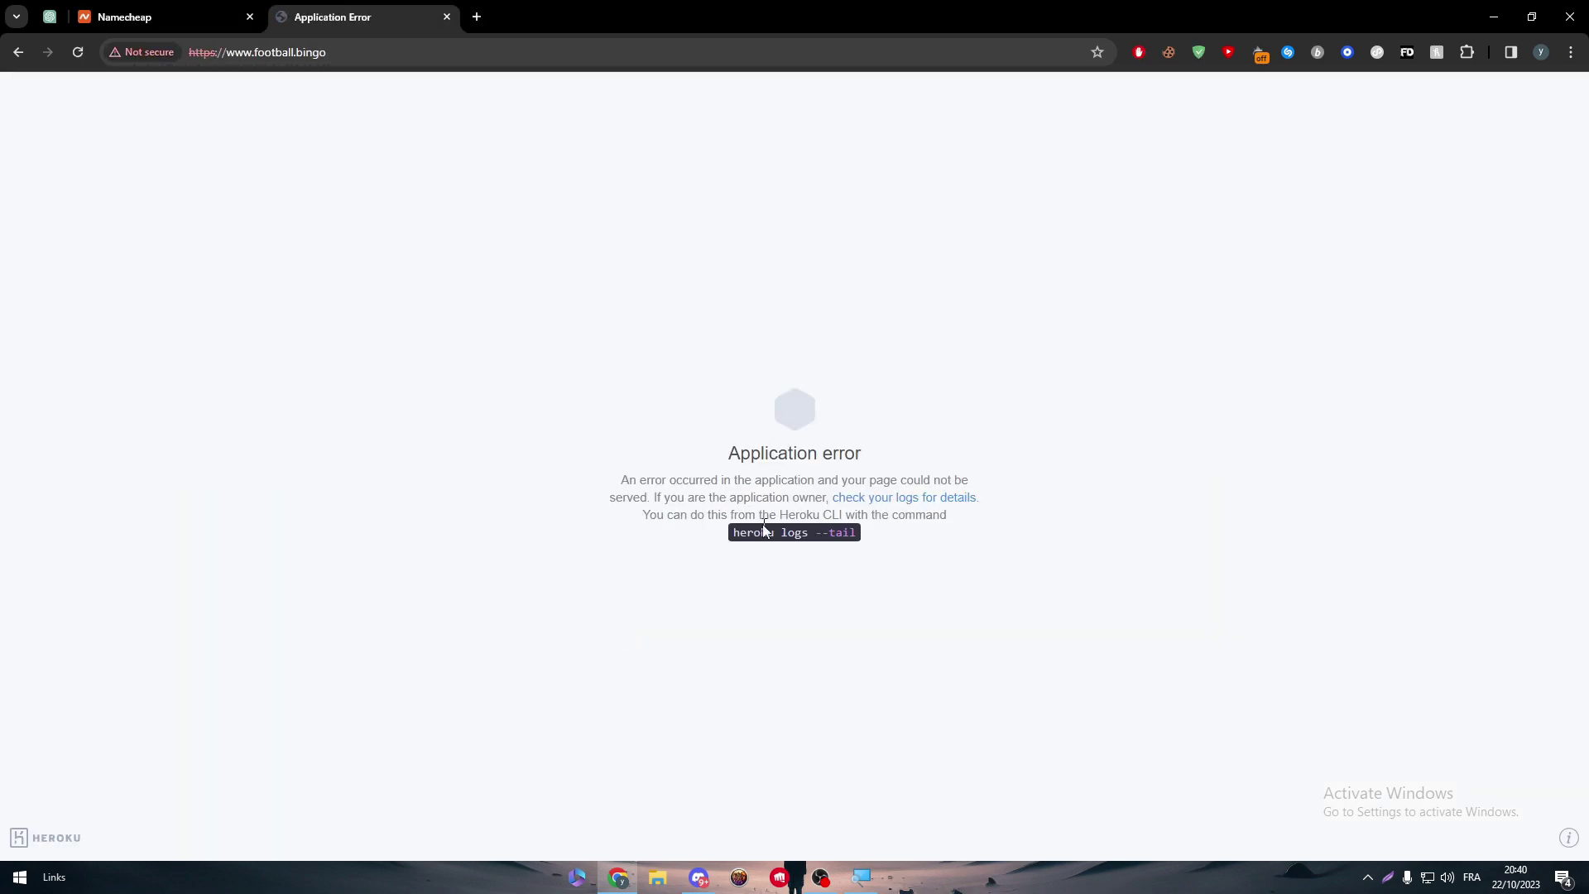
{"action": "double_click", "coordinate": [693, 481]}
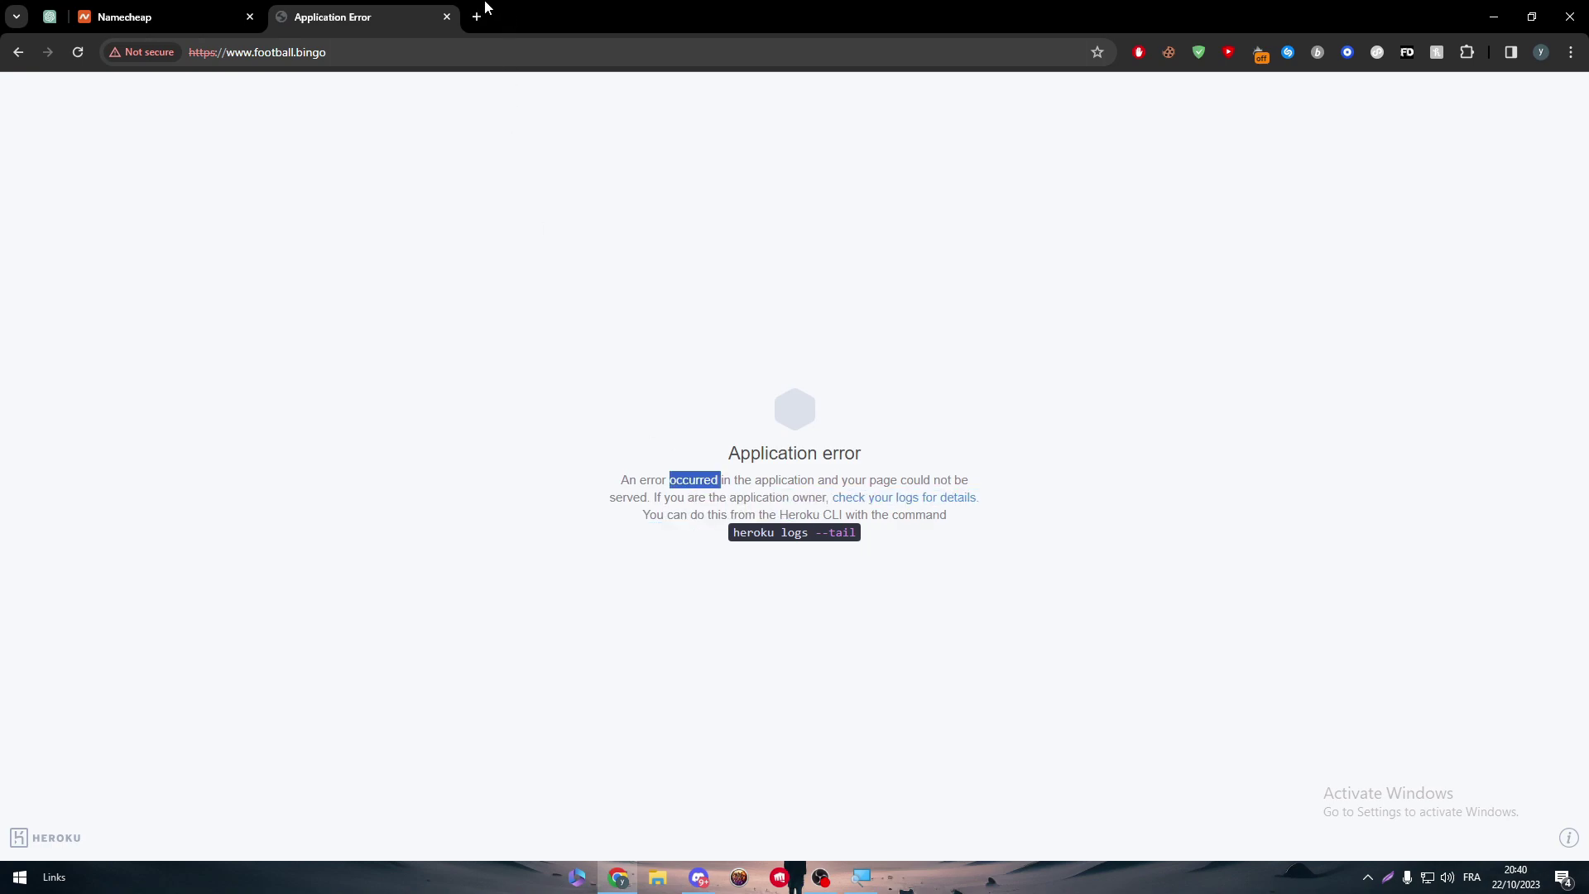
{"action": "left_click", "coordinate": [446, 17]}
{"action": "left_click", "coordinate": [1169, 351]}
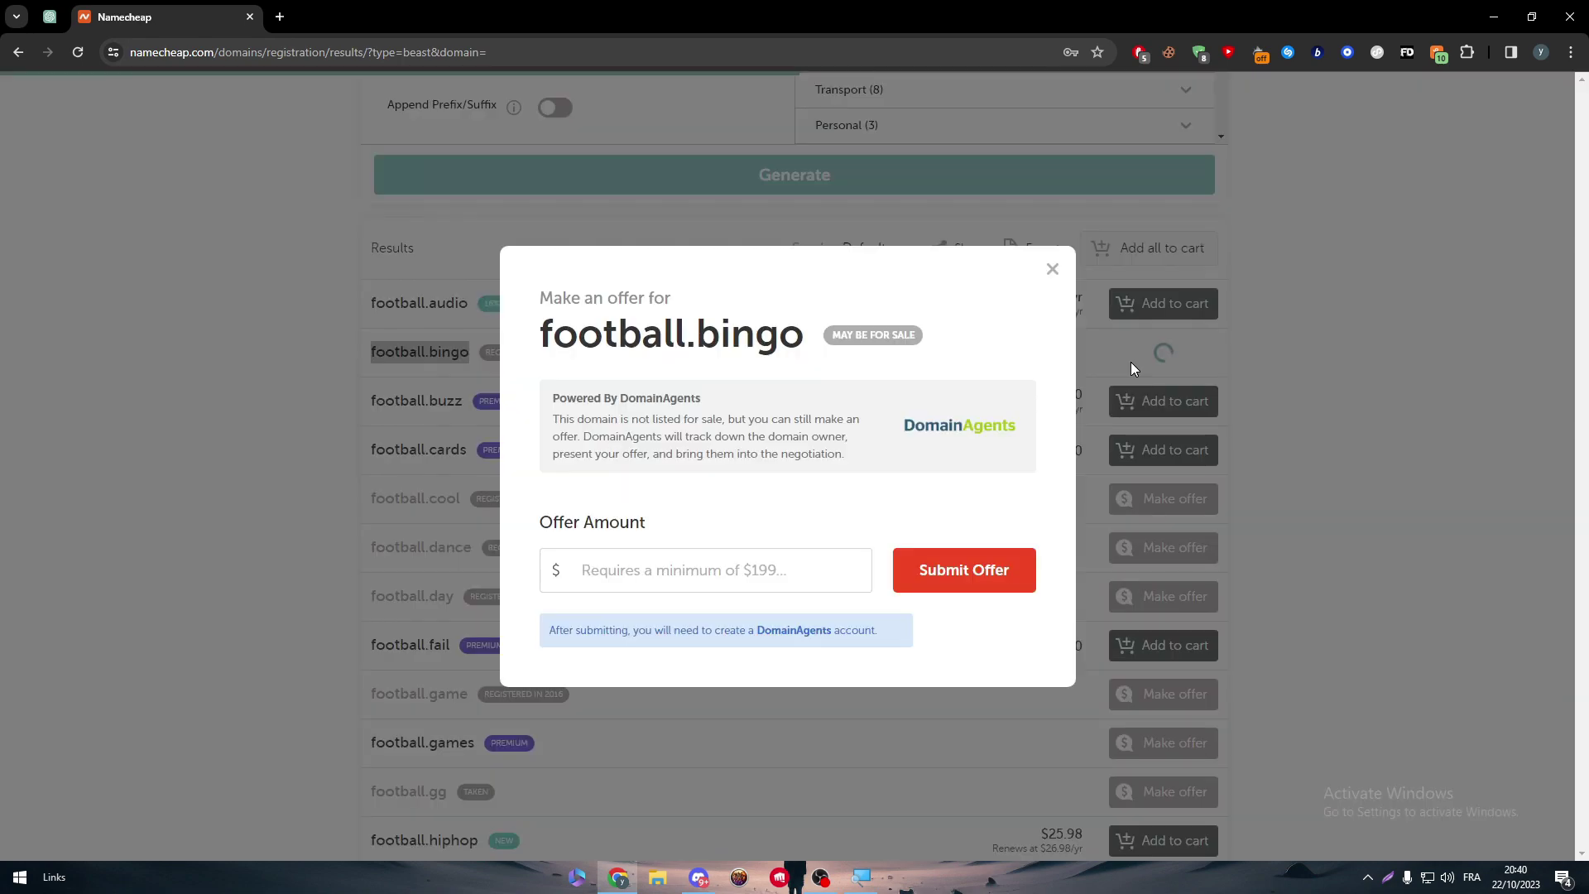
{"action": "left_click", "coordinate": [749, 582]}
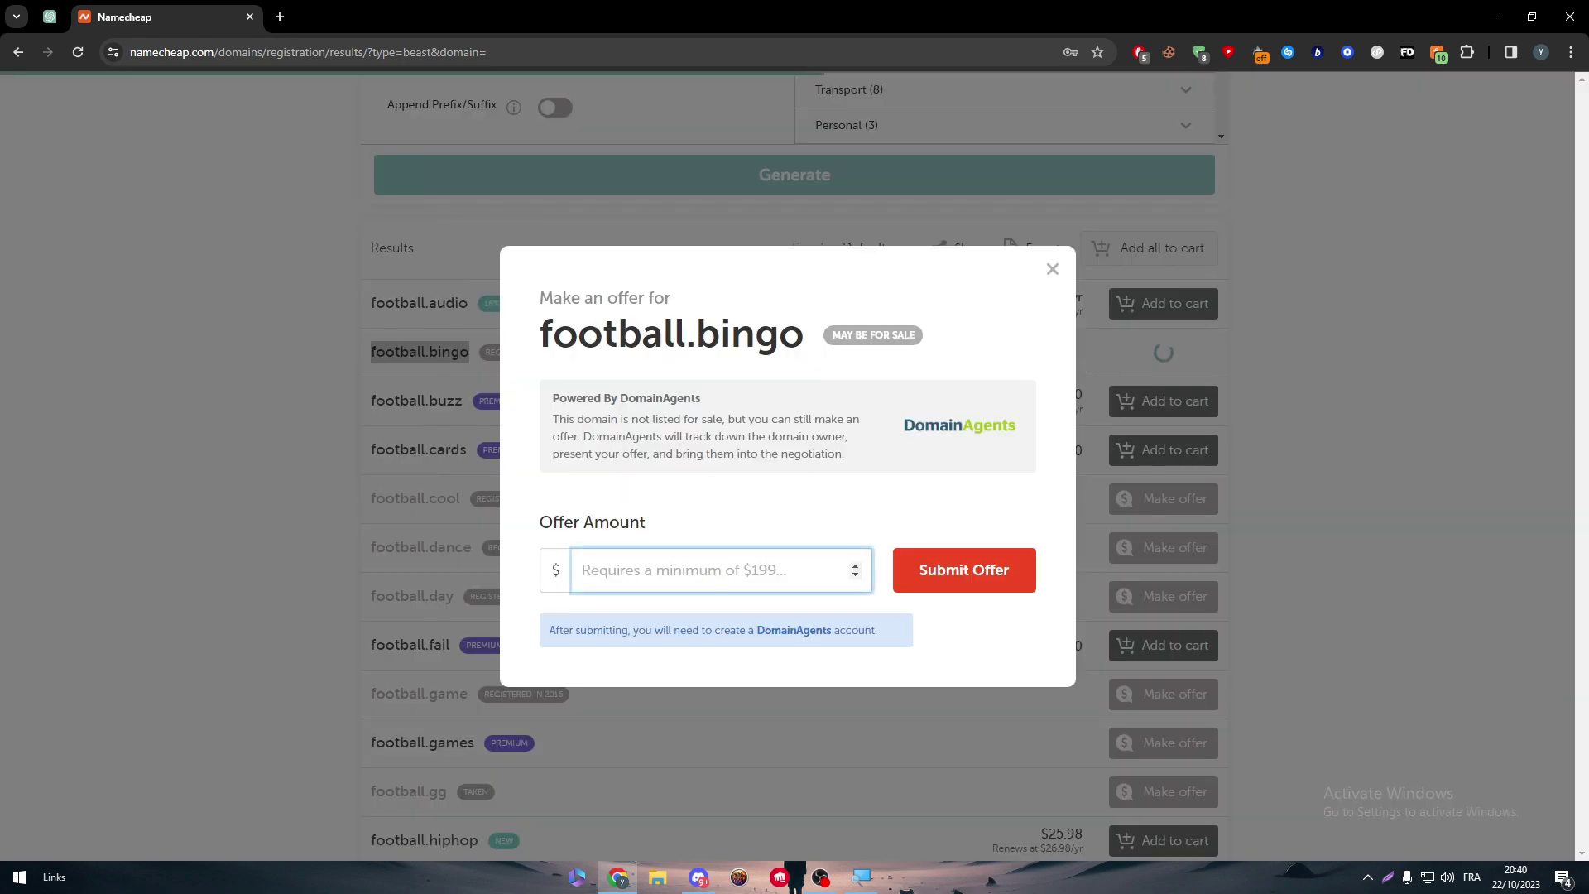
{"action": "left_click", "coordinate": [1051, 273]}
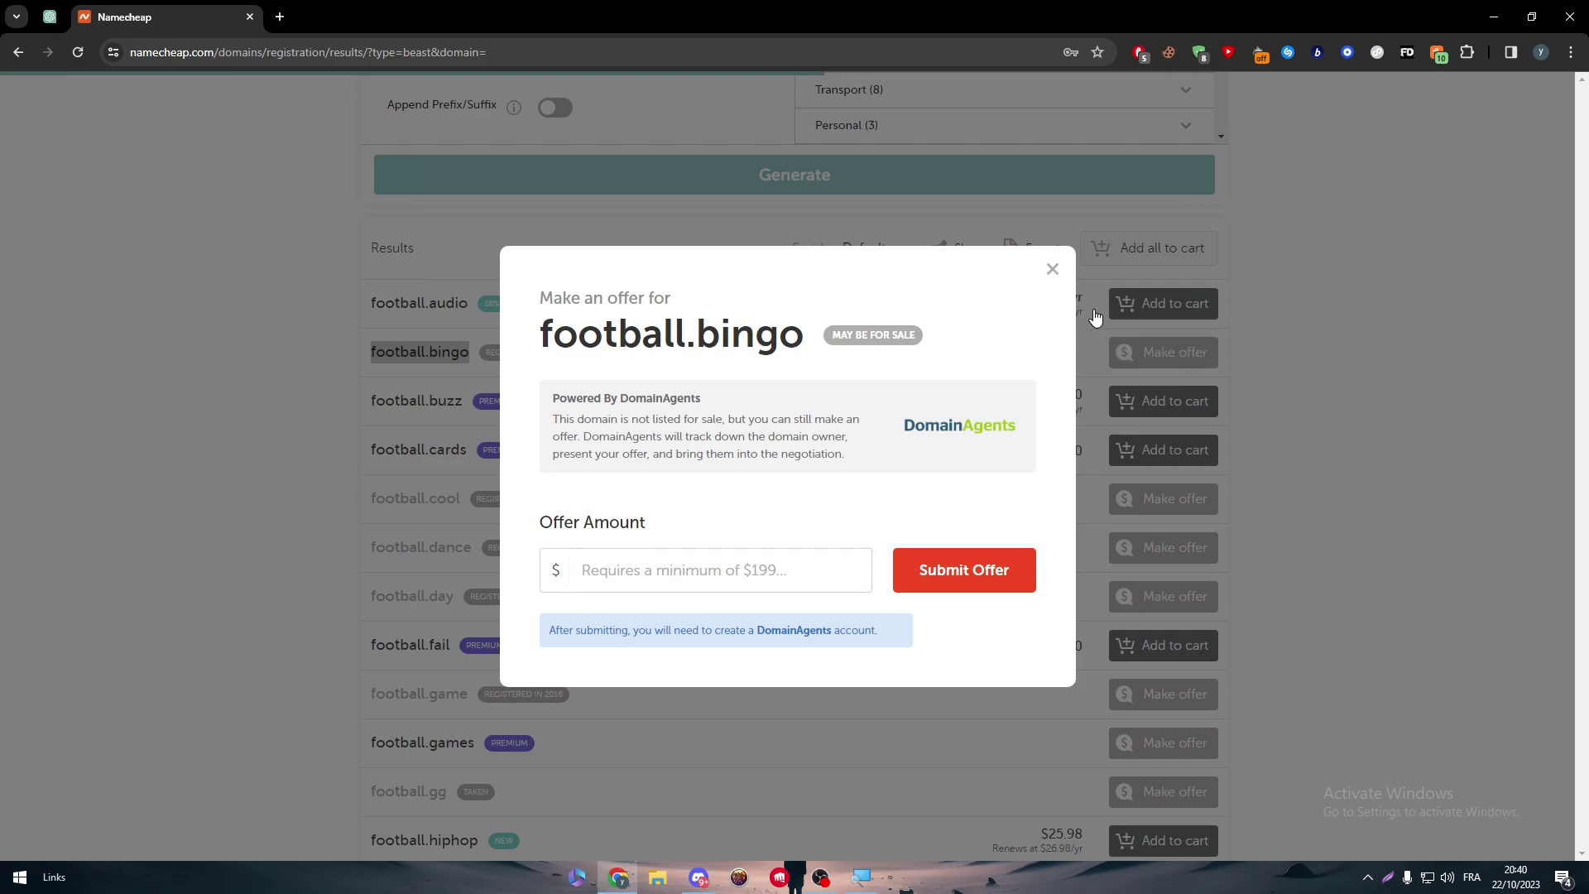
{"action": "left_click", "coordinate": [1052, 272]}
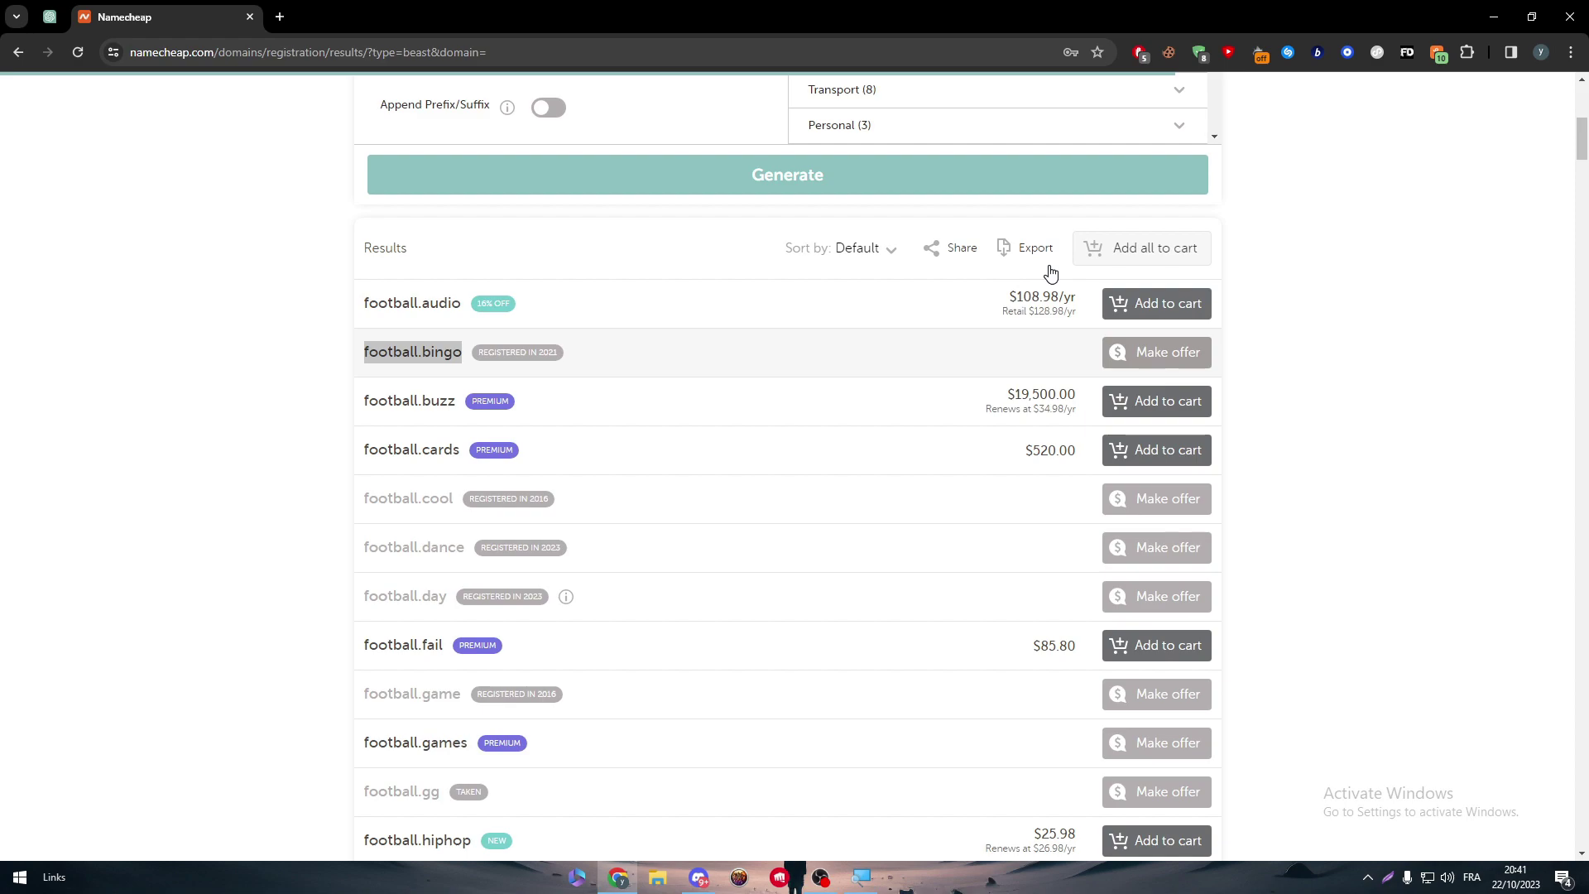
Cap the maximum price at $5 and add football.rodeo ($3.98/yr) to the cart.
{"action": "left_click_drag", "start_coordinate": [1581, 139], "coordinate": [1581, 91]}
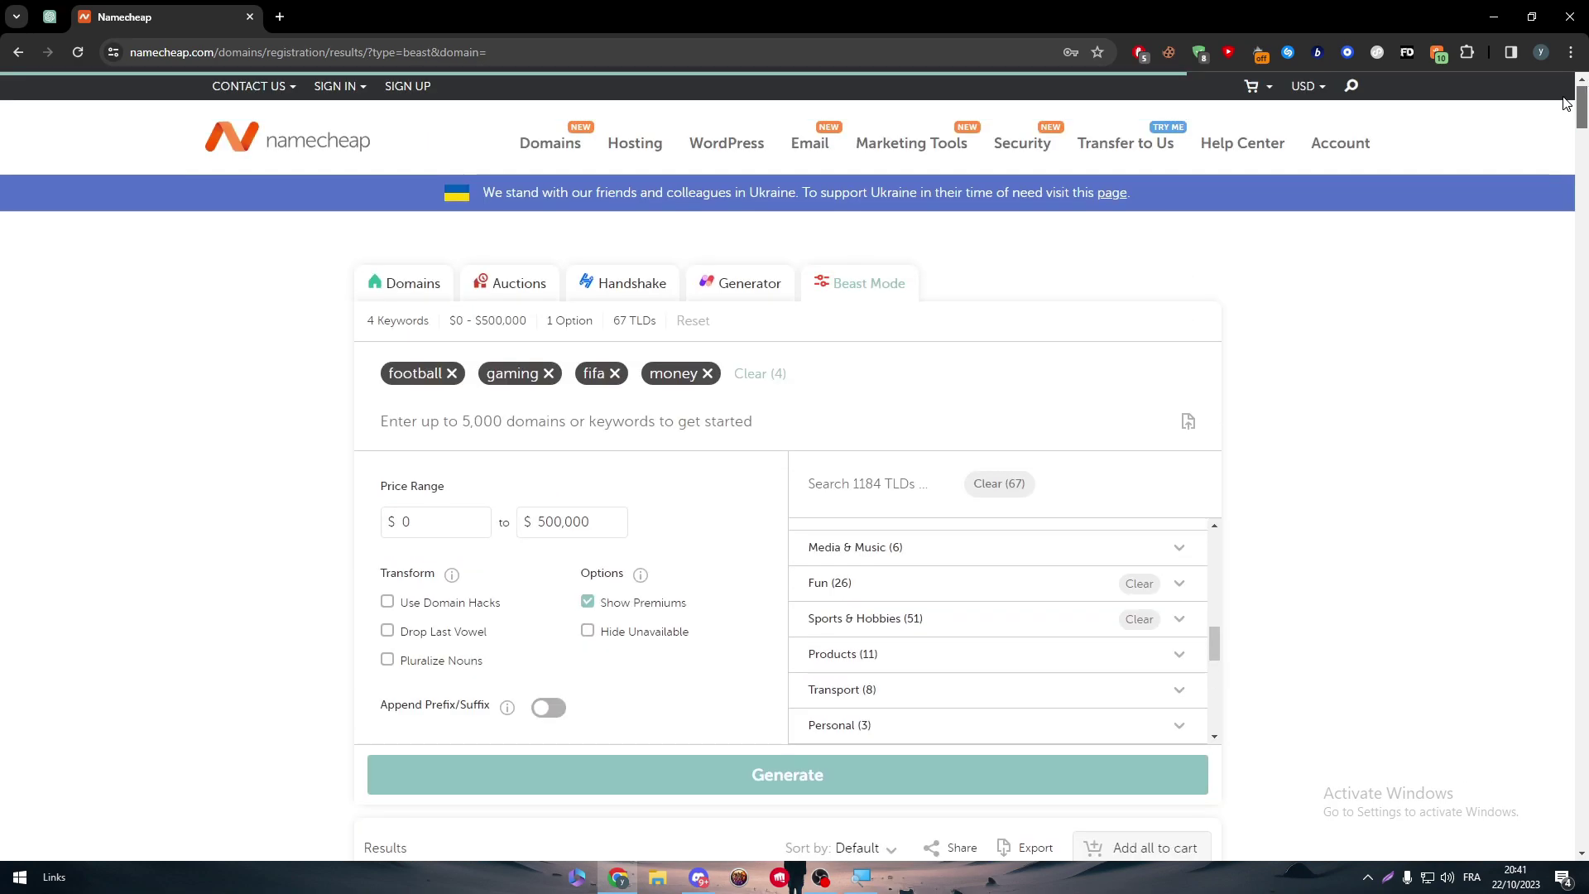
{"action": "left_click", "coordinate": [539, 521]}
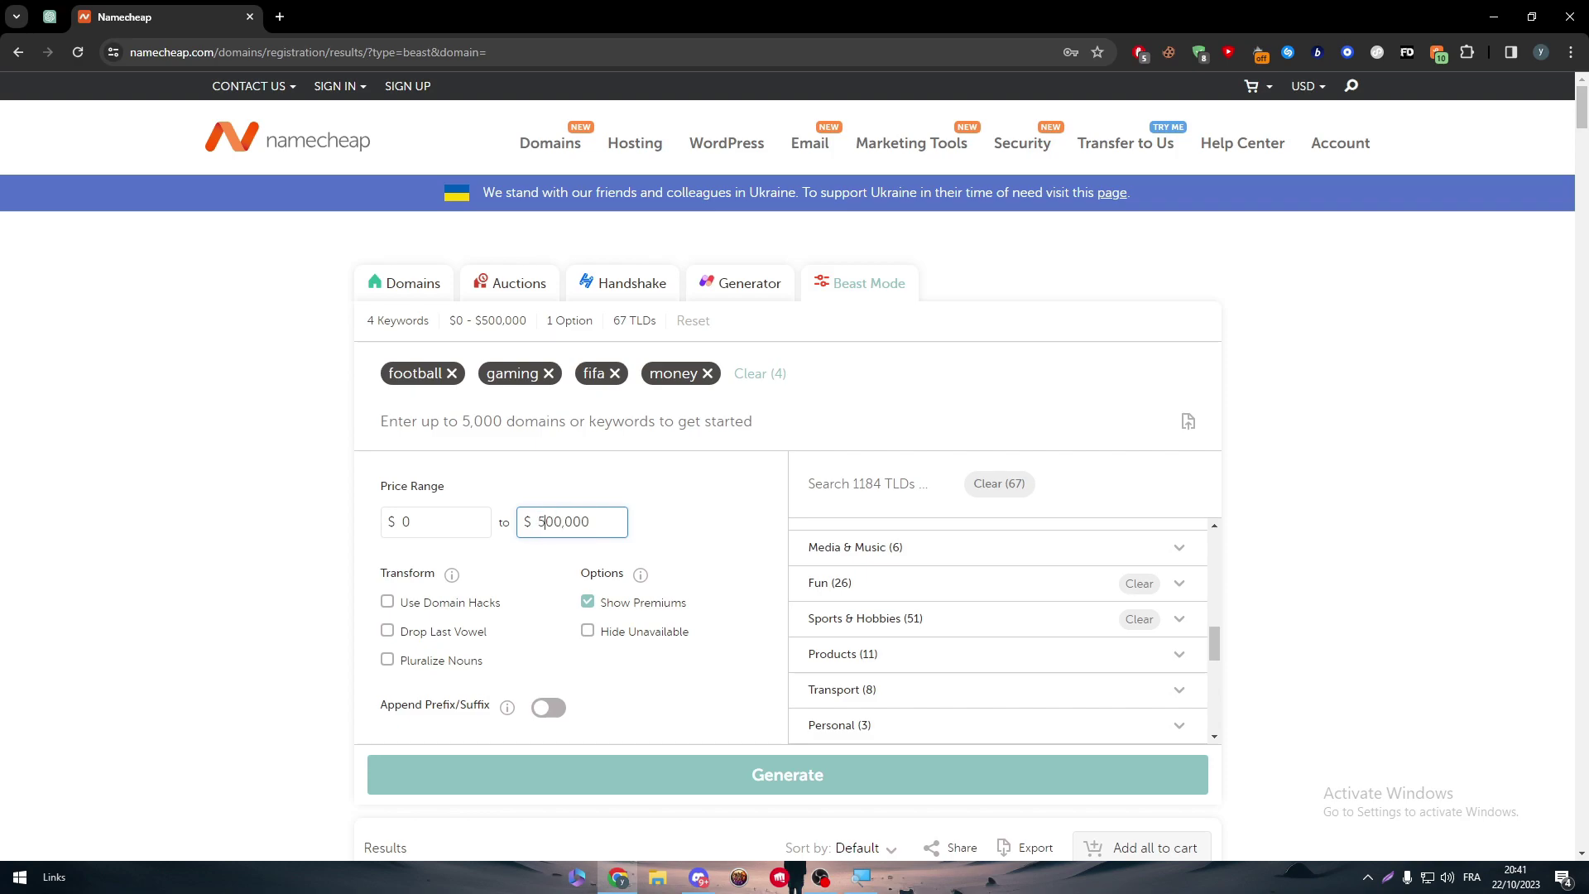
{"action": "key", "text": "shift+End"}
{"action": "key", "text": "Delete"}
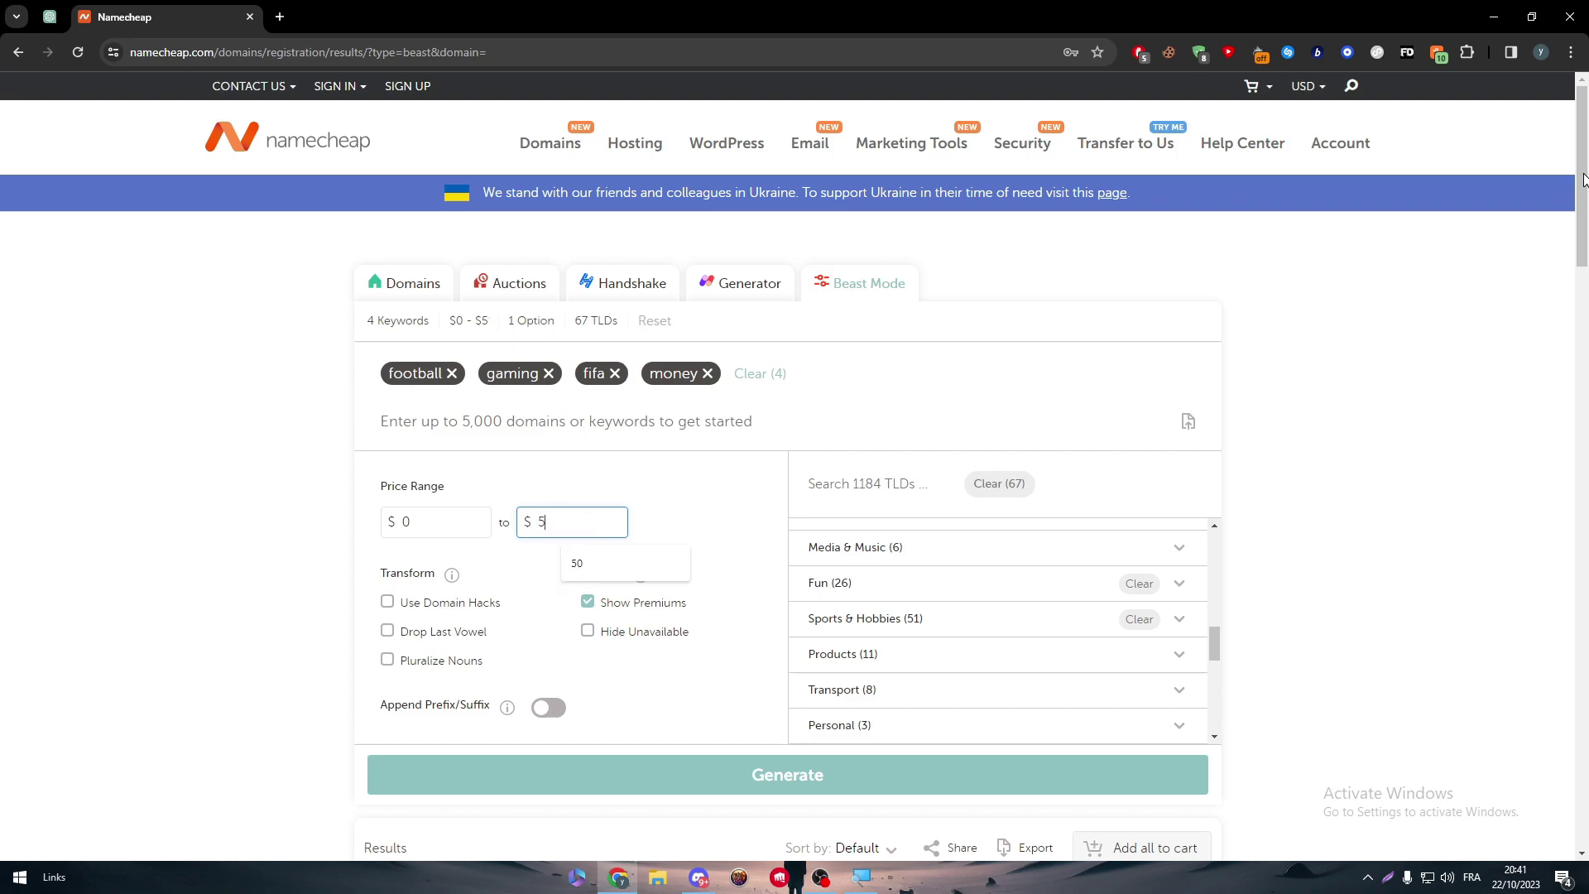
{"action": "scroll", "coordinate": [1242, 504], "scroll_direction": "down", "scroll_amount": 9}
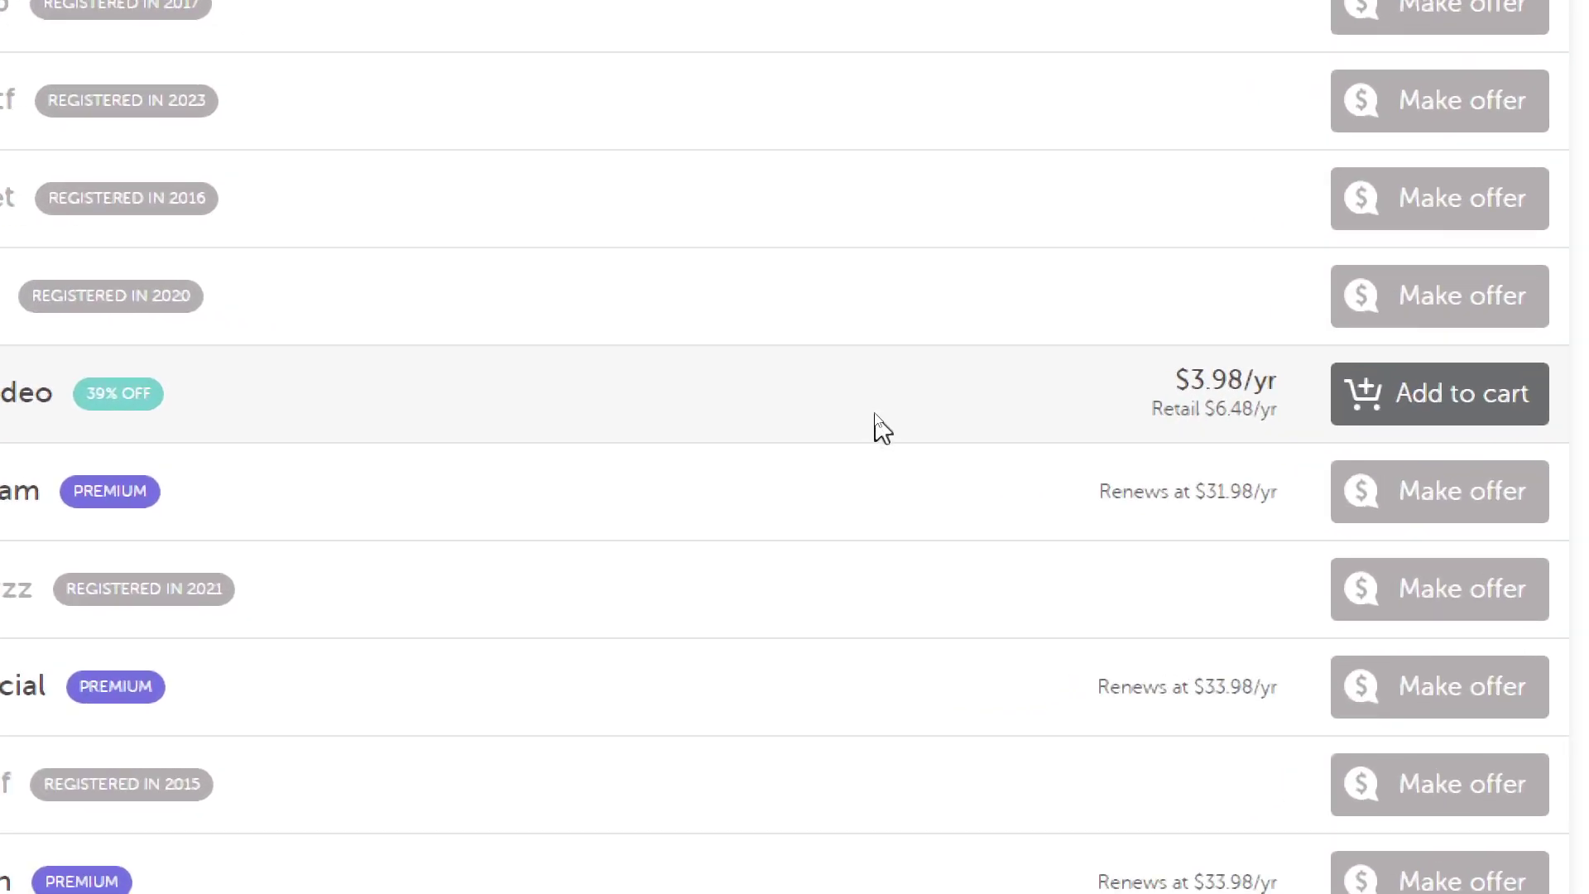
{"action": "left_click", "coordinate": [1444, 396]}
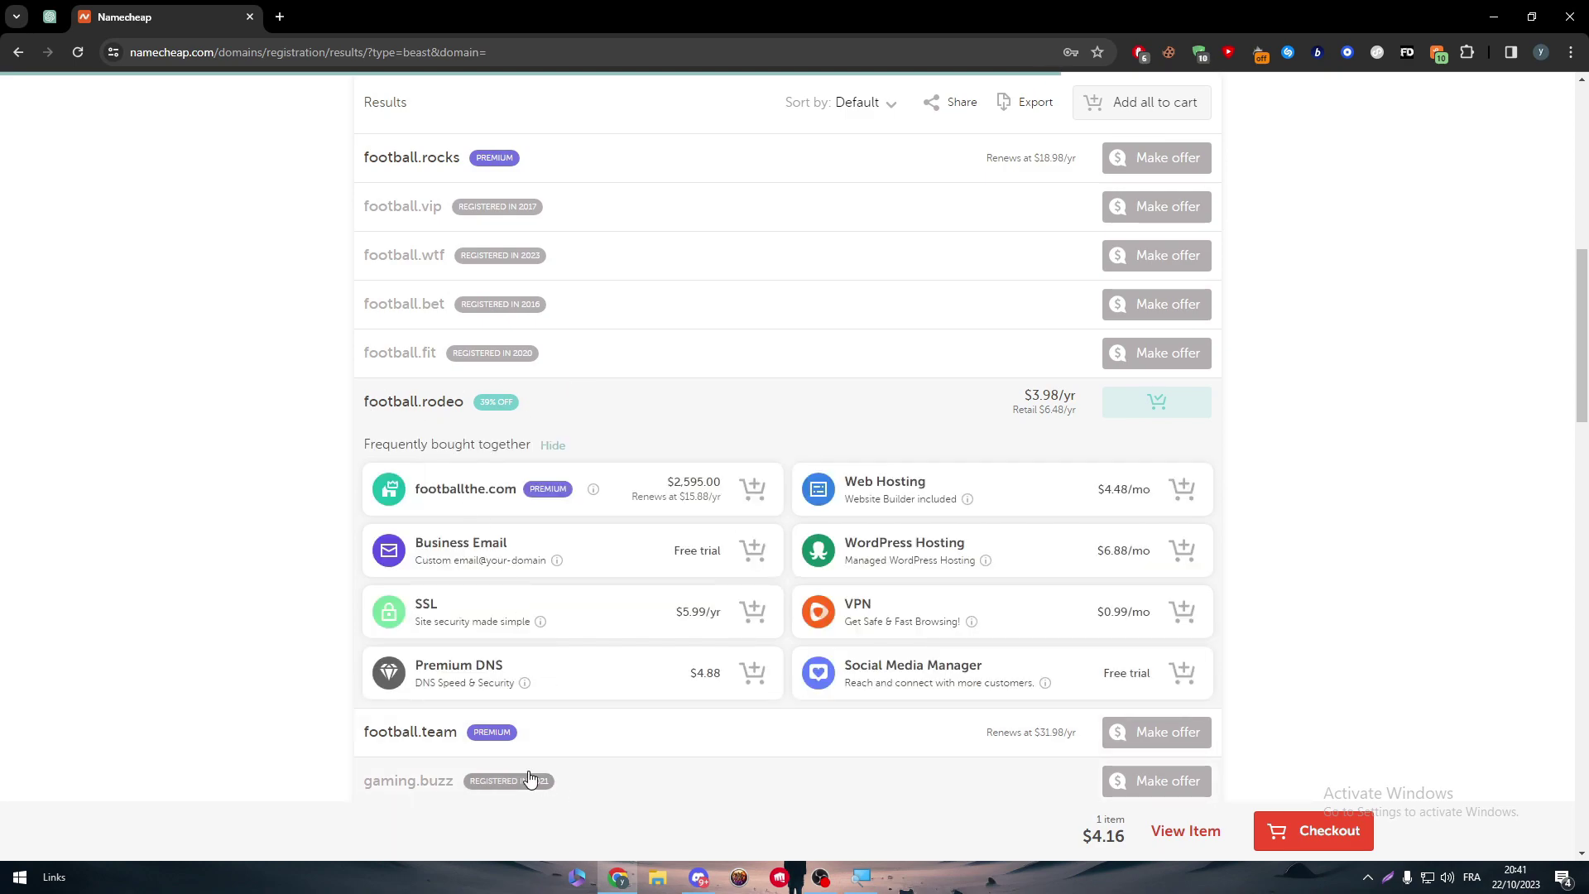
Check out, close the coupon popup, and review football.rodeo's free Domain Privacy and $4.16 subtotal.
{"action": "left_click", "coordinate": [1324, 834]}
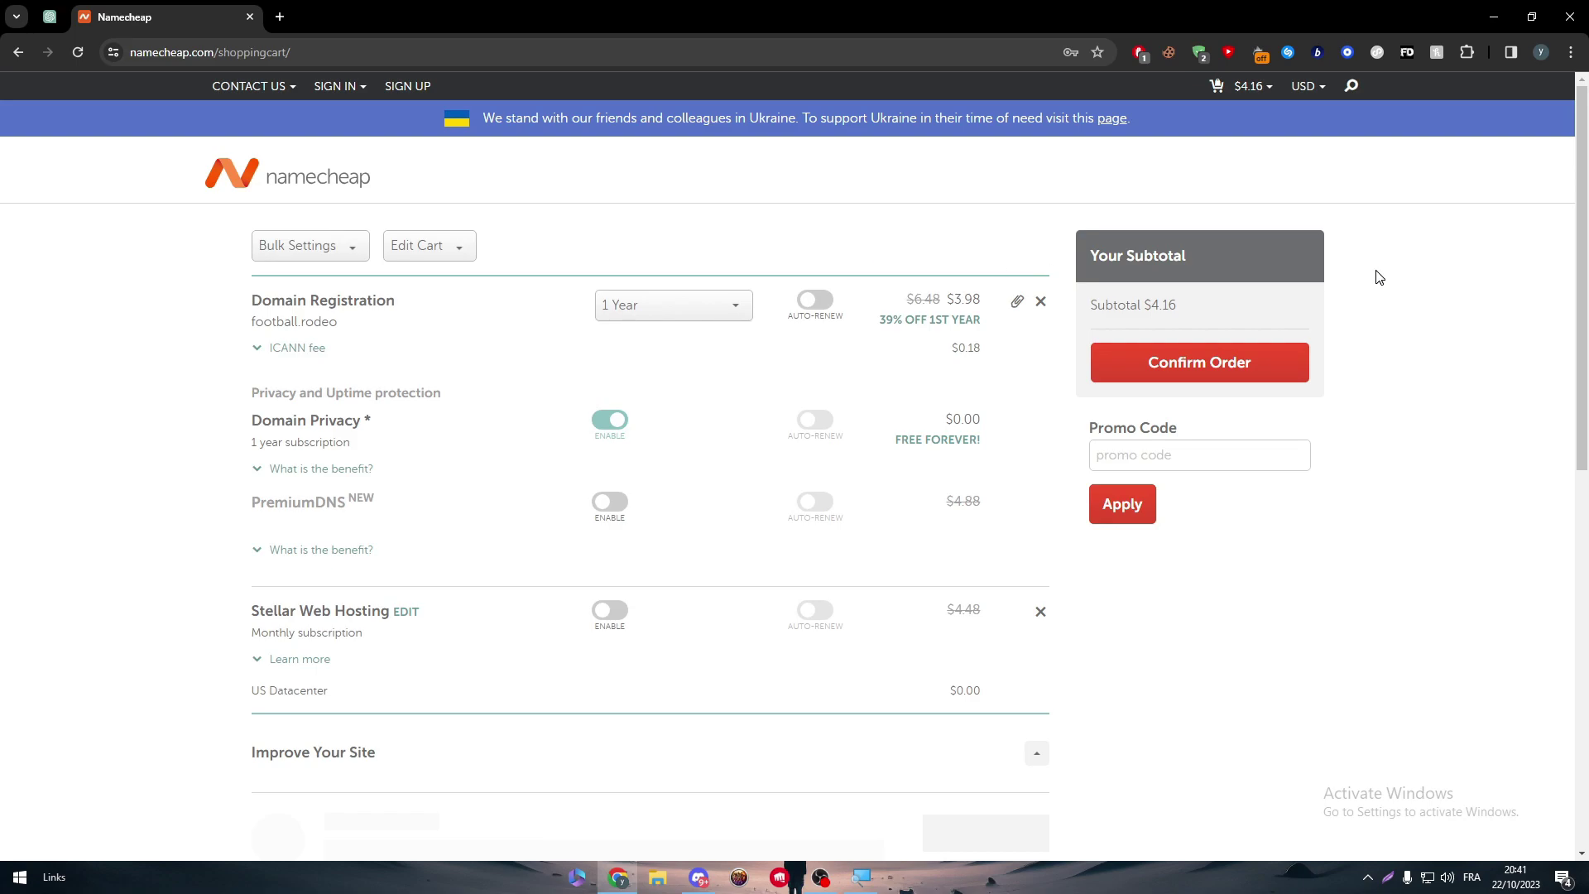
{"action": "scroll", "coordinate": [1560, 314], "scroll_direction": "down", "scroll_amount": 4}
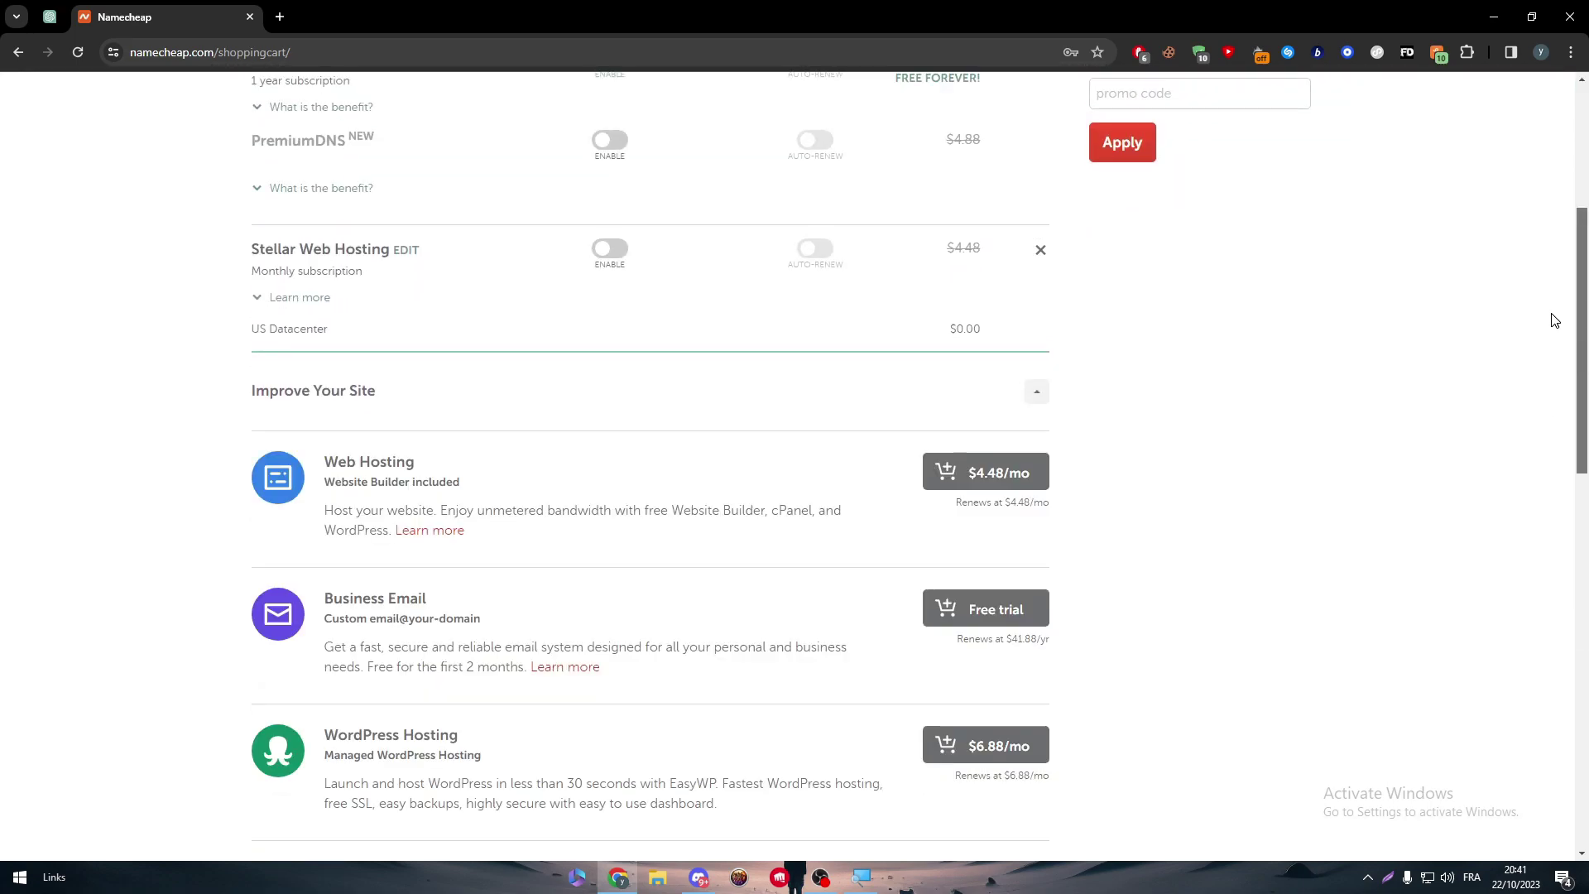
{"action": "scroll", "coordinate": [1539, 372], "scroll_direction": "down", "scroll_amount": 4}
{"action": "left_click", "coordinate": [1539, 109]}
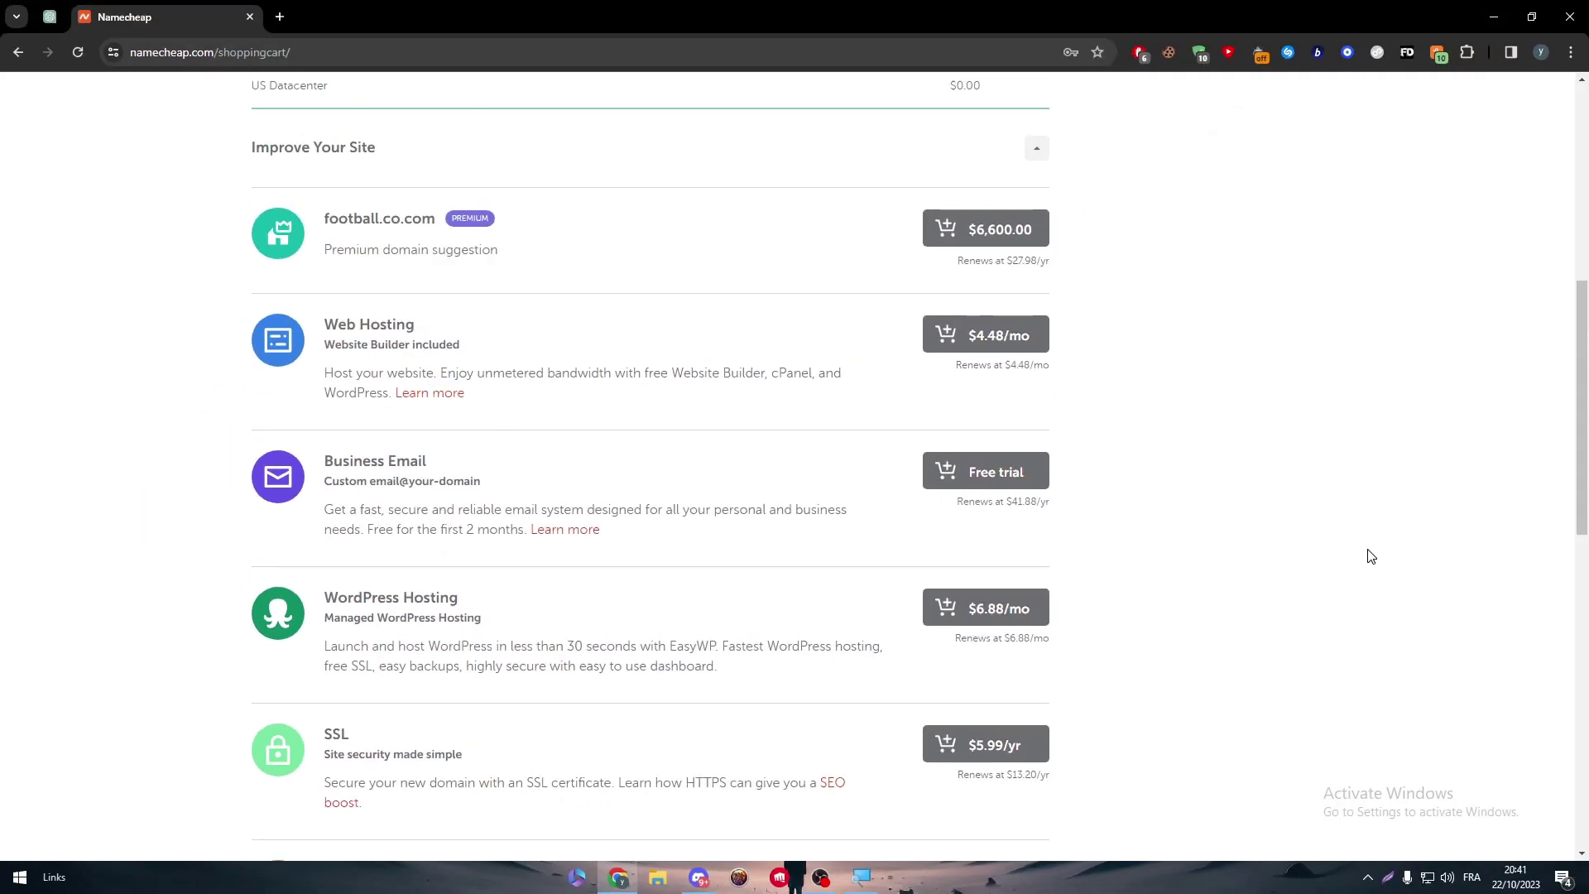
{"action": "scroll", "coordinate": [1579, 580], "scroll_direction": "down", "scroll_amount": 4}
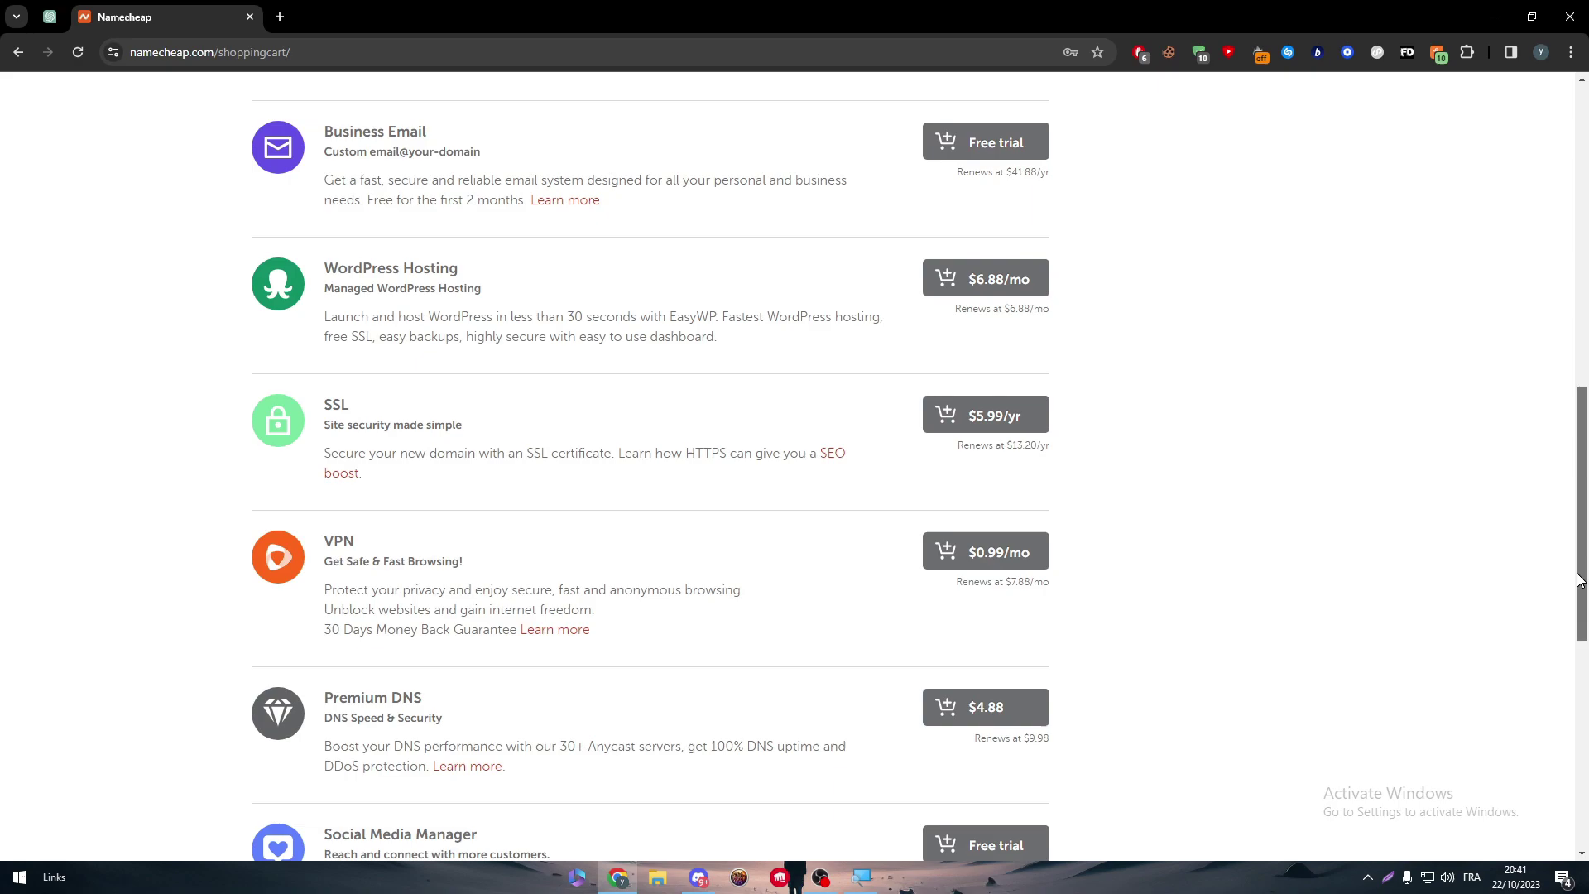
{"action": "left_click_drag", "start_coordinate": [1579, 580], "coordinate": [1582, 730]}
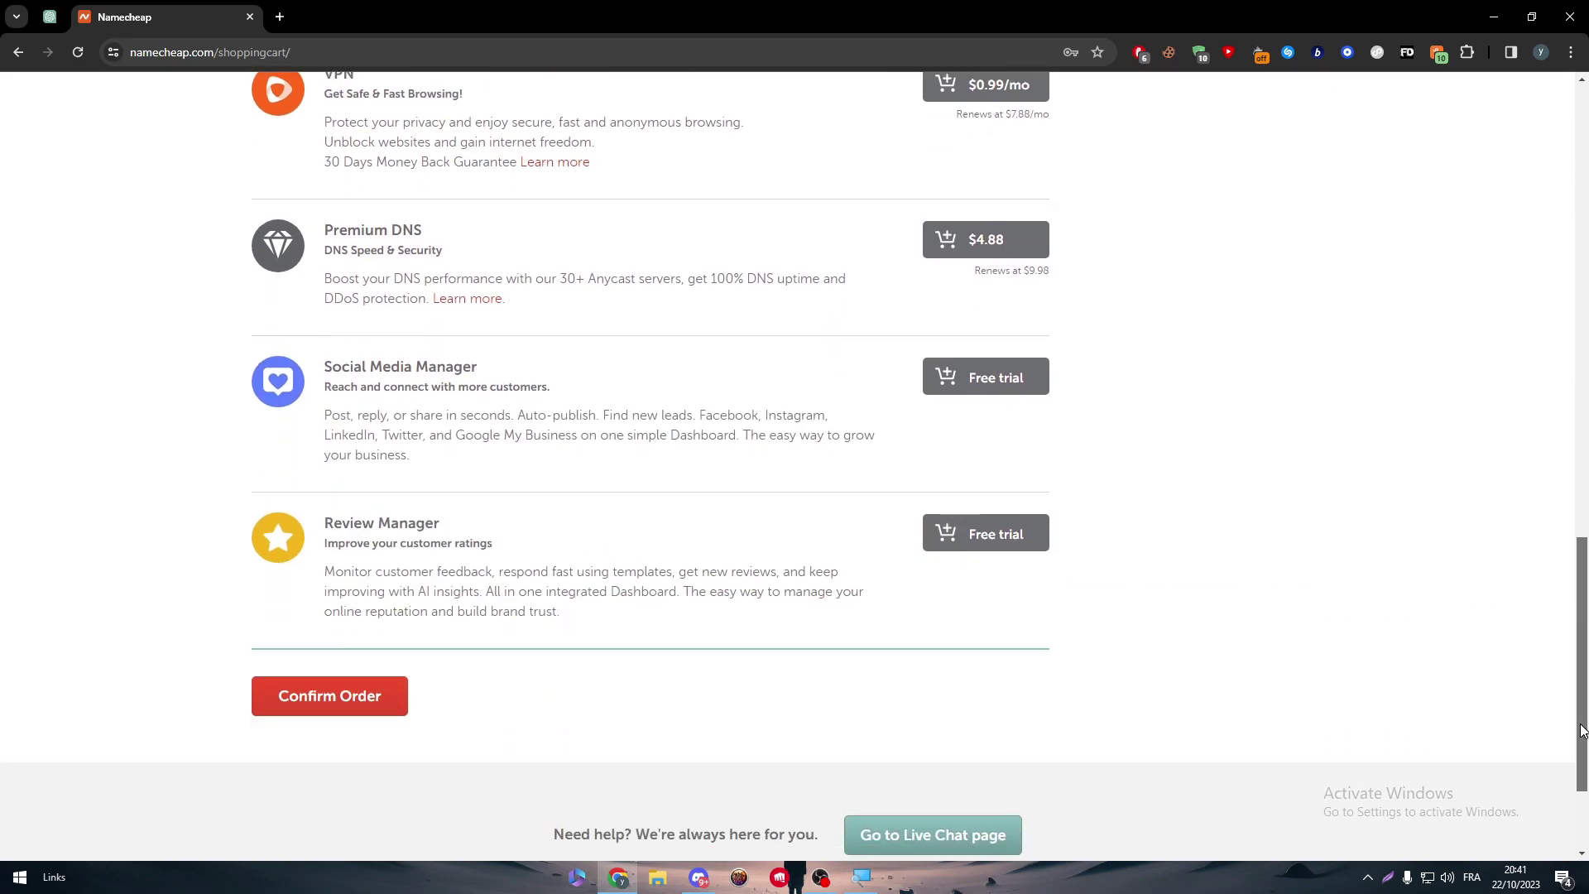
{"action": "left_click_drag", "start_coordinate": [1582, 730], "coordinate": [1507, 602]}
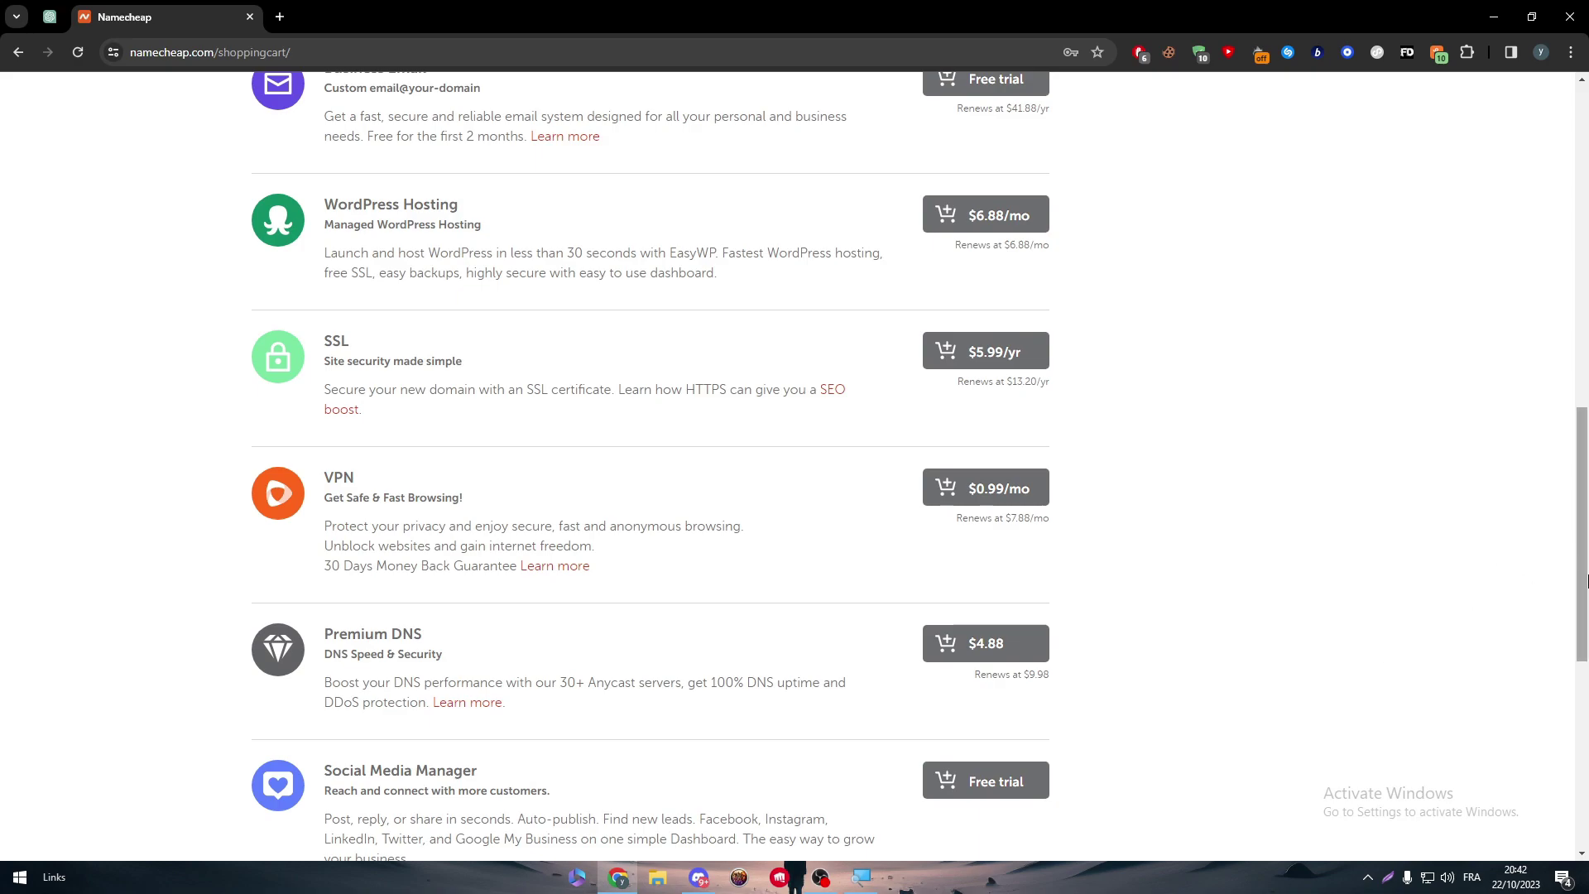
{"action": "left_click_drag", "start_coordinate": [1581, 530], "coordinate": [1396, 208]}
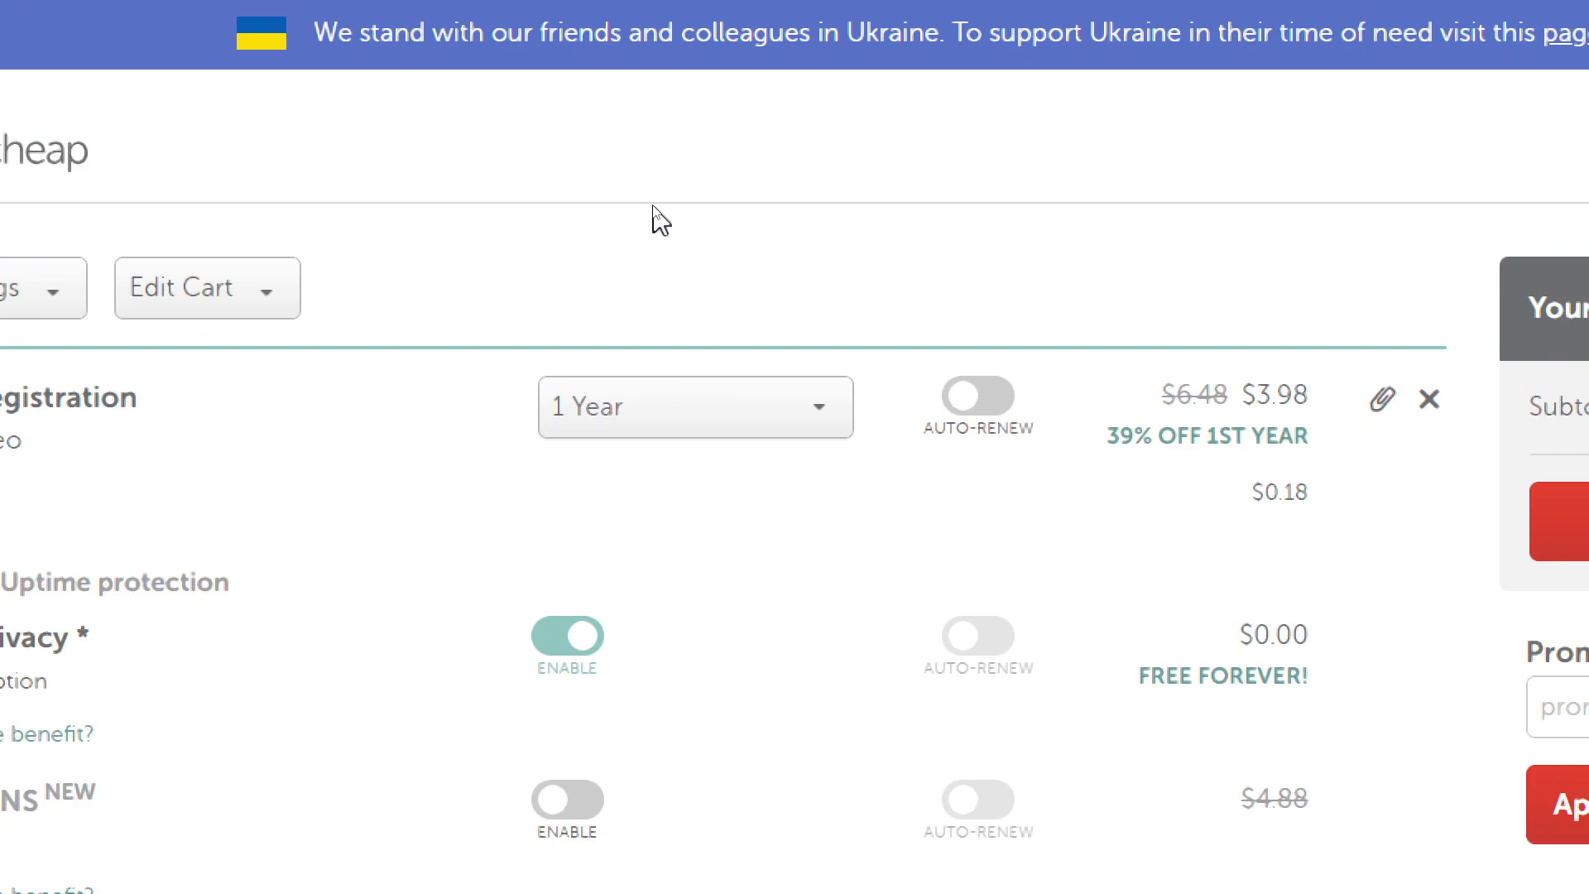
Keep football.rodeo registered for 1 Year and turn on auto-renew.
{"action": "left_click", "coordinate": [638, 411]}
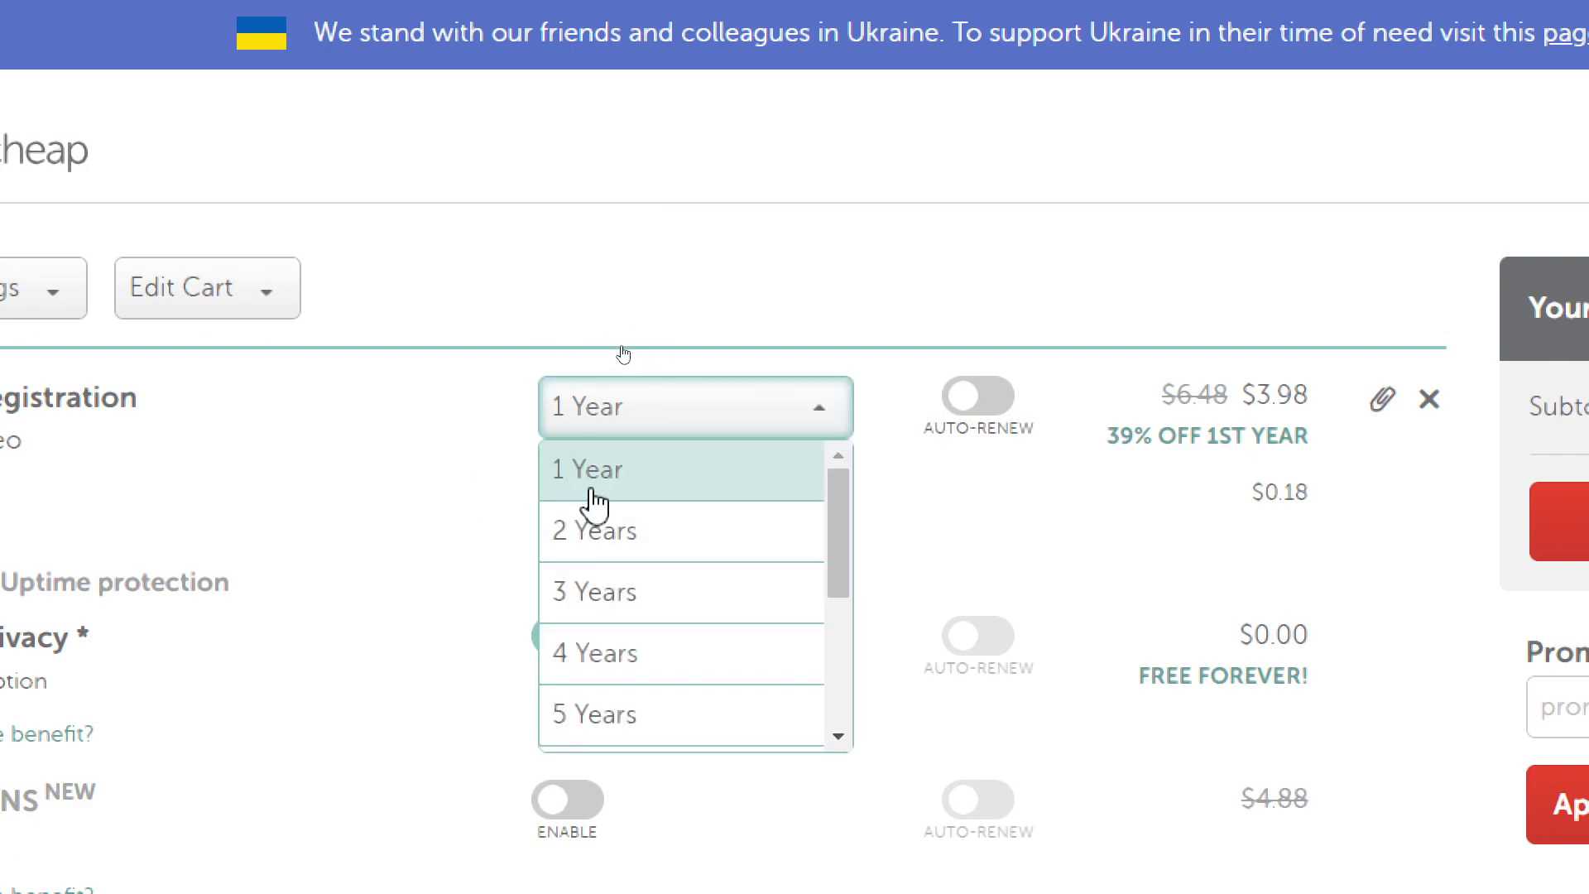
{"action": "left_click", "coordinate": [968, 327]}
{"action": "left_click", "coordinate": [984, 401]}
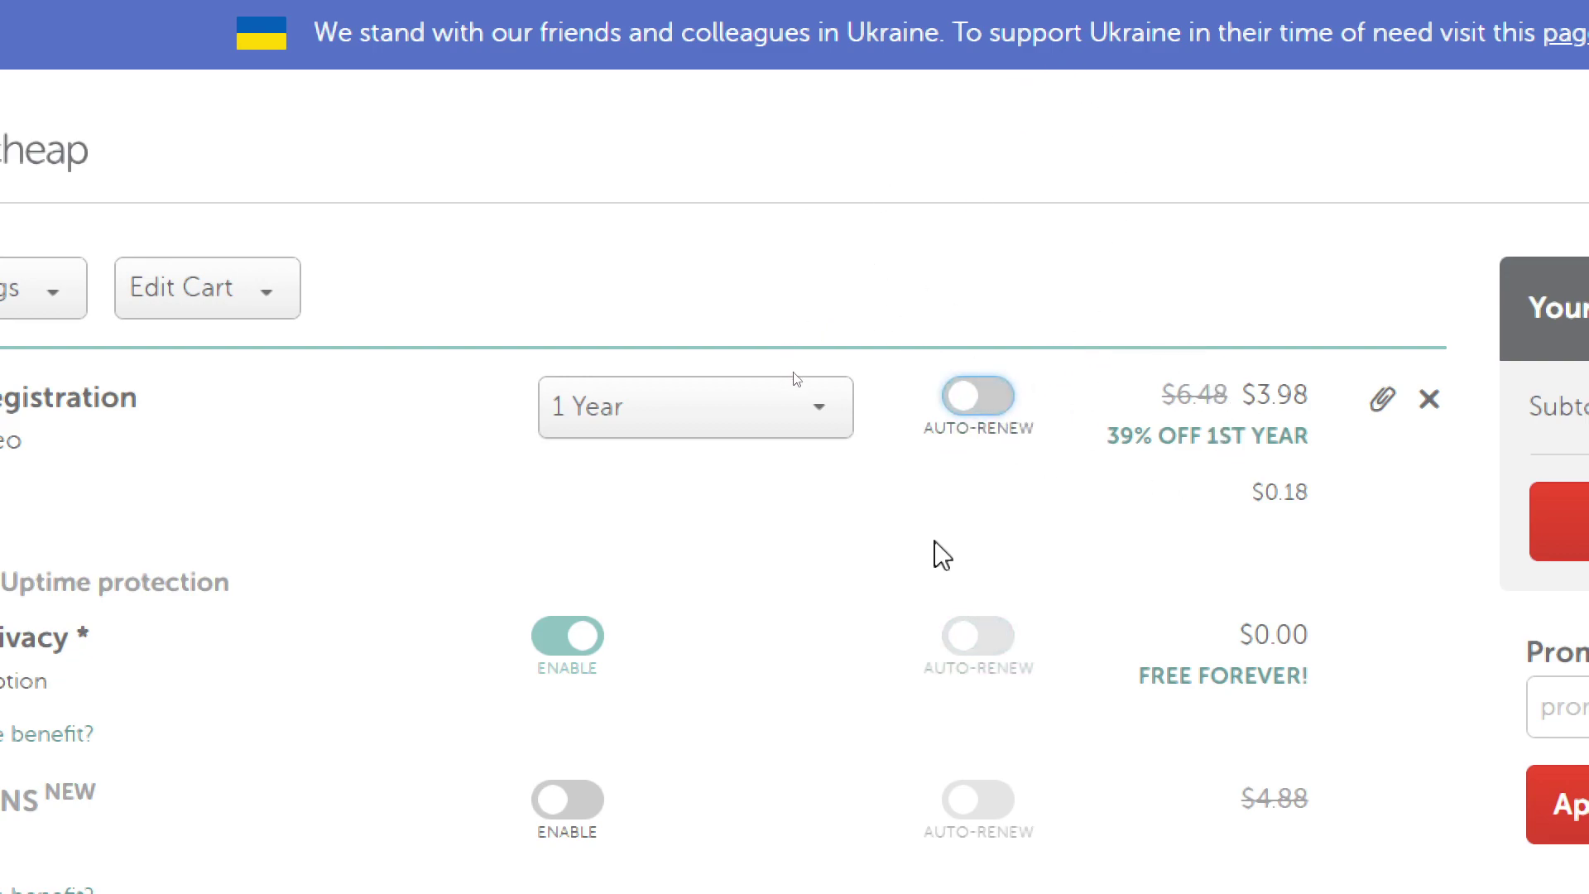
{"action": "left_click", "coordinate": [1198, 392]}
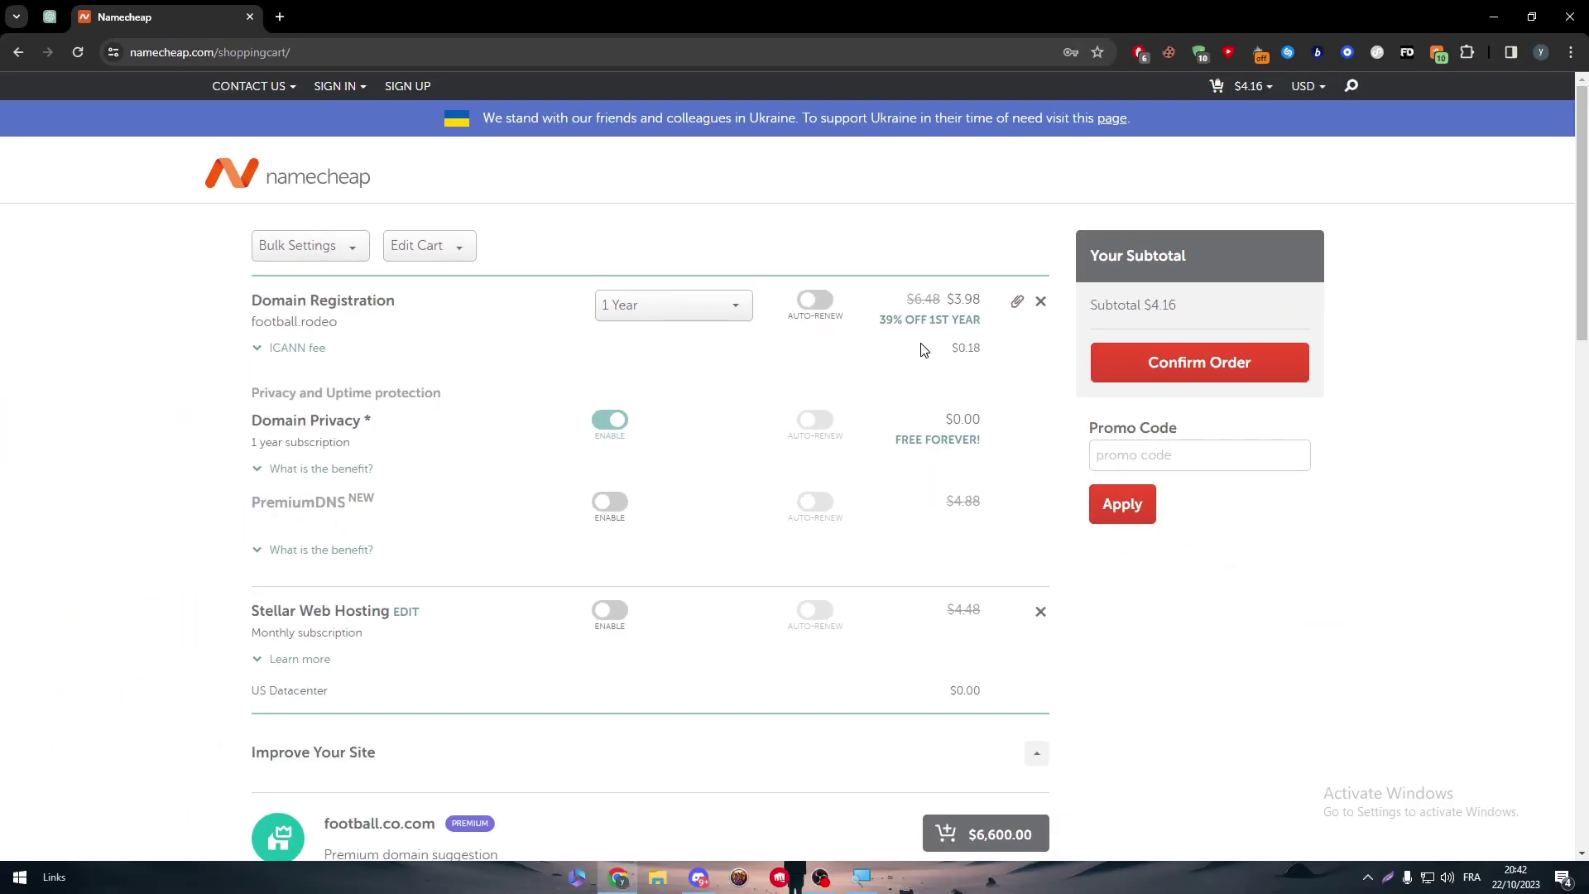
Apply the HONEY promo code from the coupon extension and confirm the order.
{"action": "left_click", "coordinate": [1165, 454]}
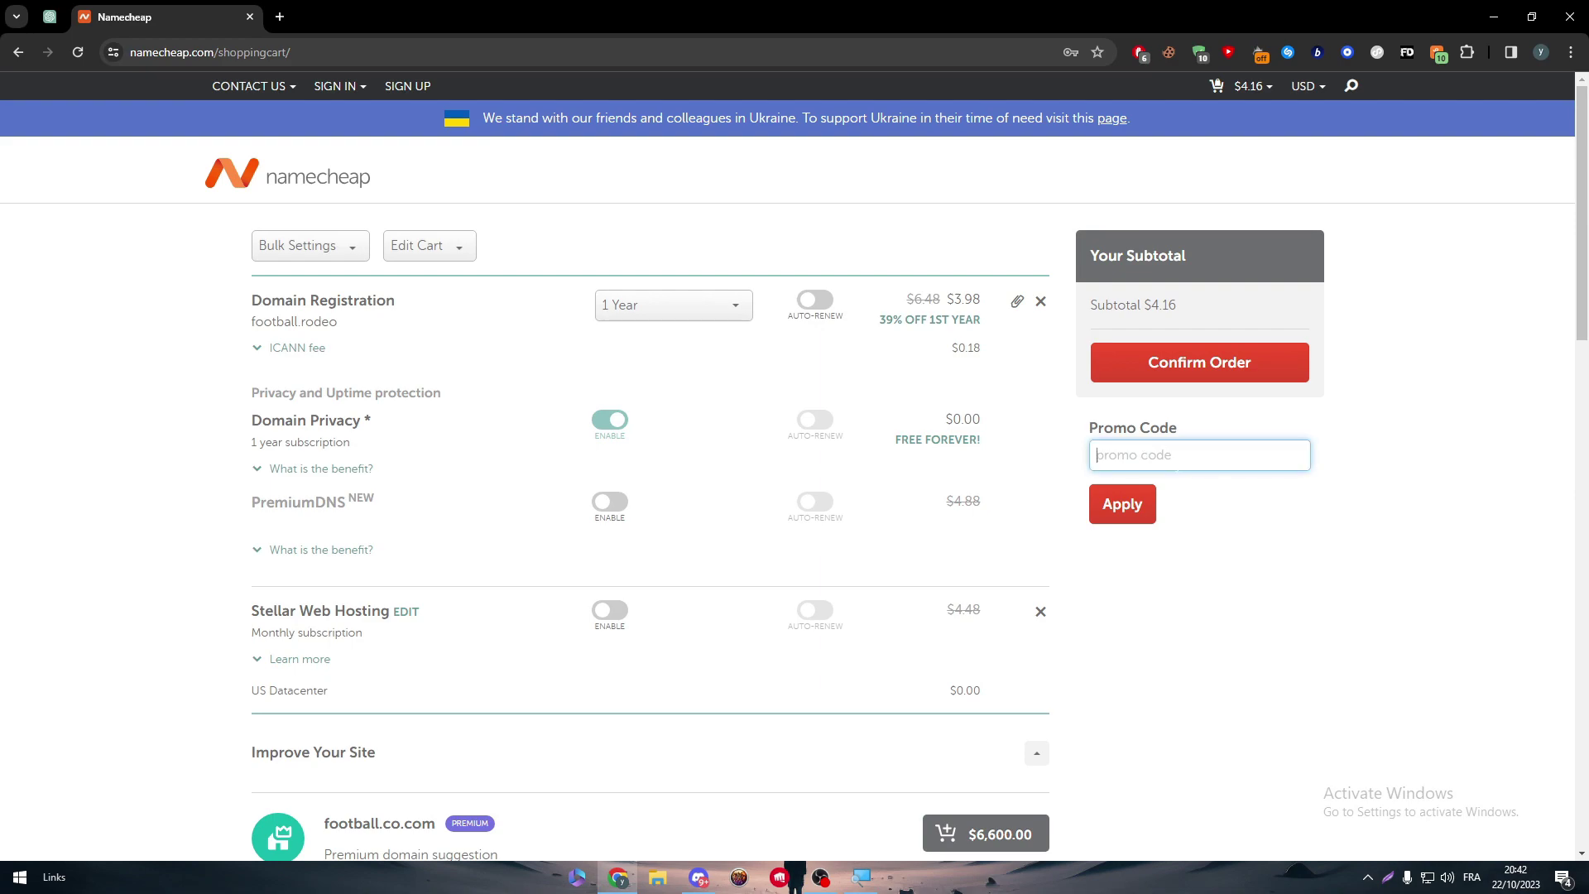
{"action": "left_click", "coordinate": [1439, 53]}
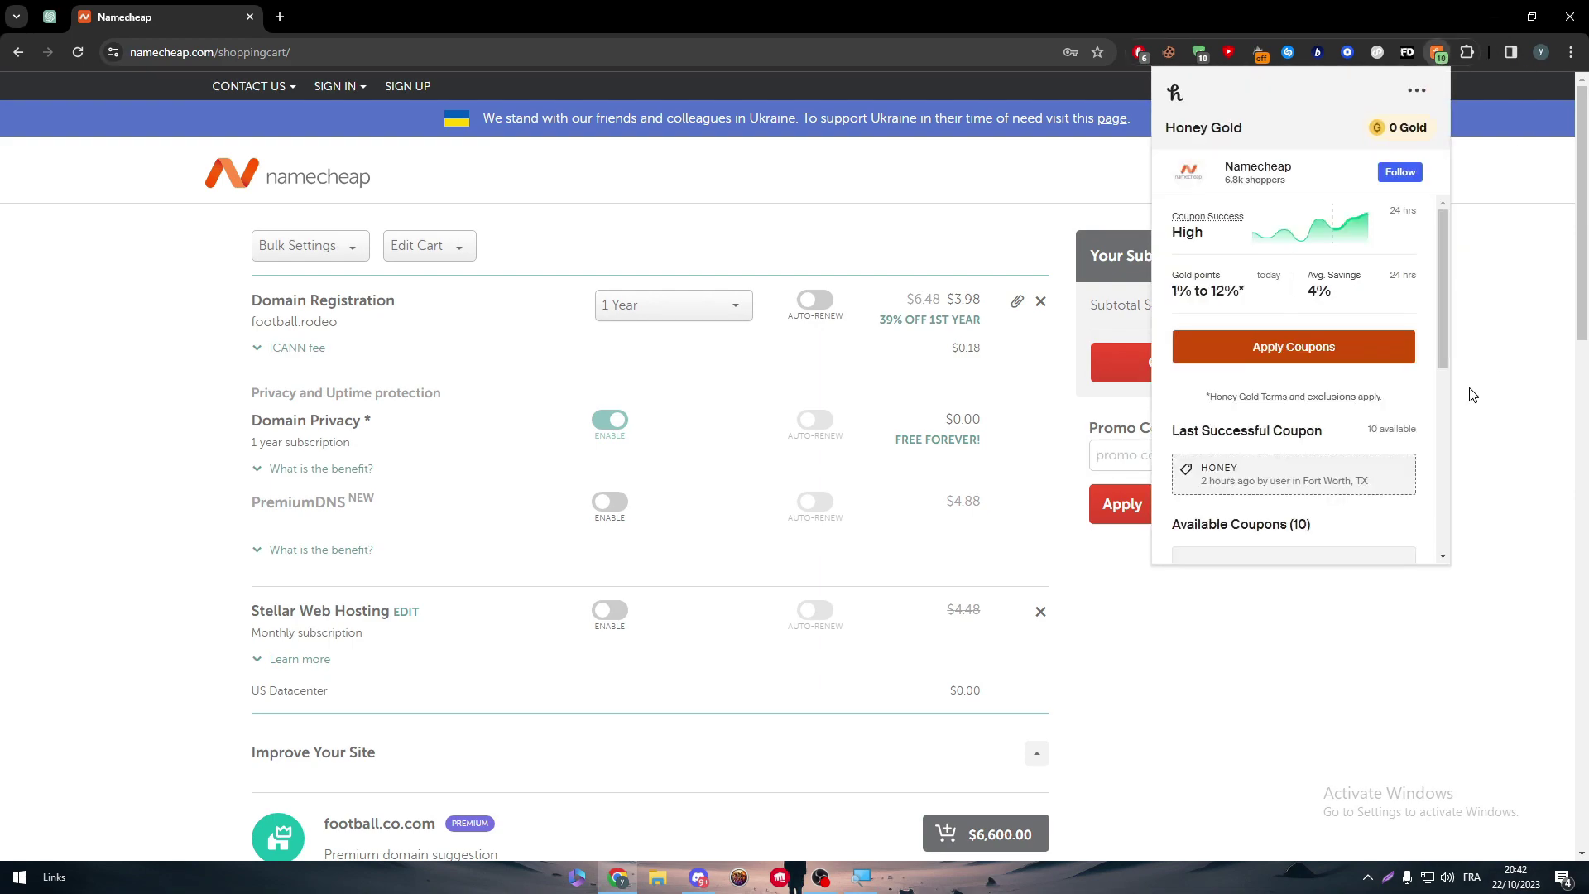
{"action": "scroll", "coordinate": [1448, 306], "scroll_direction": "down", "scroll_amount": 2}
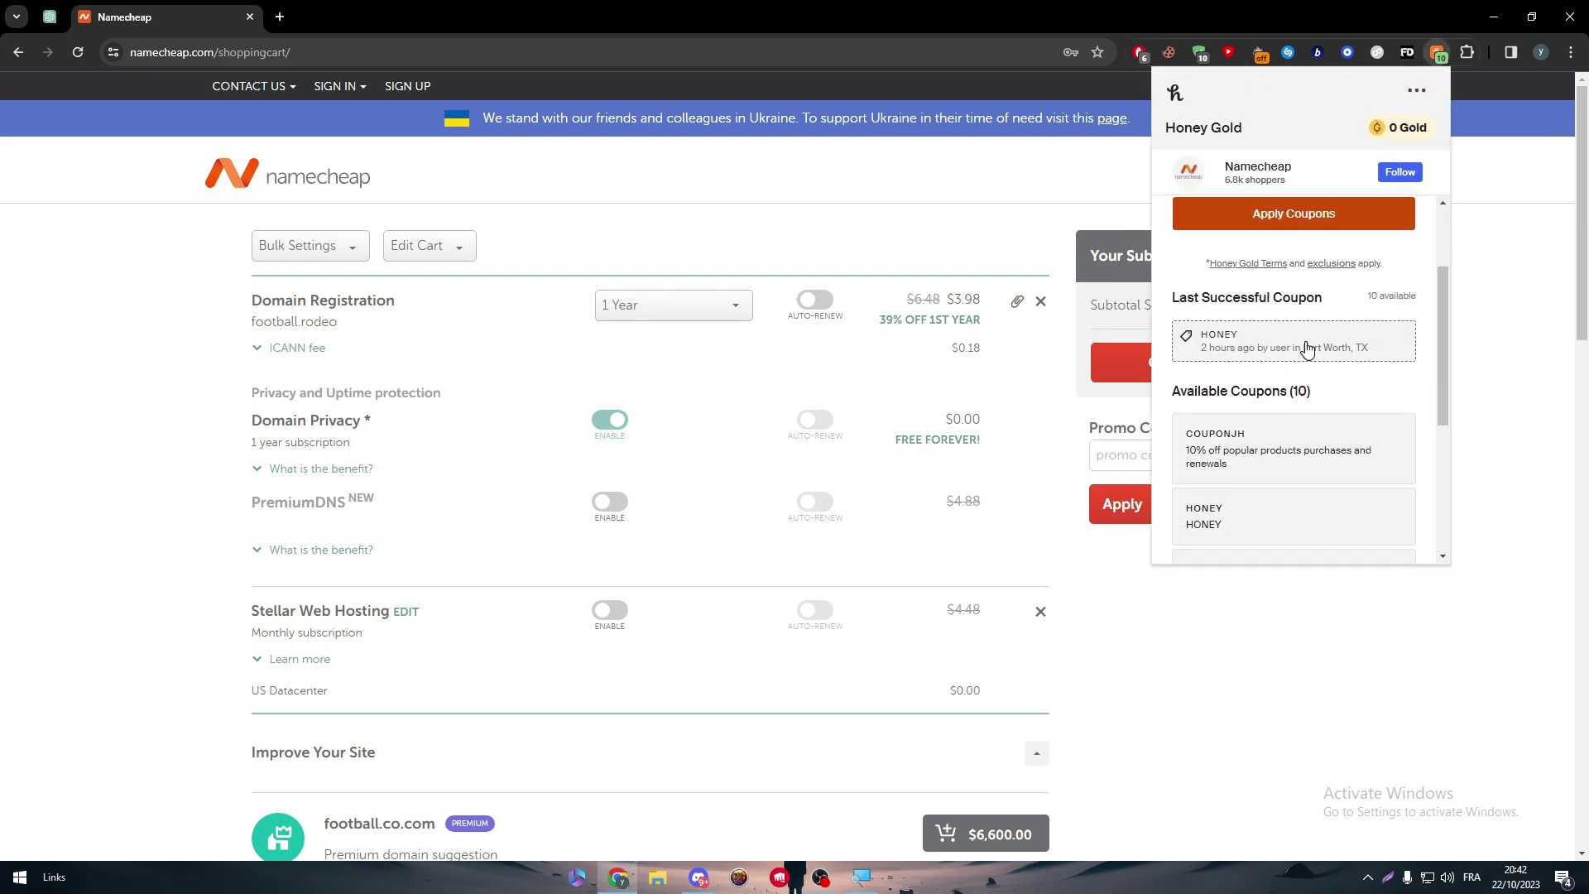
{"action": "left_click", "coordinate": [1479, 355]}
{"action": "type", "text": "HONEY"}
{"action": "left_click", "coordinate": [1150, 504]}
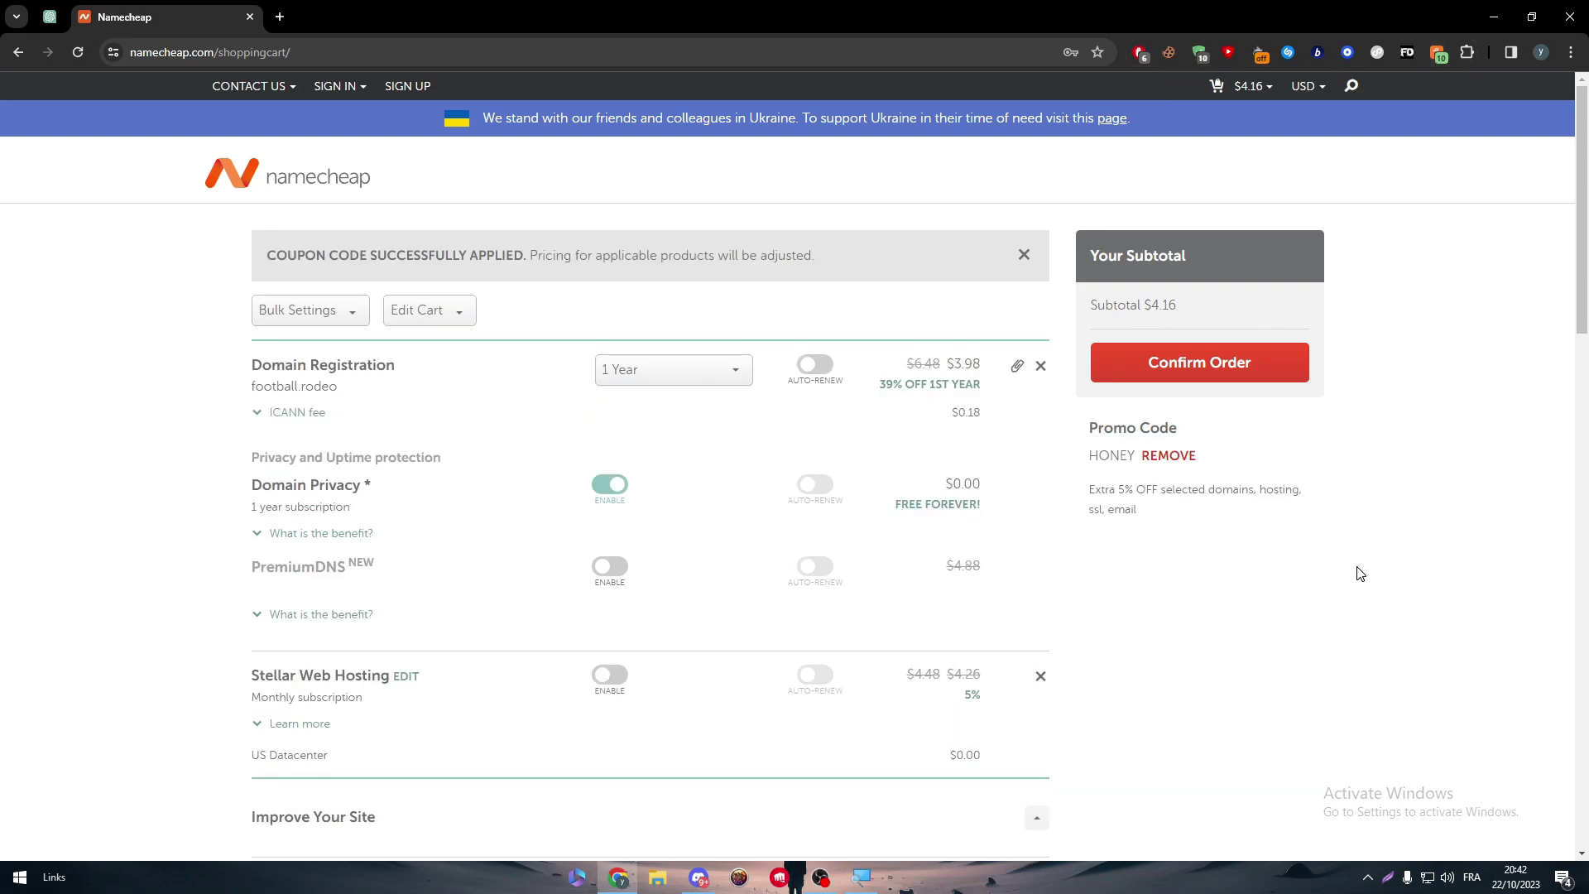
{"action": "left_click", "coordinate": [1204, 364]}
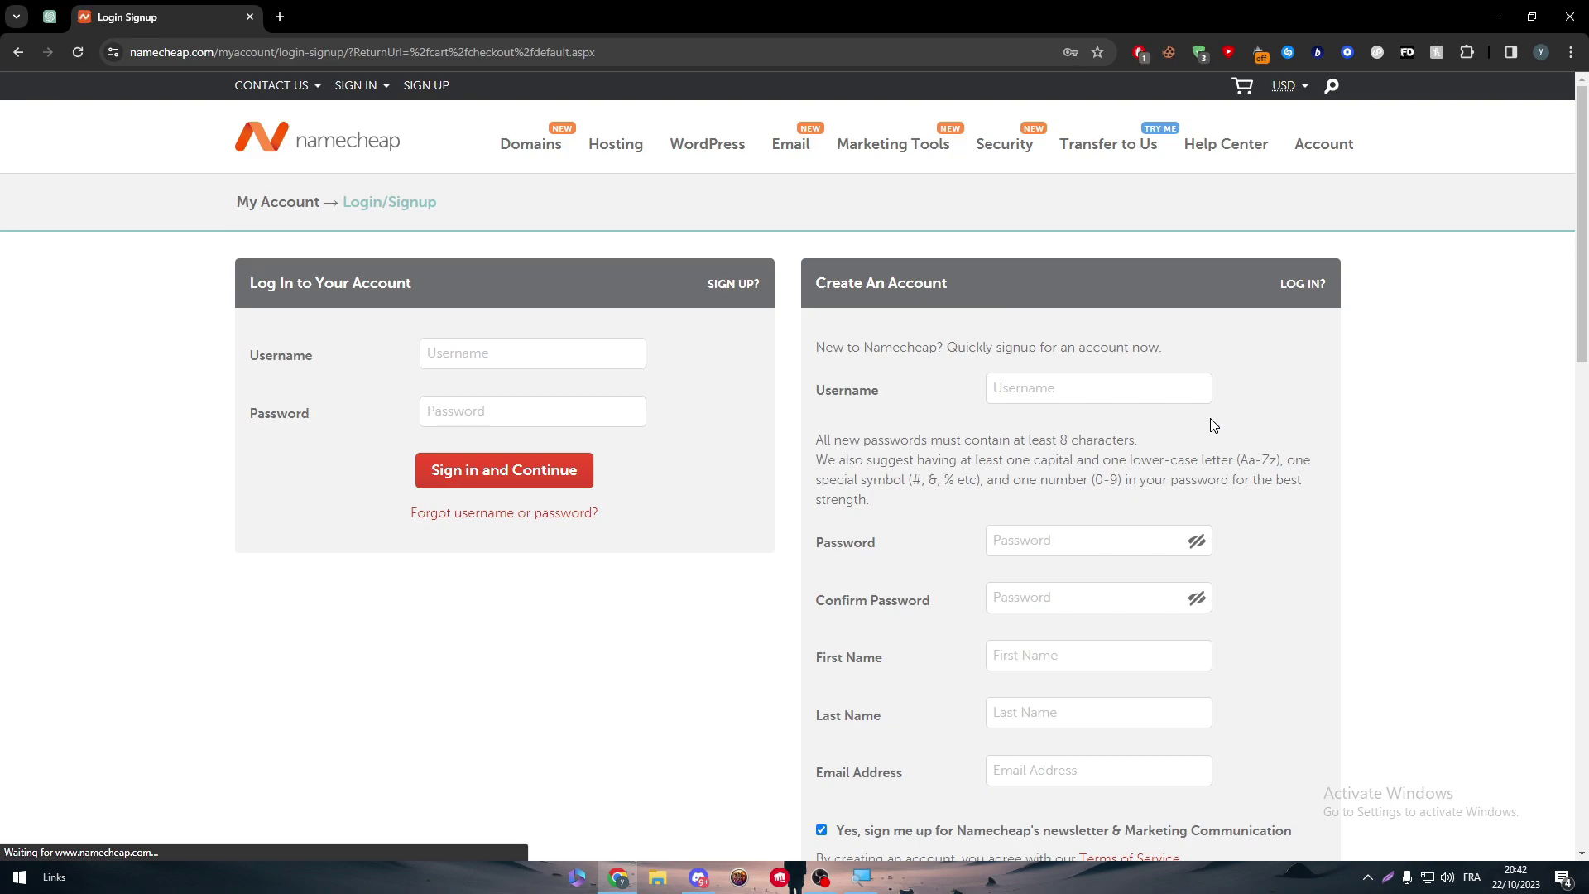
Sign in with the saved account username and password, dismissing the rewards popup.
{"action": "left_click", "coordinate": [470, 352]}
{"action": "left_click", "coordinate": [529, 385]}
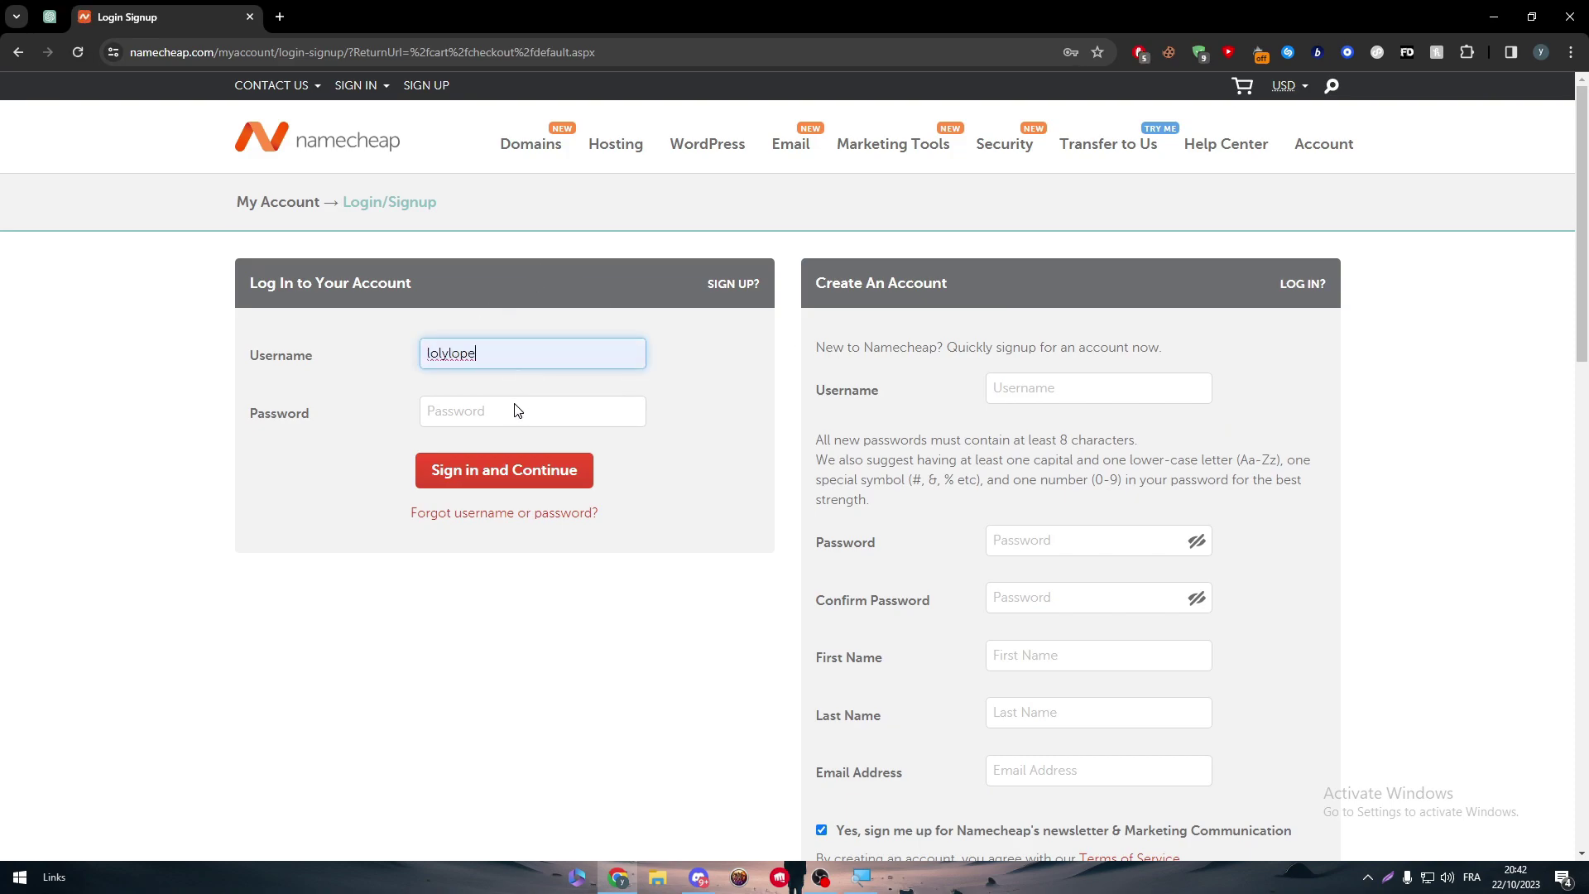
{"action": "left_click", "coordinate": [520, 410]}
{"action": "left_click", "coordinate": [553, 461]}
{"action": "left_click", "coordinate": [571, 468]}
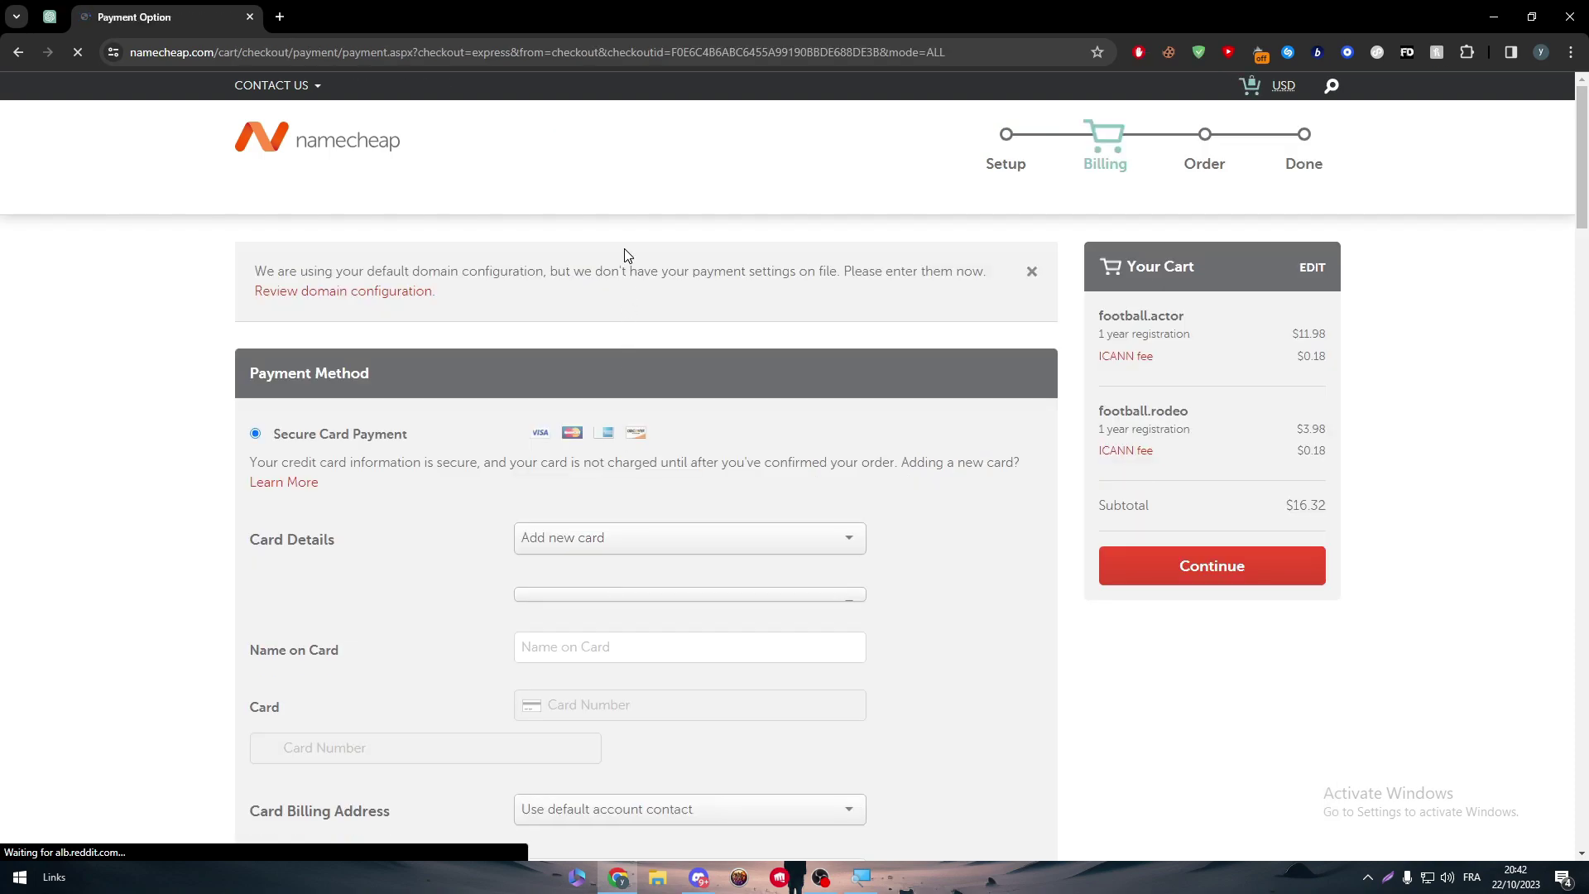
{"action": "scroll", "coordinate": [1577, 207], "scroll_direction": "down", "scroll_amount": 3}
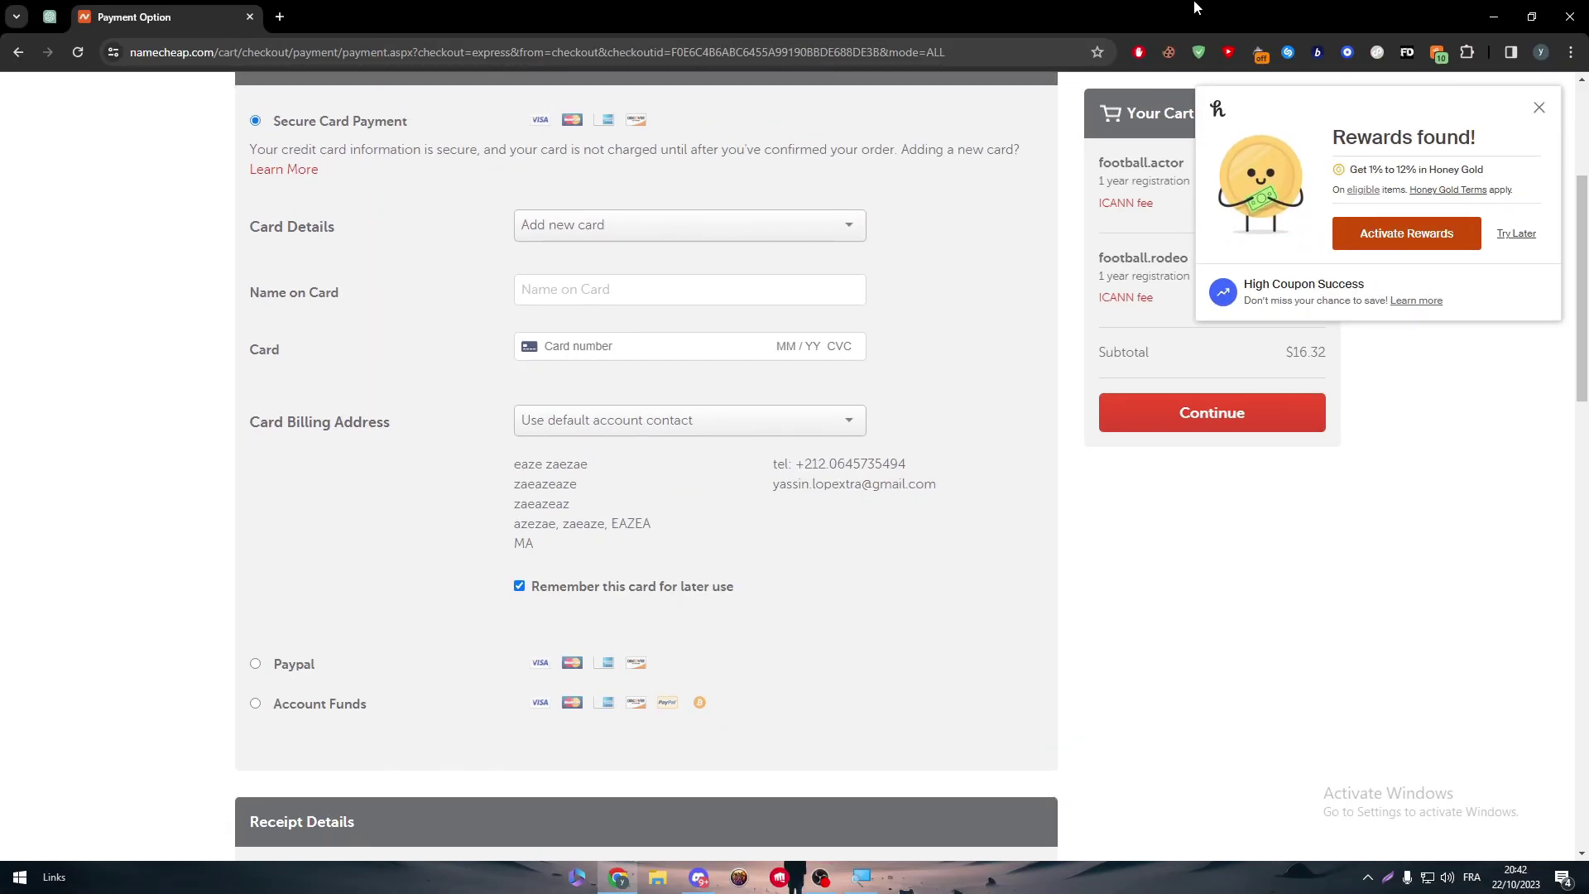
{"action": "left_click", "coordinate": [1537, 104]}
{"action": "left_click_drag", "start_coordinate": [1586, 240], "coordinate": [1556, 365]}
Set the billing address to a new contact and choose PayPal as payment.
{"action": "left_click", "coordinate": [546, 531]}
{"action": "left_click", "coordinate": [647, 589]}
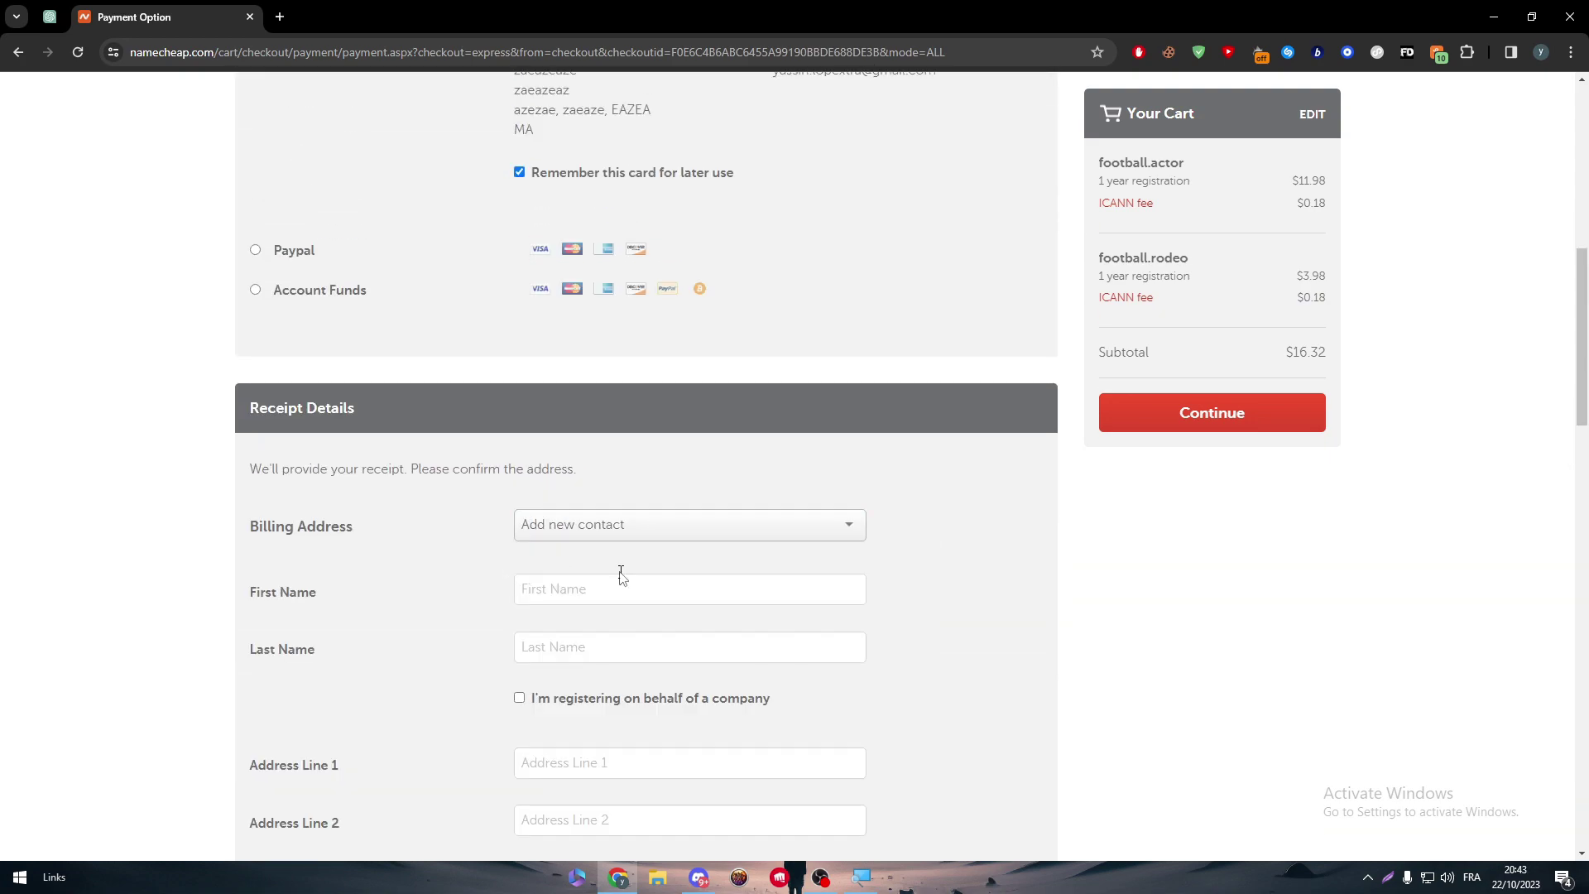
{"action": "scroll", "coordinate": [1539, 248], "scroll_direction": "up", "scroll_amount": 6}
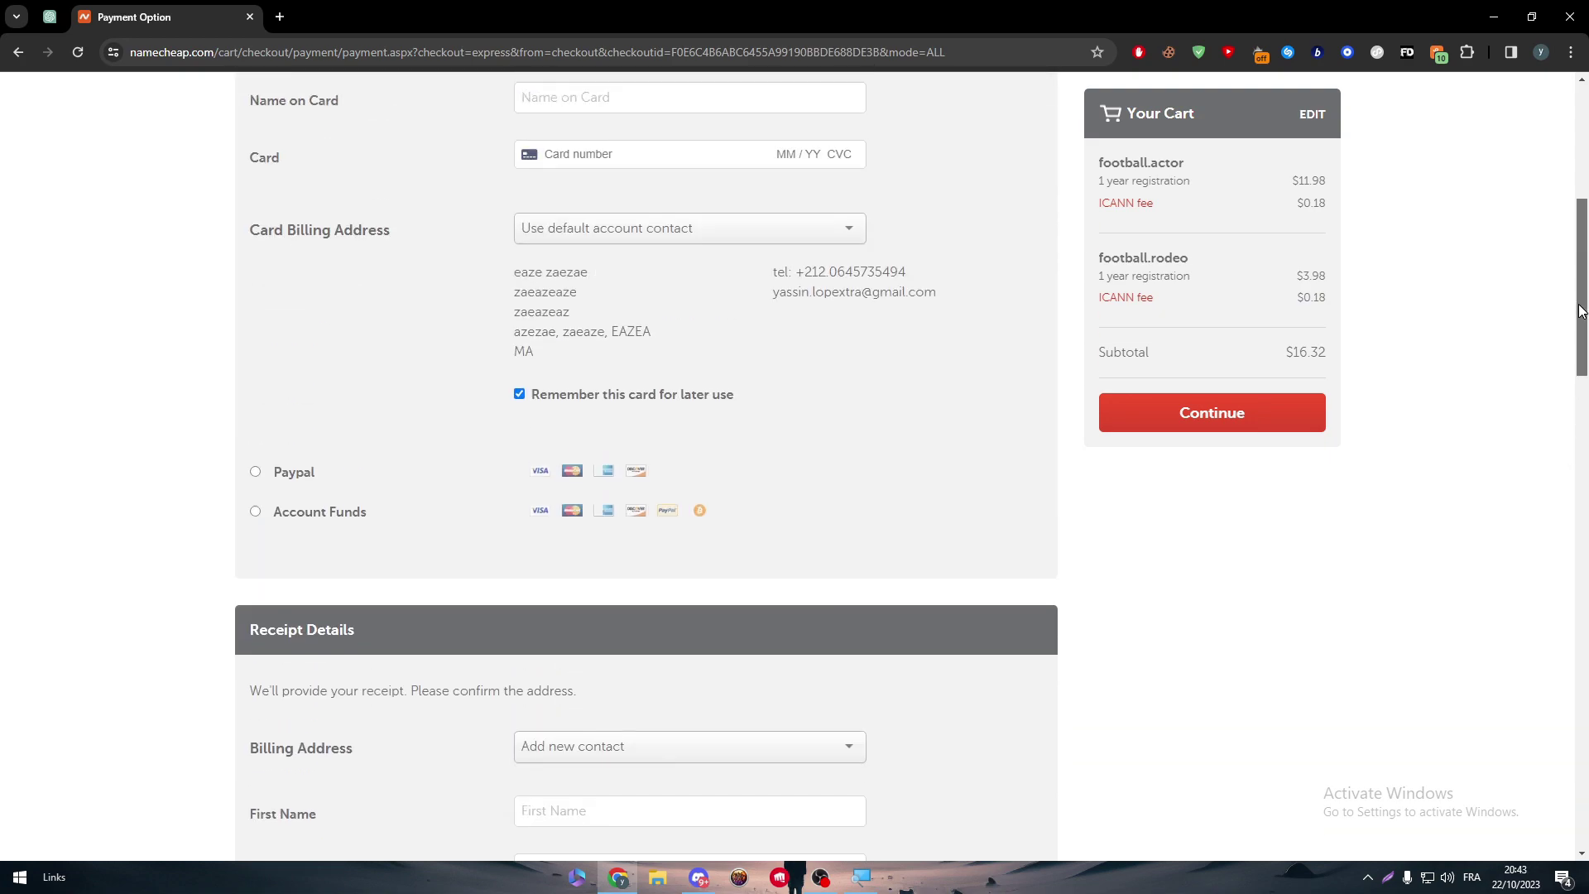
{"action": "scroll", "coordinate": [1525, 255], "scroll_direction": "down", "scroll_amount": 5}
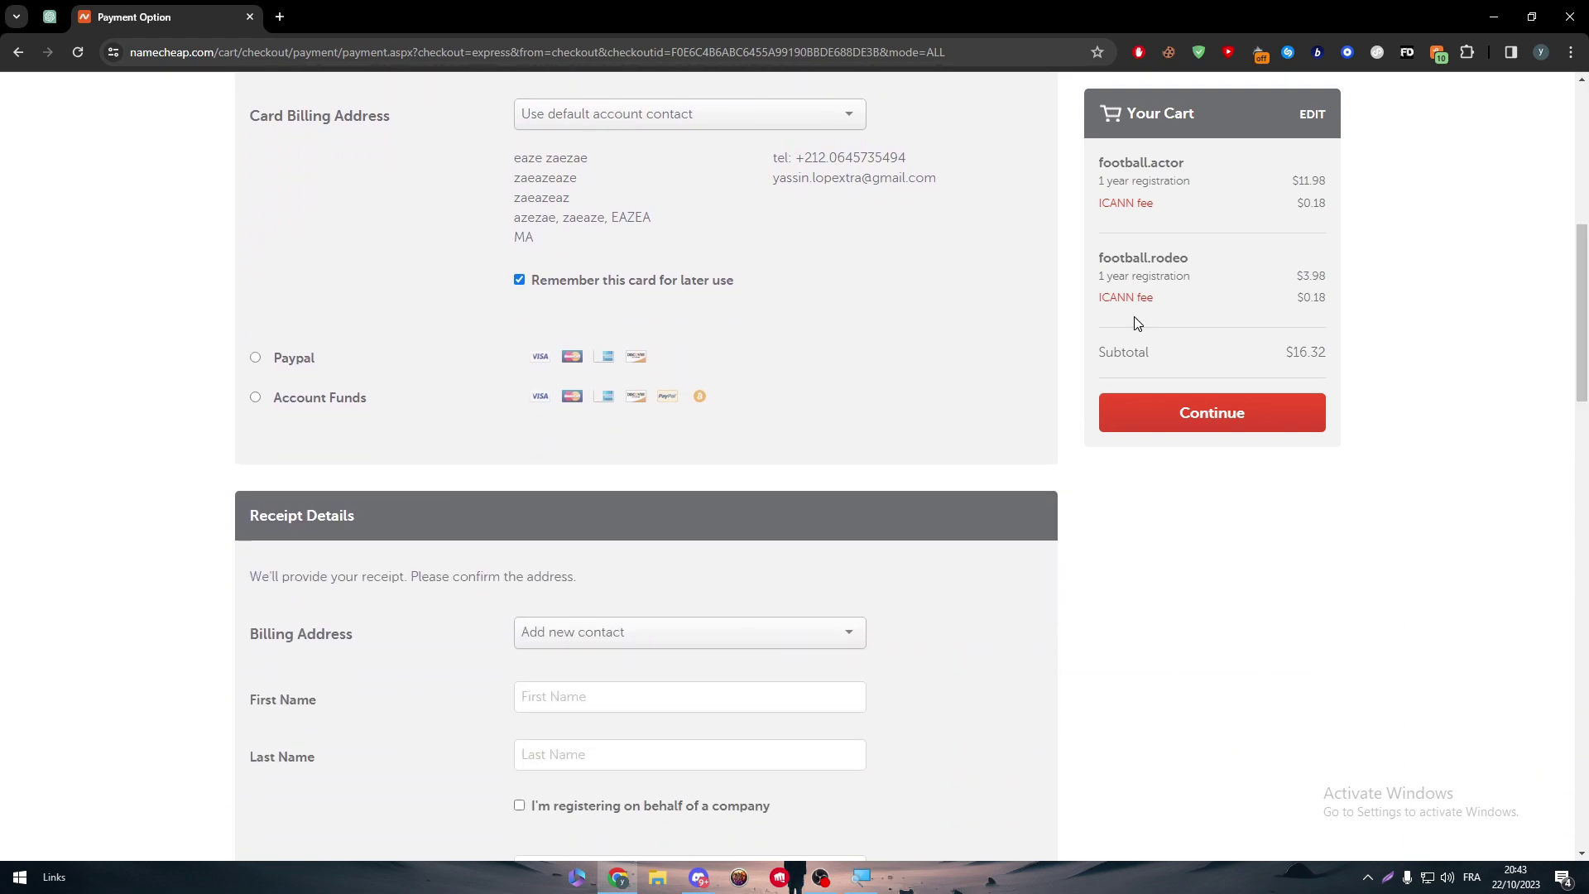
{"action": "left_click", "coordinate": [281, 360]}
Switch payment to Account Funds and follow the add-funds link to Top Up Account Balance.
{"action": "scroll", "coordinate": [1572, 297], "scroll_direction": "up", "scroll_amount": 1}
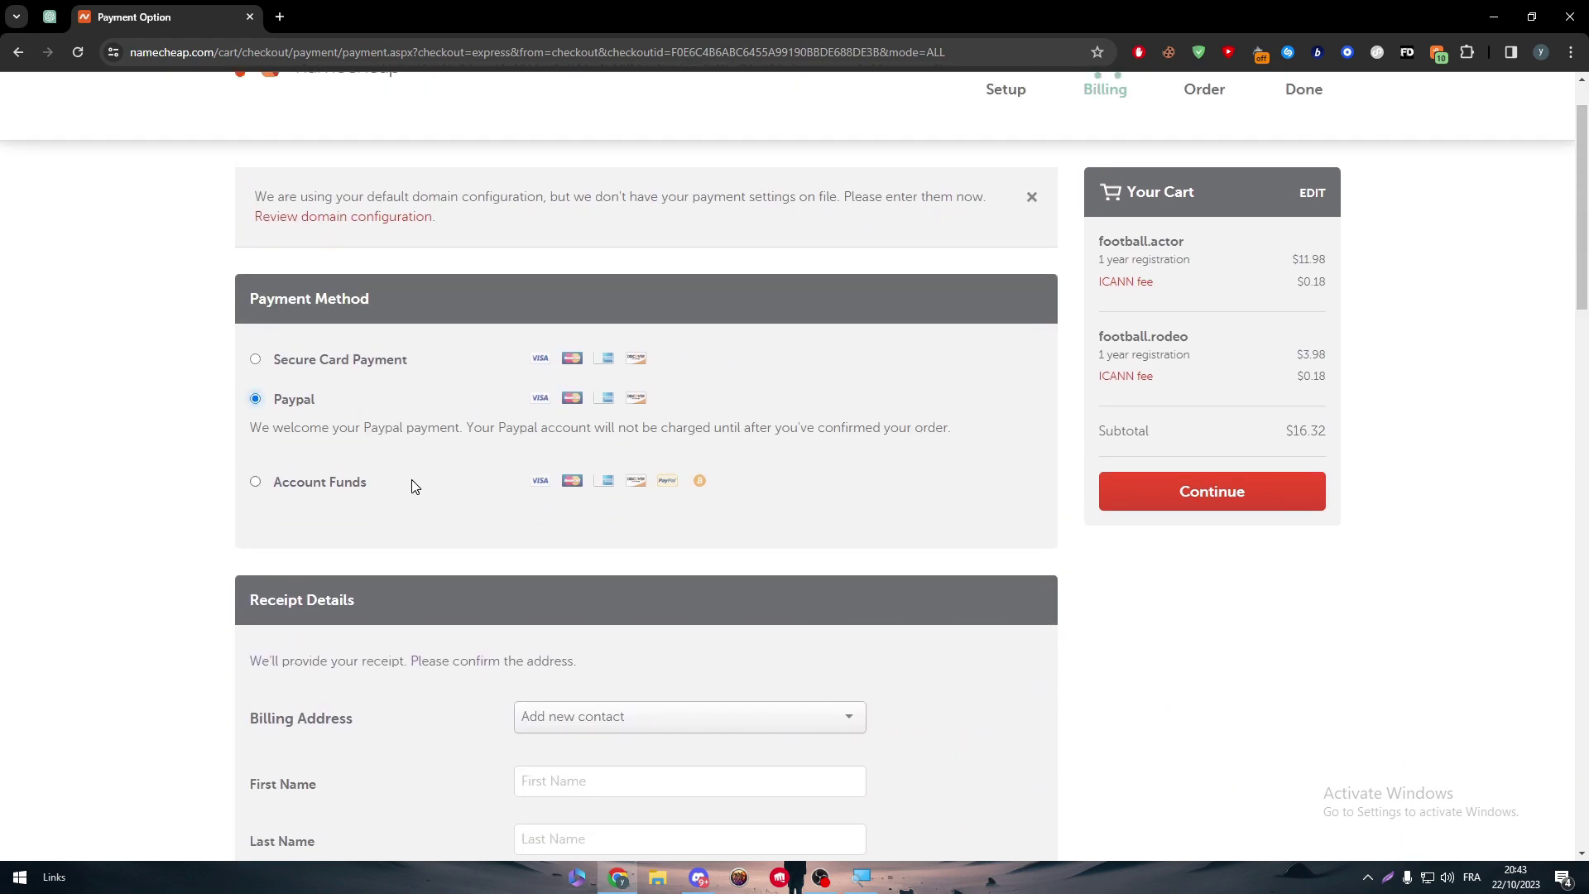
{"action": "left_click", "coordinate": [321, 488]}
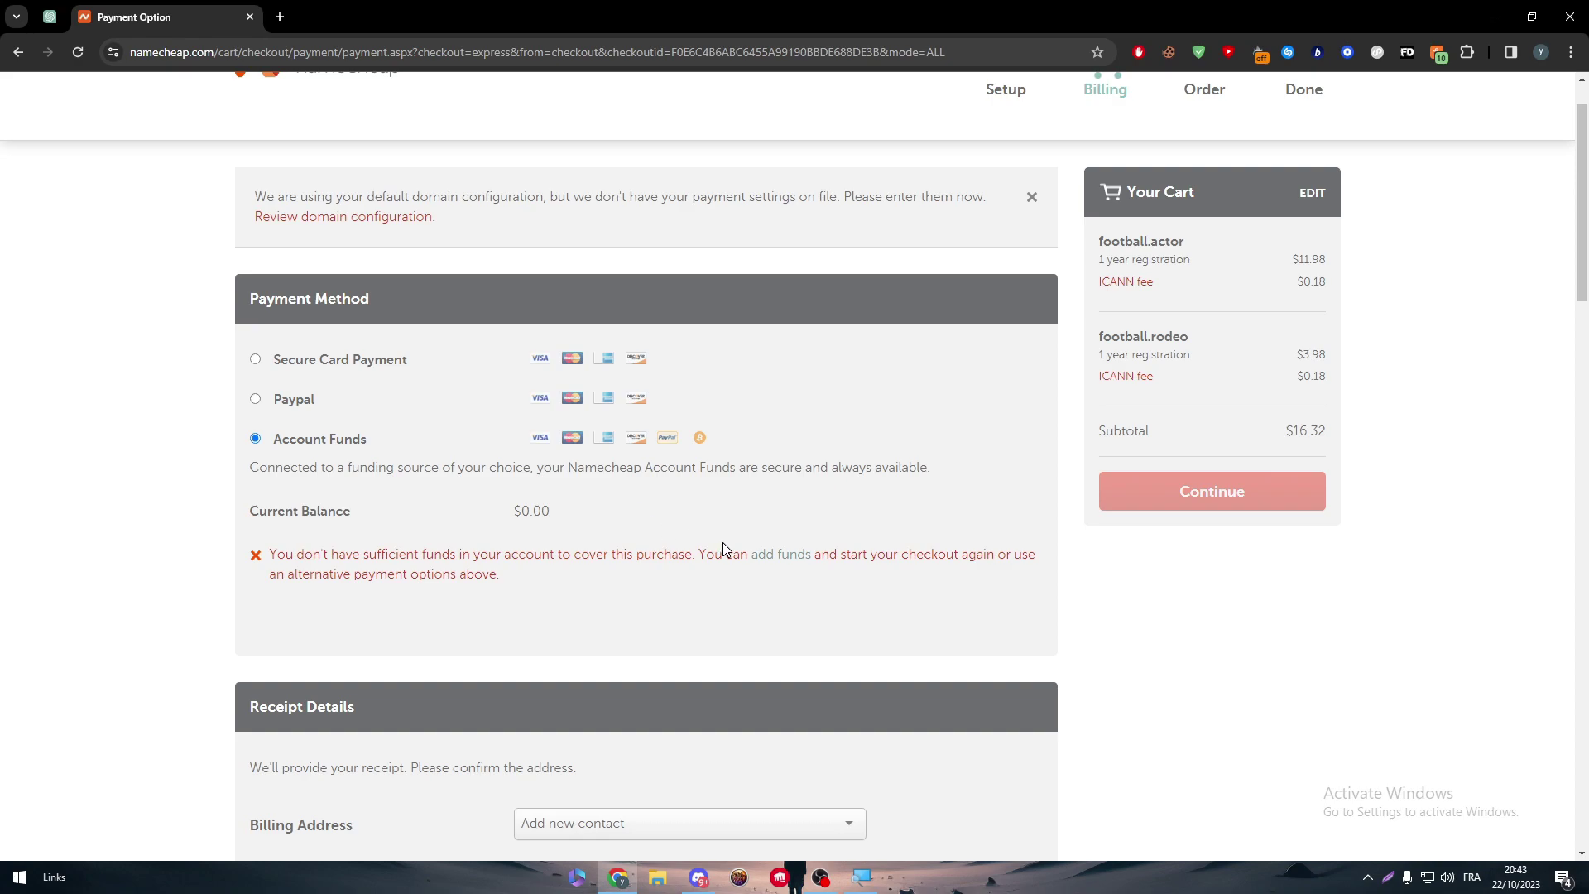
{"action": "left_click", "coordinate": [777, 554]}
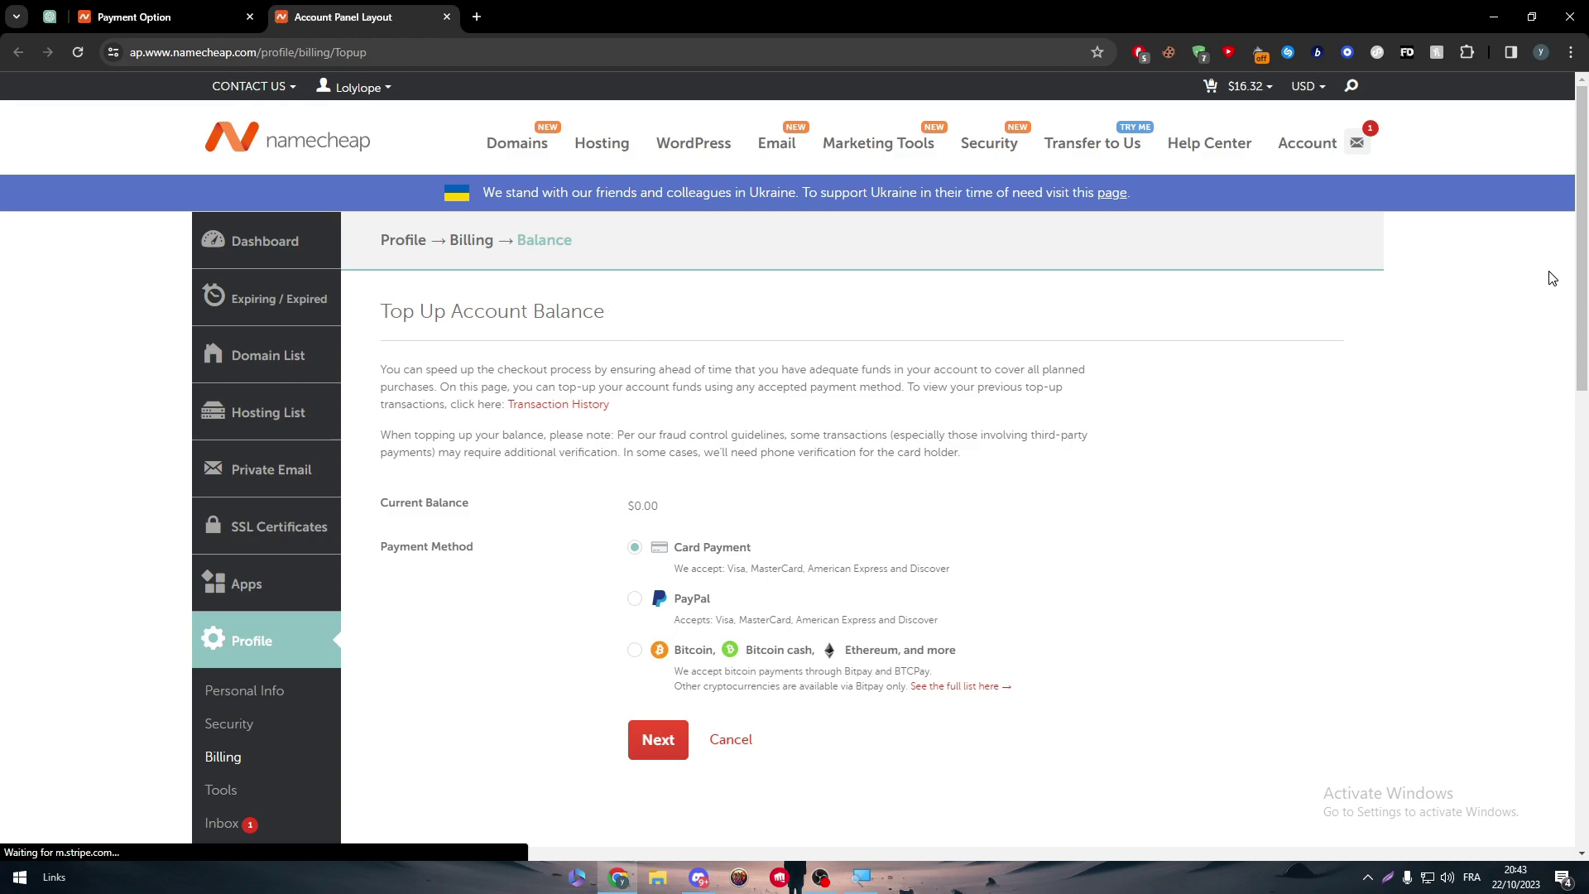
From the checkout tab, go to the account Dashboard and close the top-up tab.
{"action": "scroll", "coordinate": [1547, 276], "scroll_direction": "down", "scroll_amount": 3}
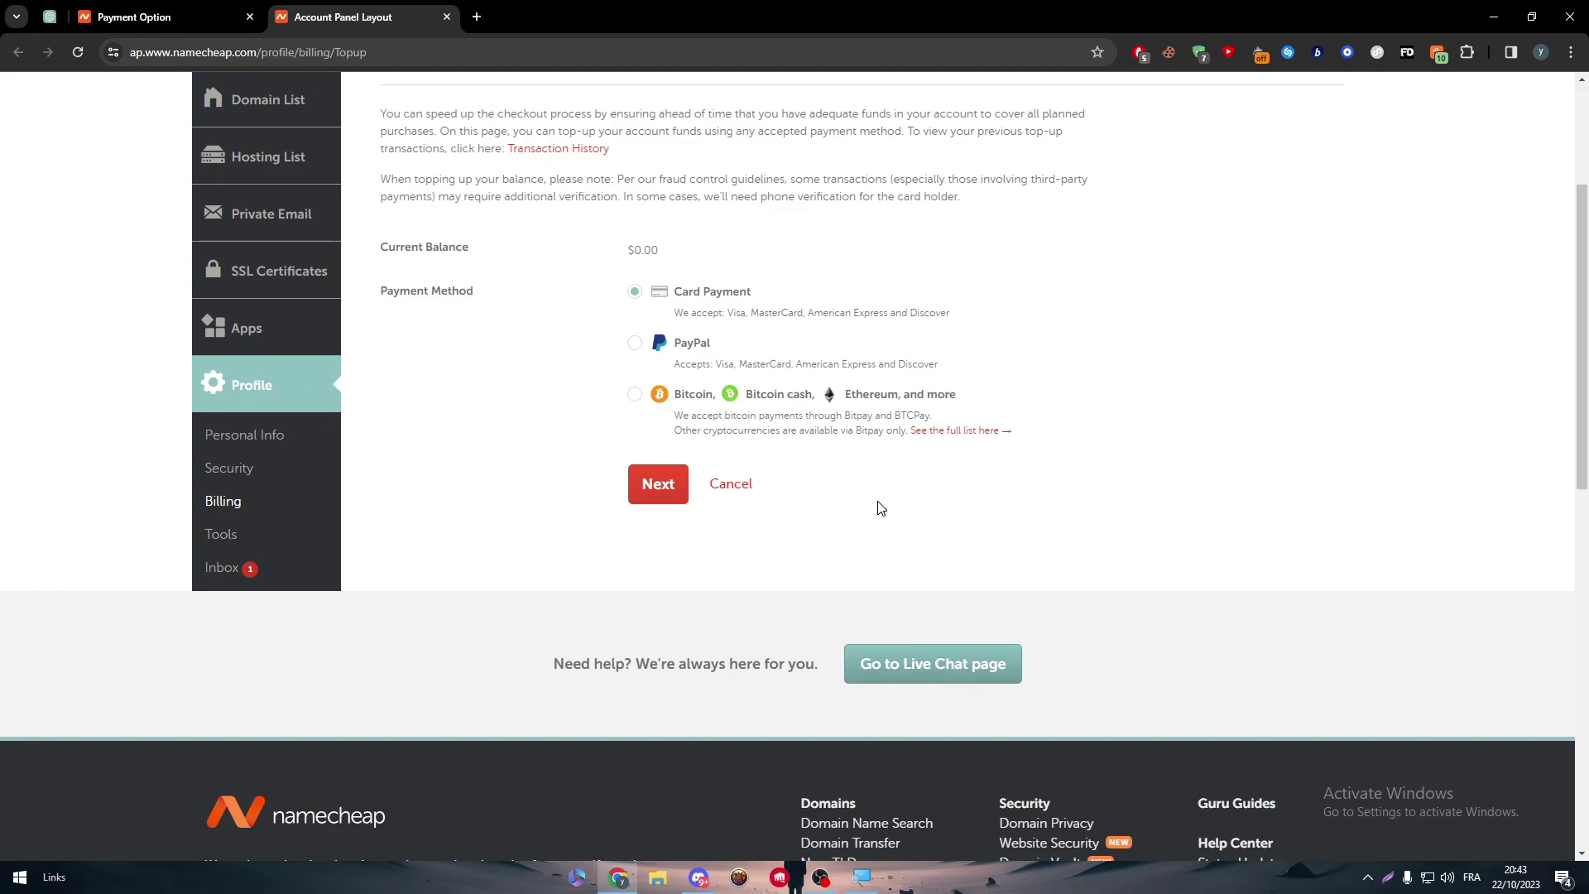
{"action": "left_click", "coordinate": [170, 15]}
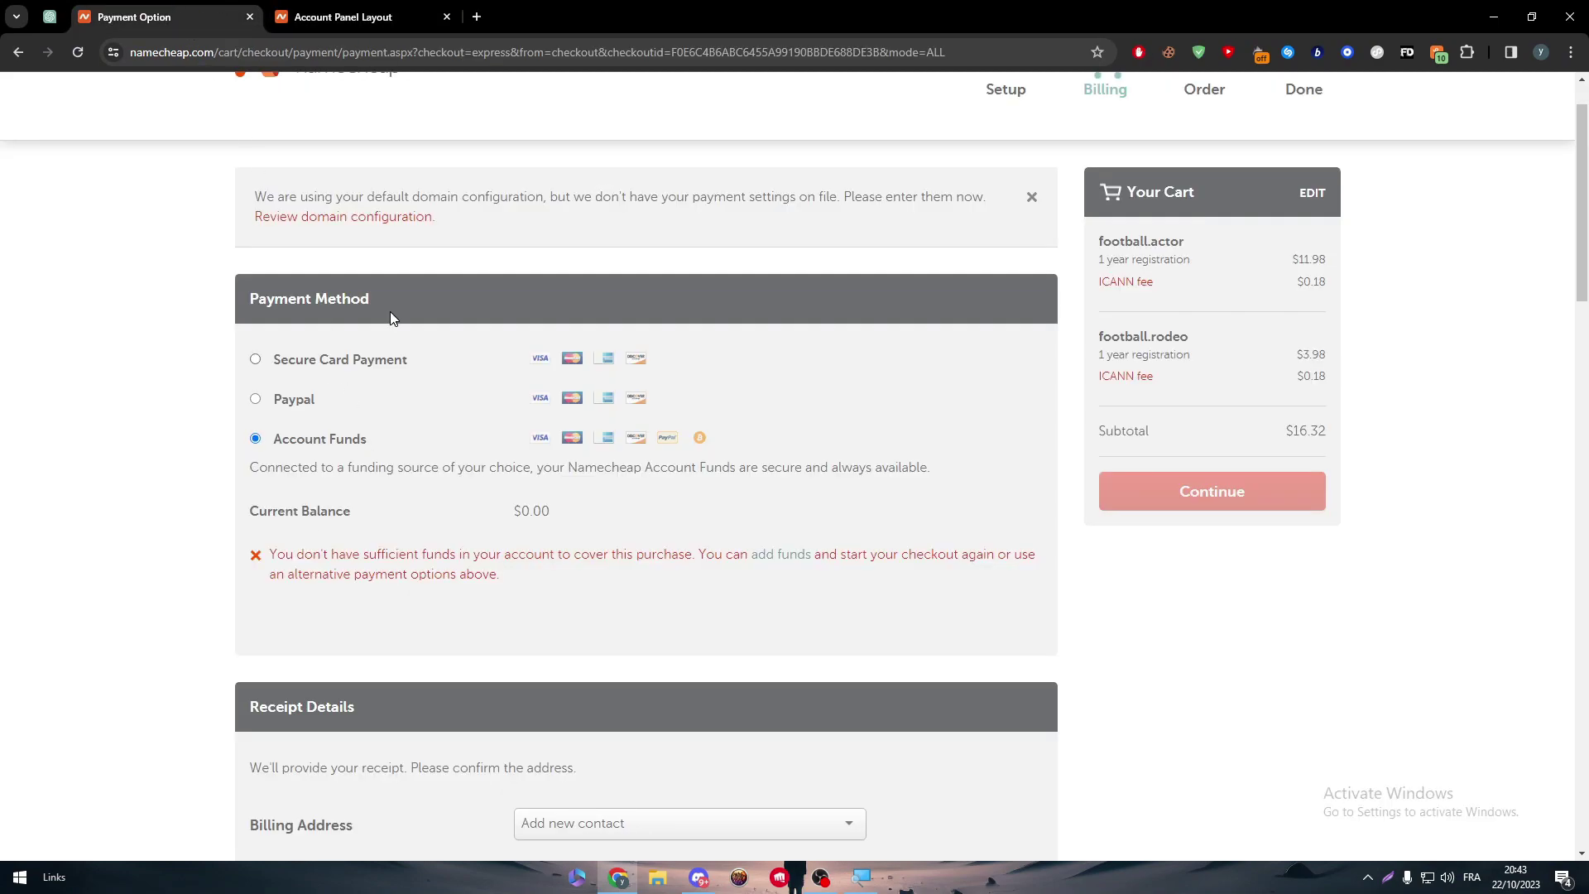
{"action": "scroll", "coordinate": [1300, 232], "scroll_direction": "up", "scroll_amount": 1}
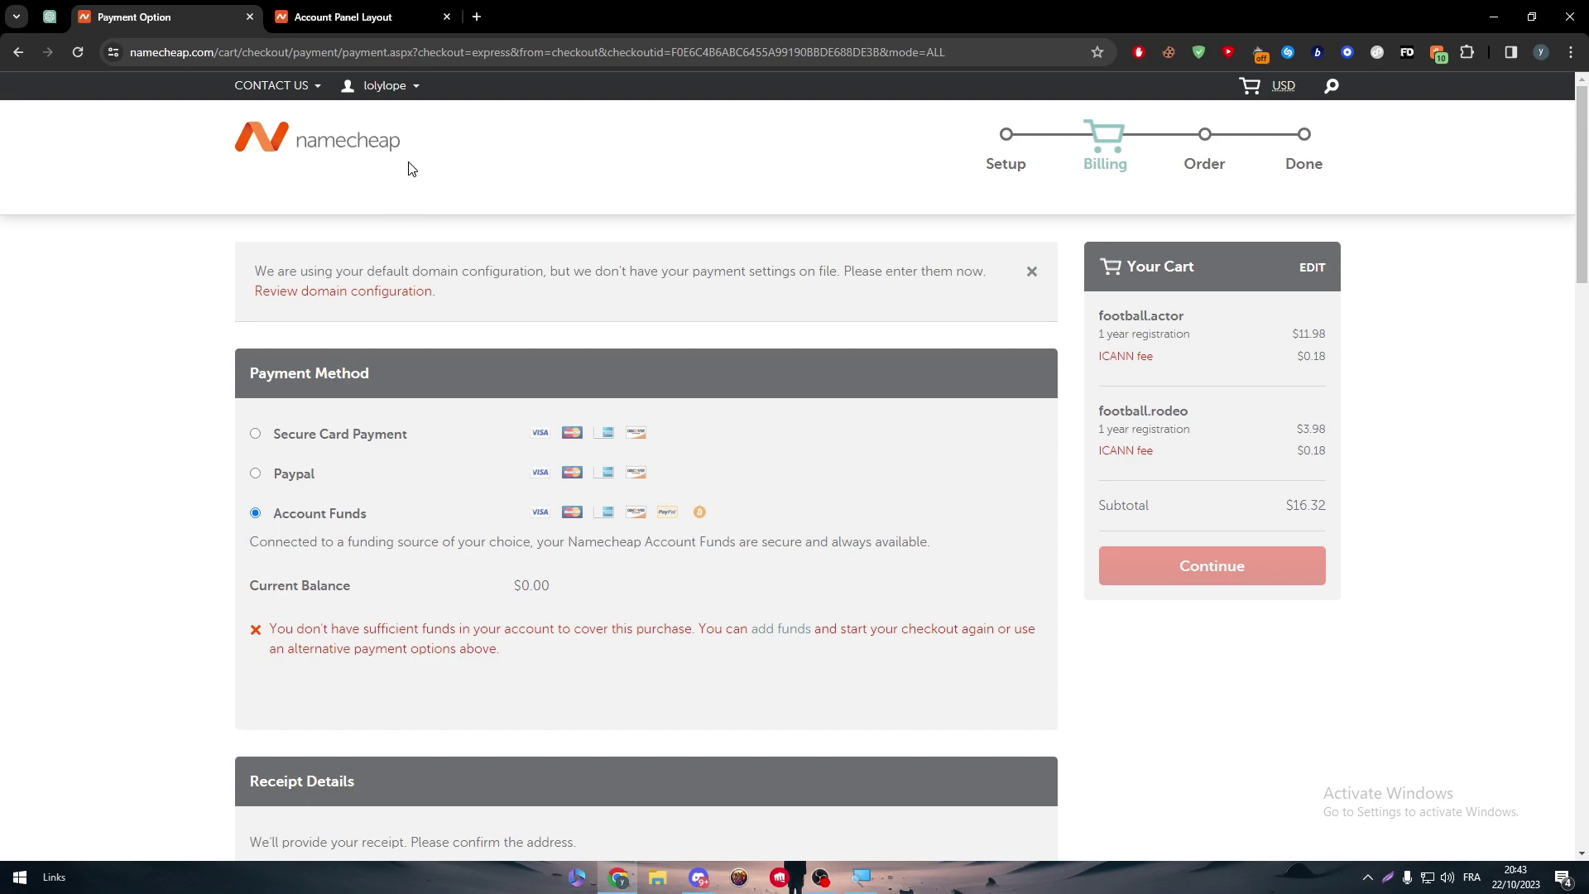
{"action": "left_click", "coordinate": [410, 101]}
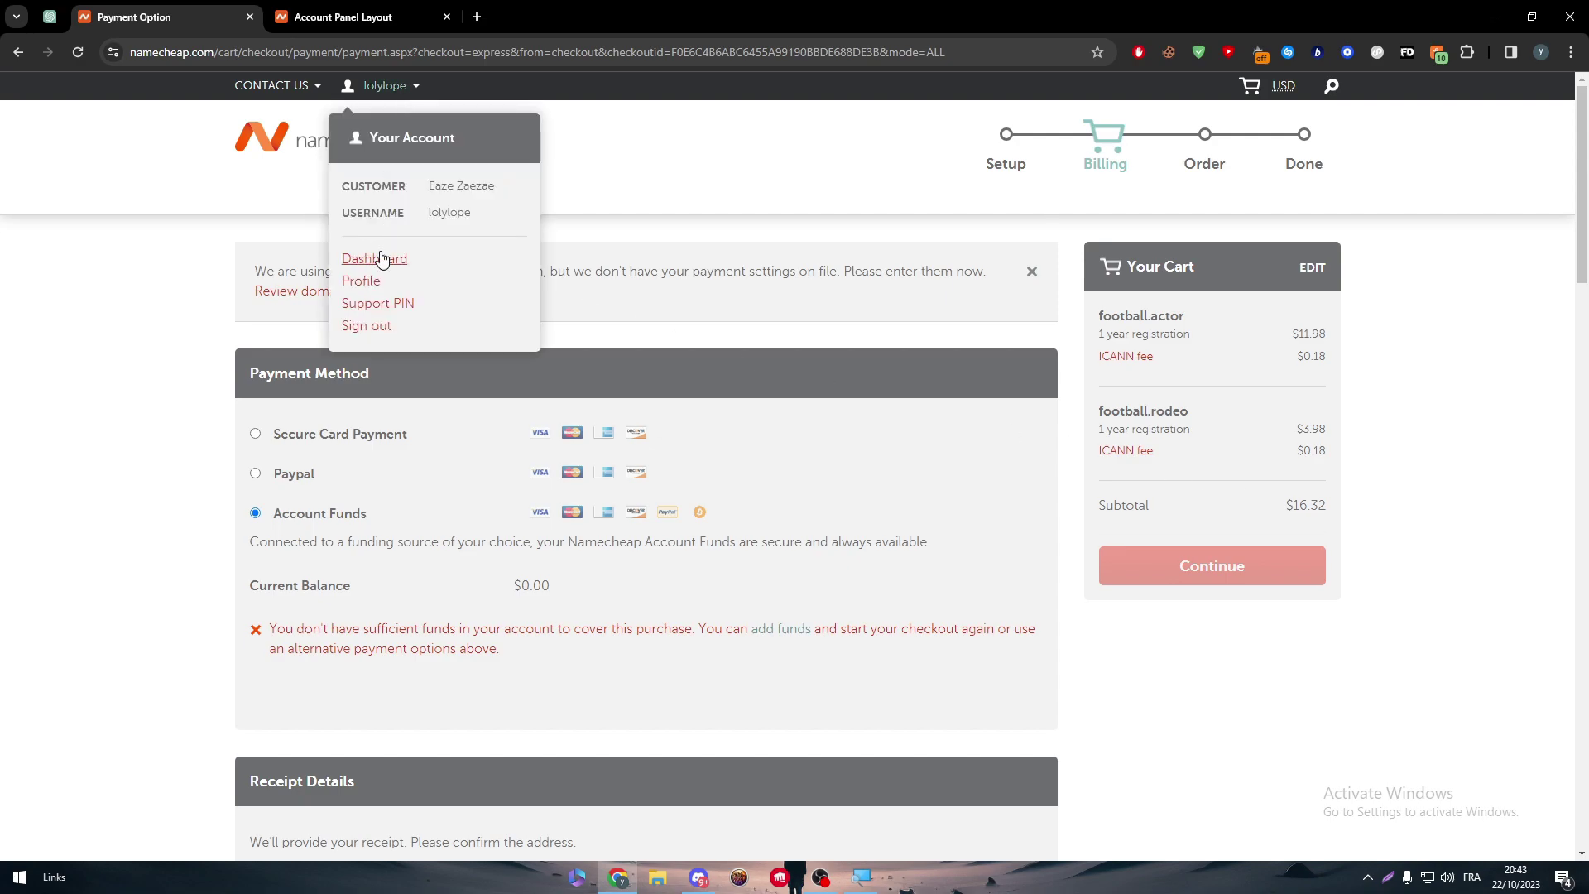
{"action": "left_click", "coordinate": [382, 259]}
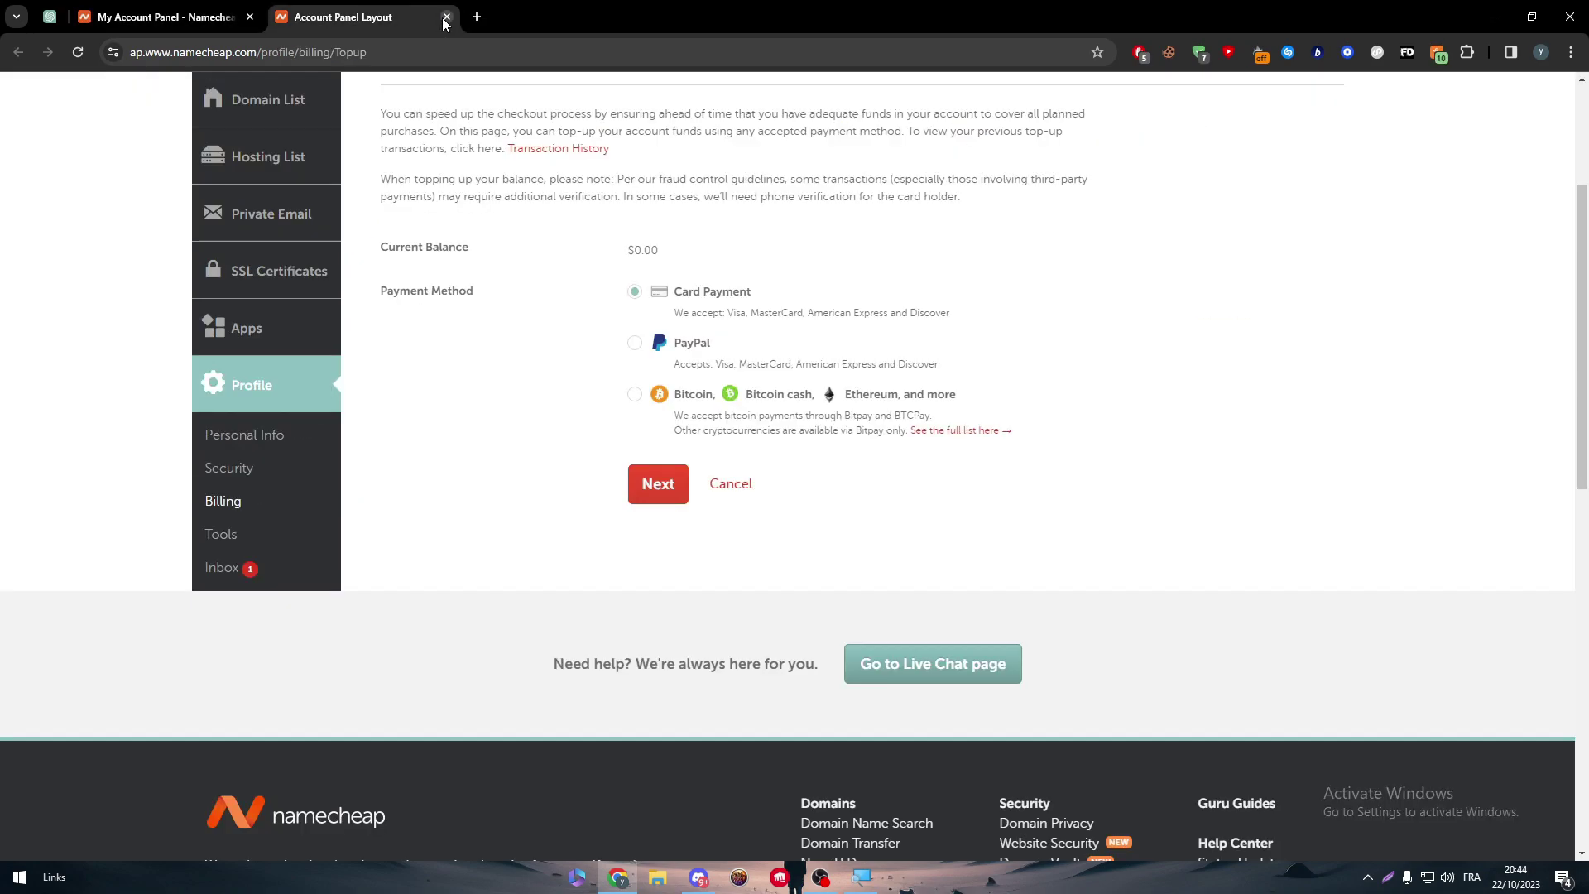
{"action": "left_click", "coordinate": [446, 17]}
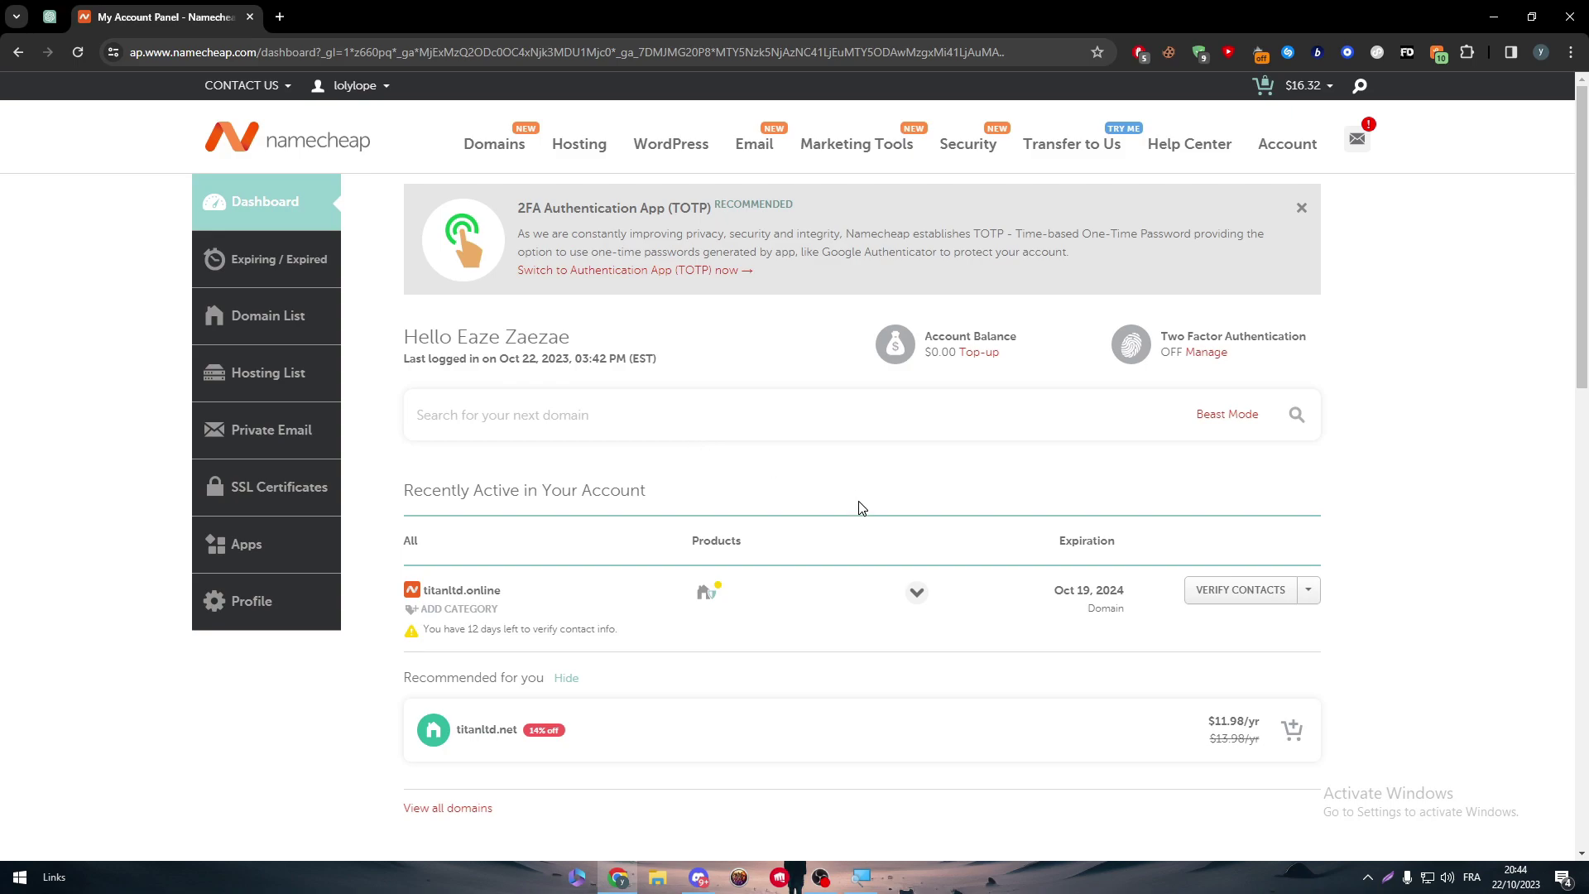
Load shopify.com in a new tab, log in with the existing account, and start Create store.
{"action": "left_click", "coordinate": [280, 17]}
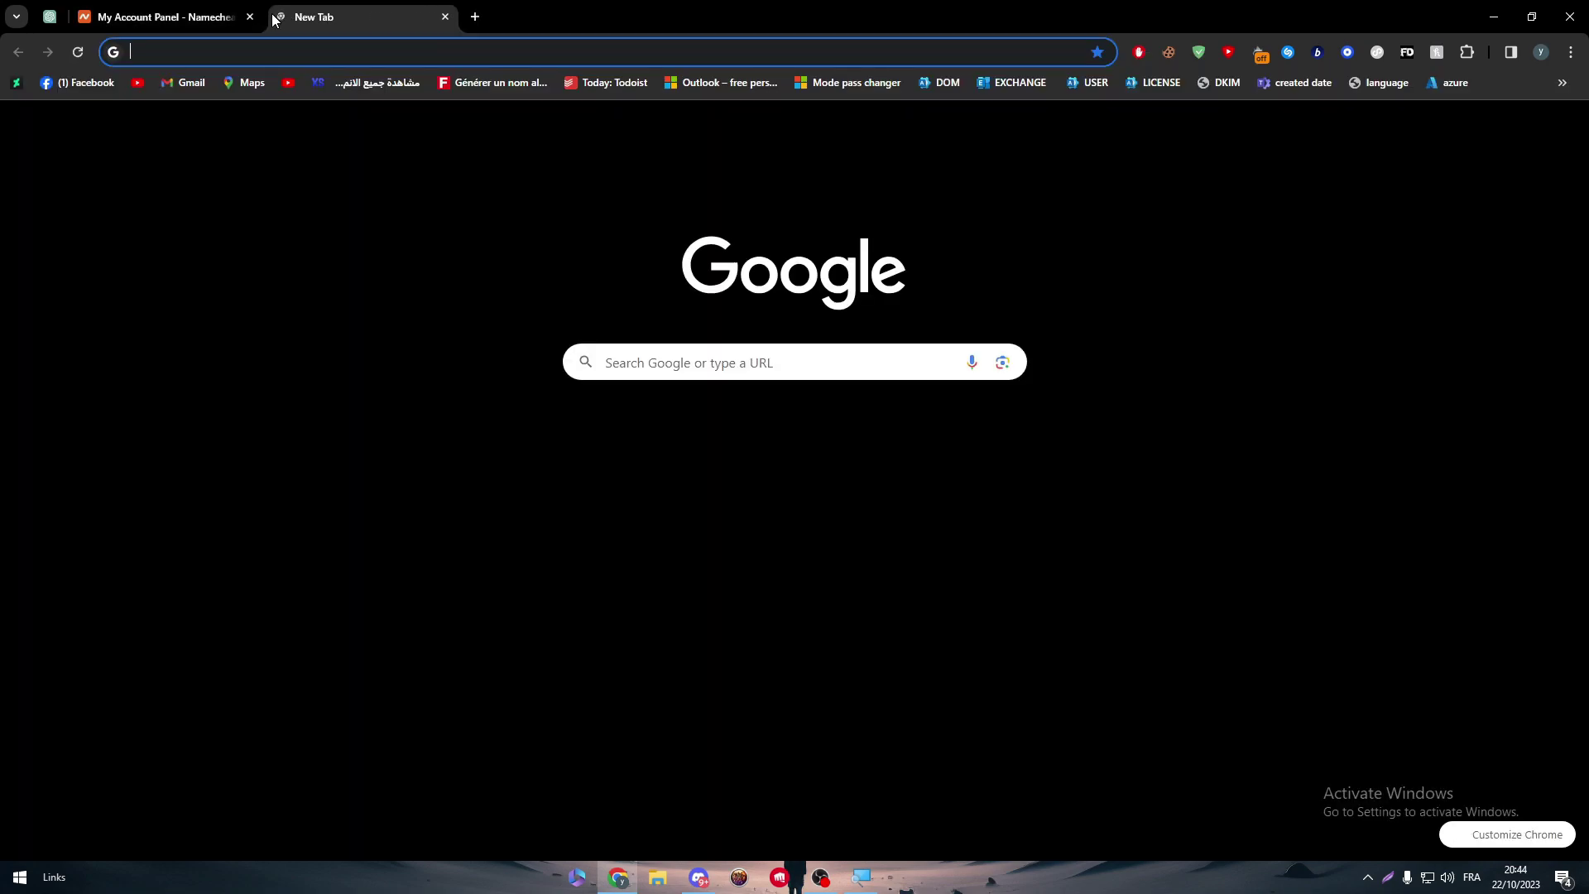
{"action": "type", "text": "shop"}
{"action": "key", "text": "Return"}
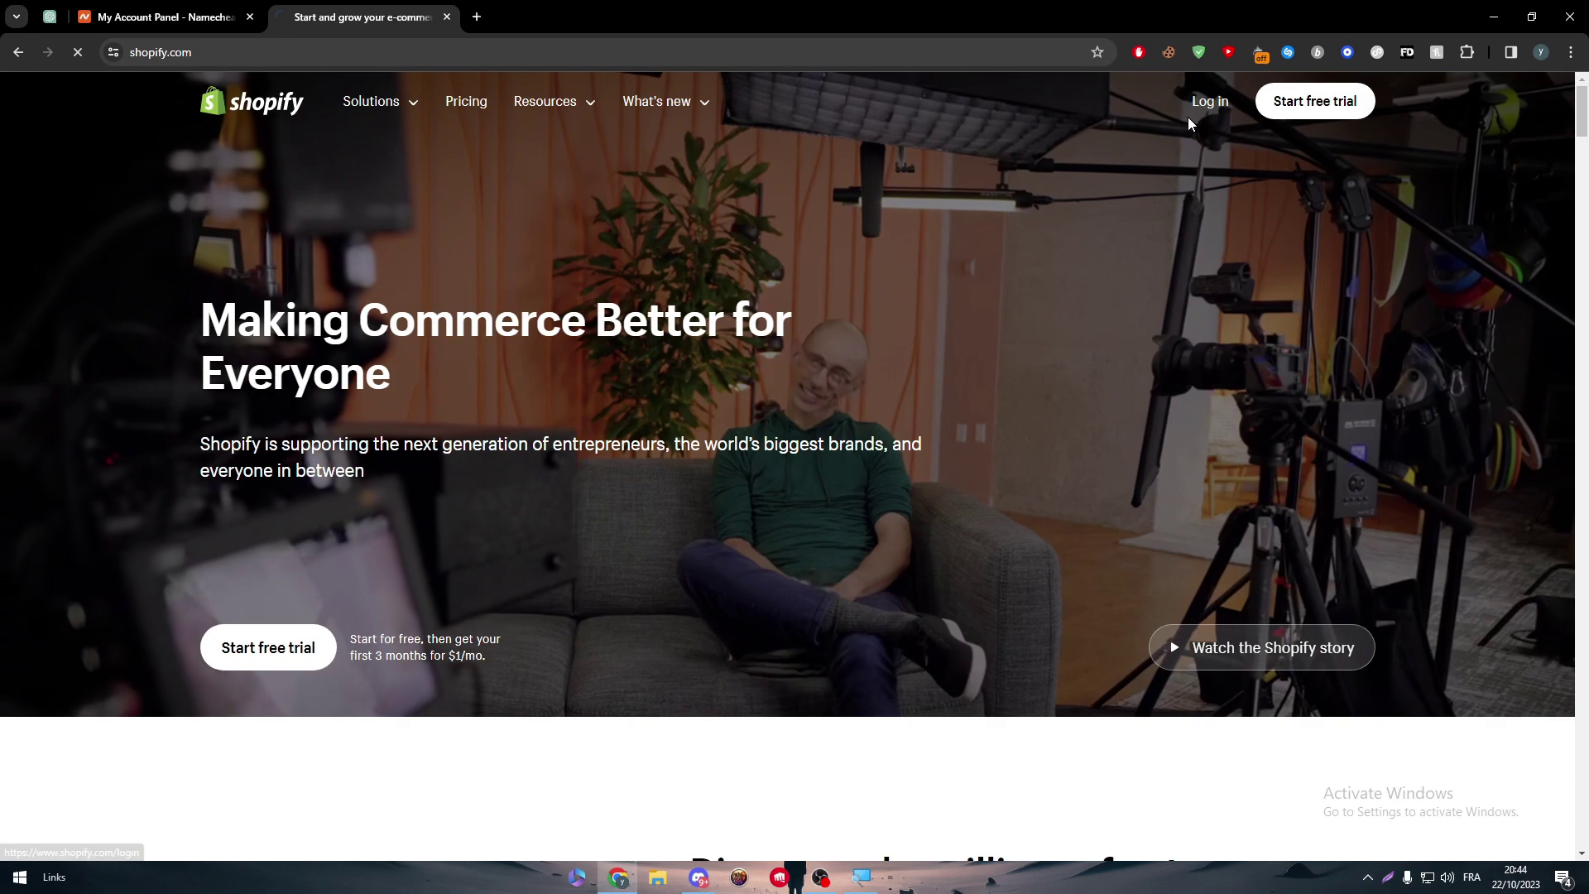
{"action": "left_click", "coordinate": [1192, 113]}
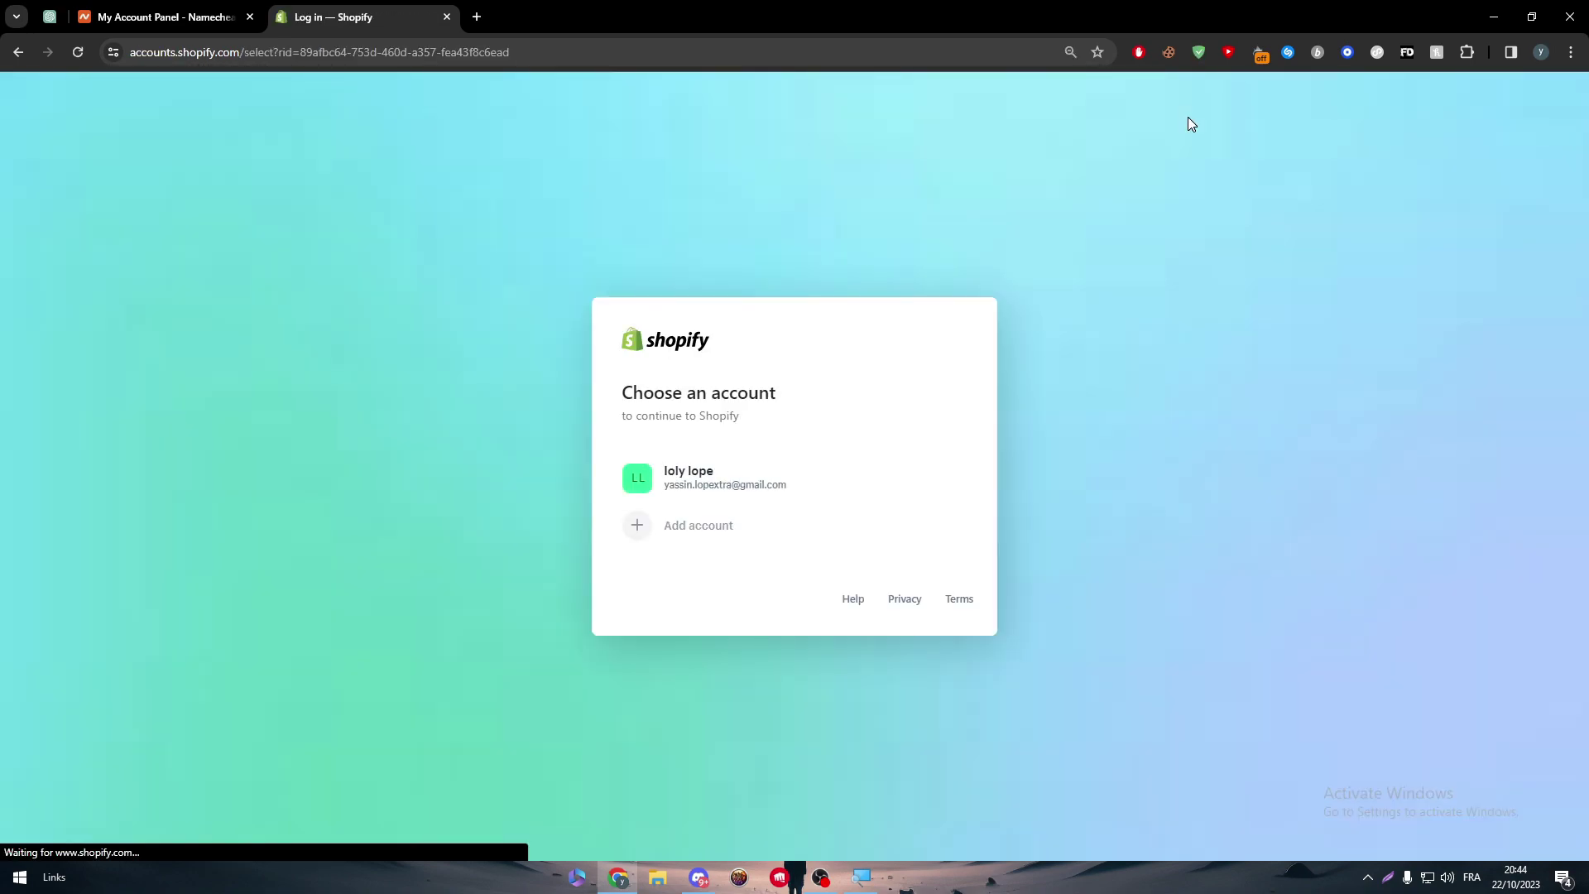
{"action": "left_click", "coordinate": [810, 468]}
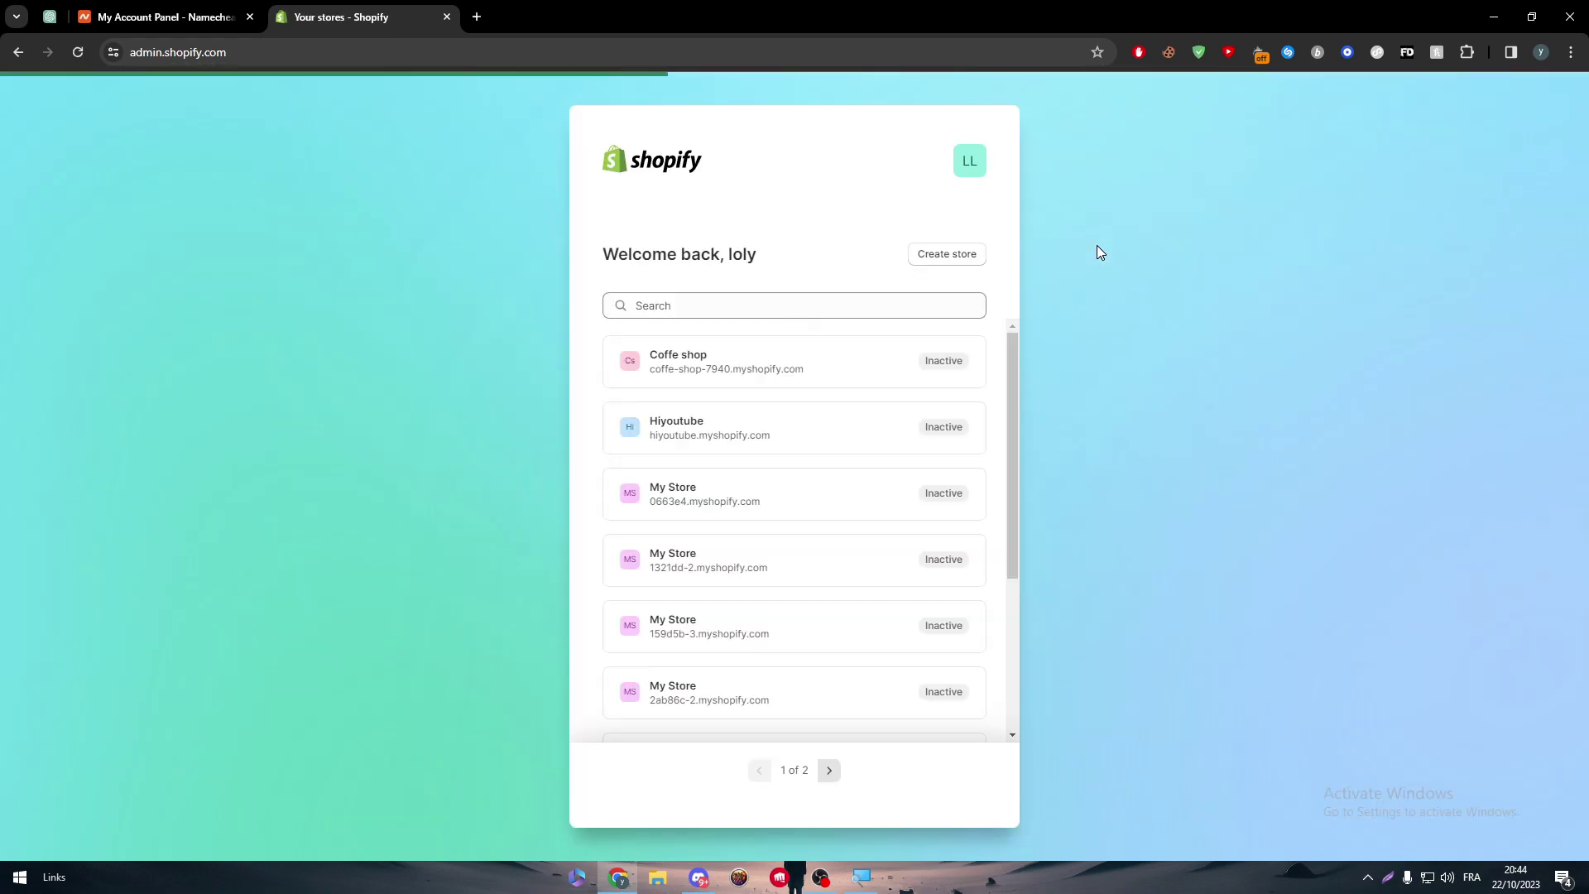
{"action": "left_click", "coordinate": [942, 255]}
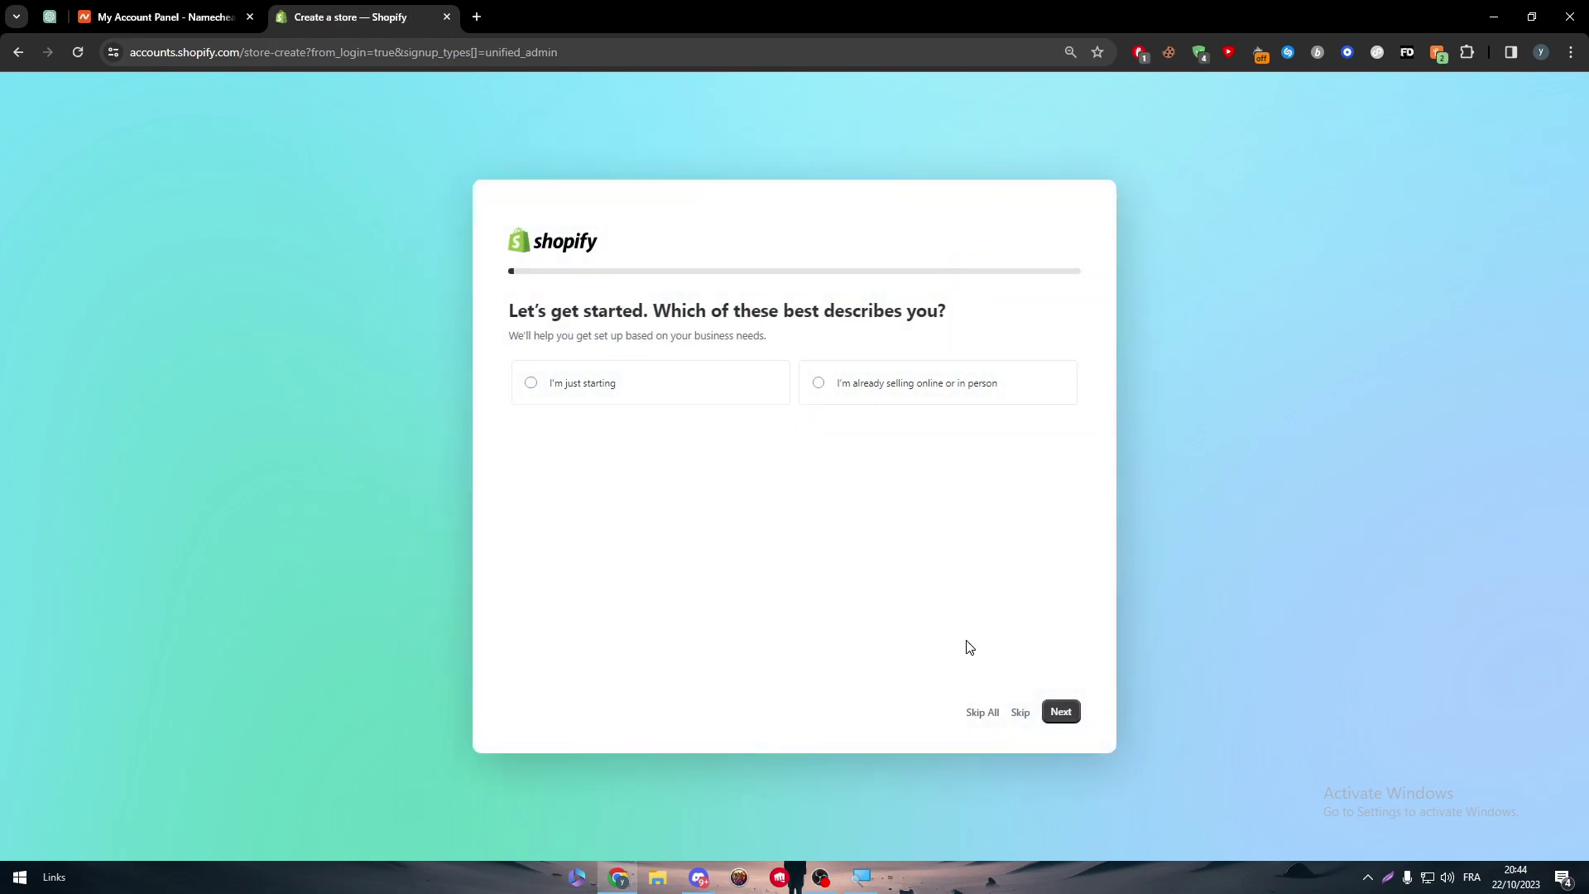
Skip the intro questions, keep Morocco as the business location, and create the store under the existing account.
{"action": "left_click", "coordinate": [979, 711]}
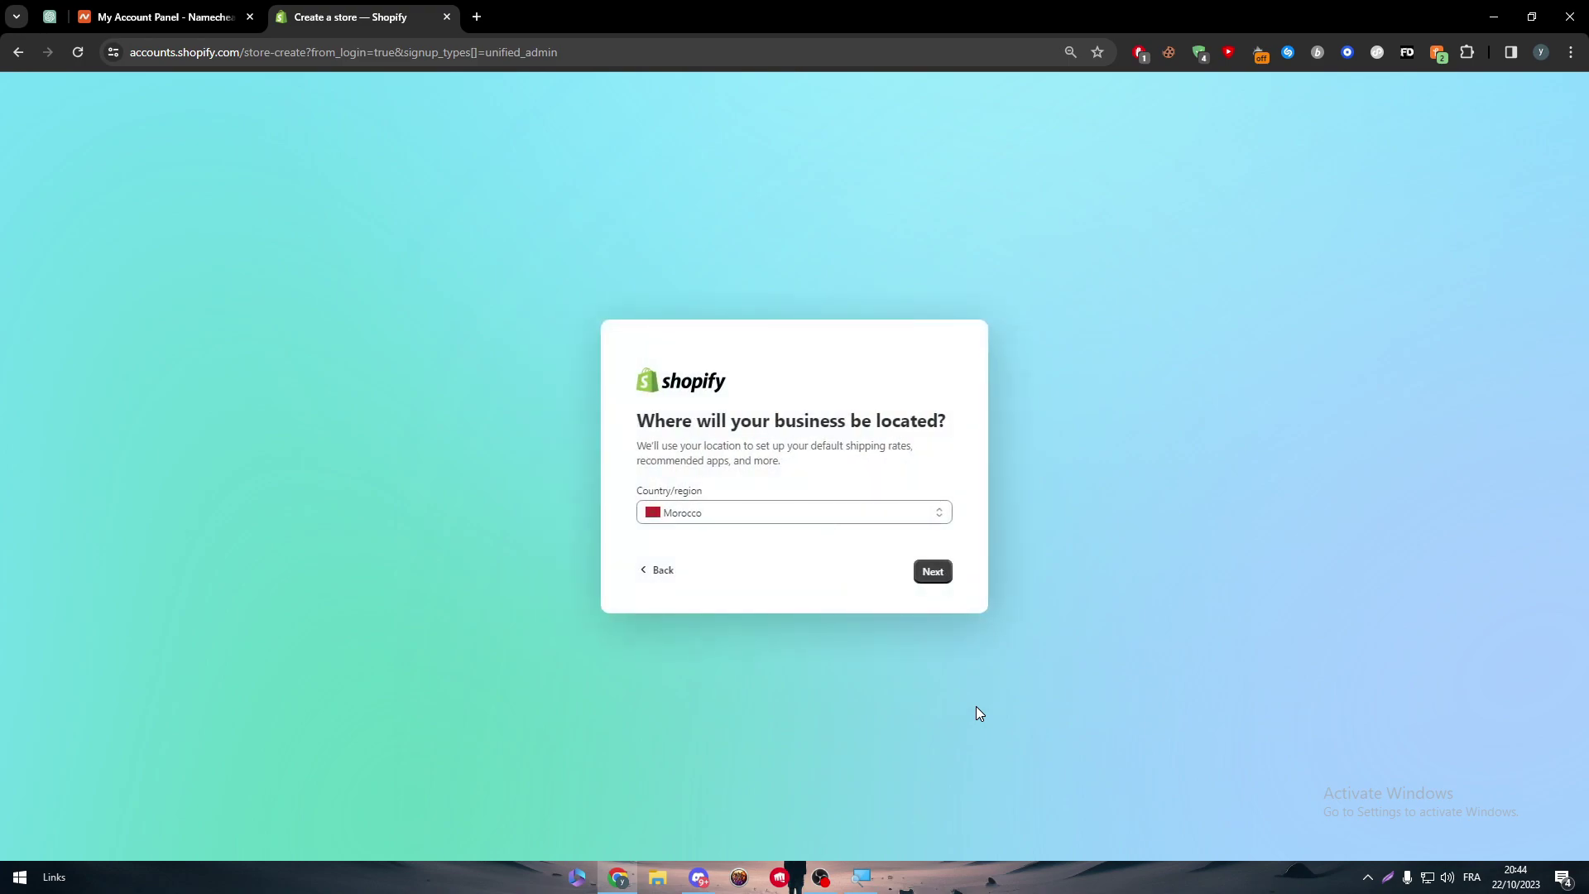
{"action": "left_click", "coordinate": [927, 575]}
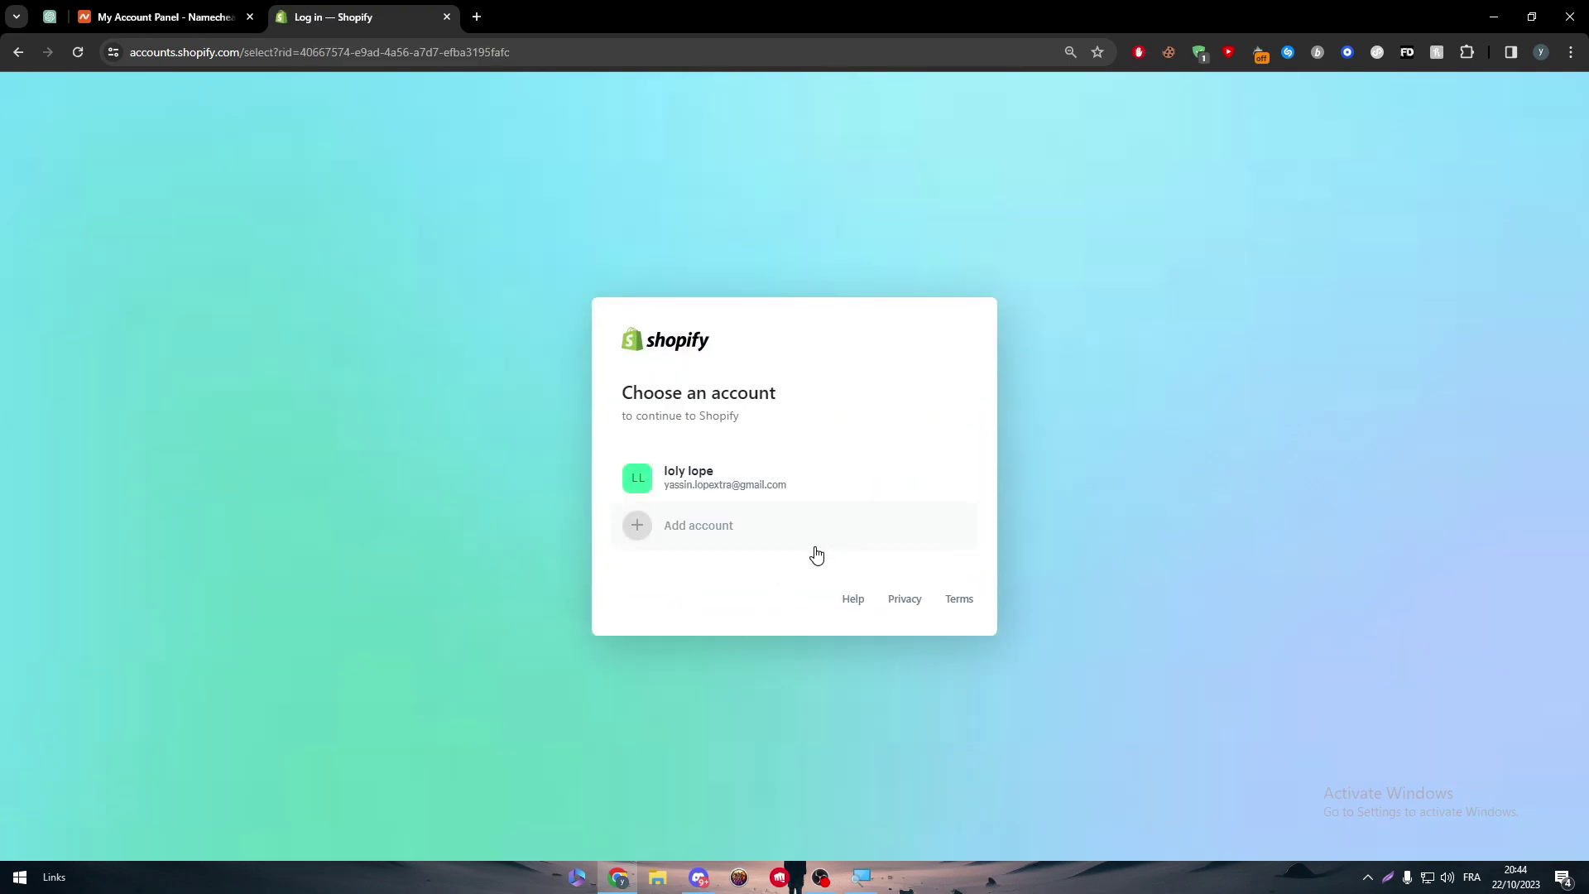
{"action": "left_click", "coordinate": [853, 493]}
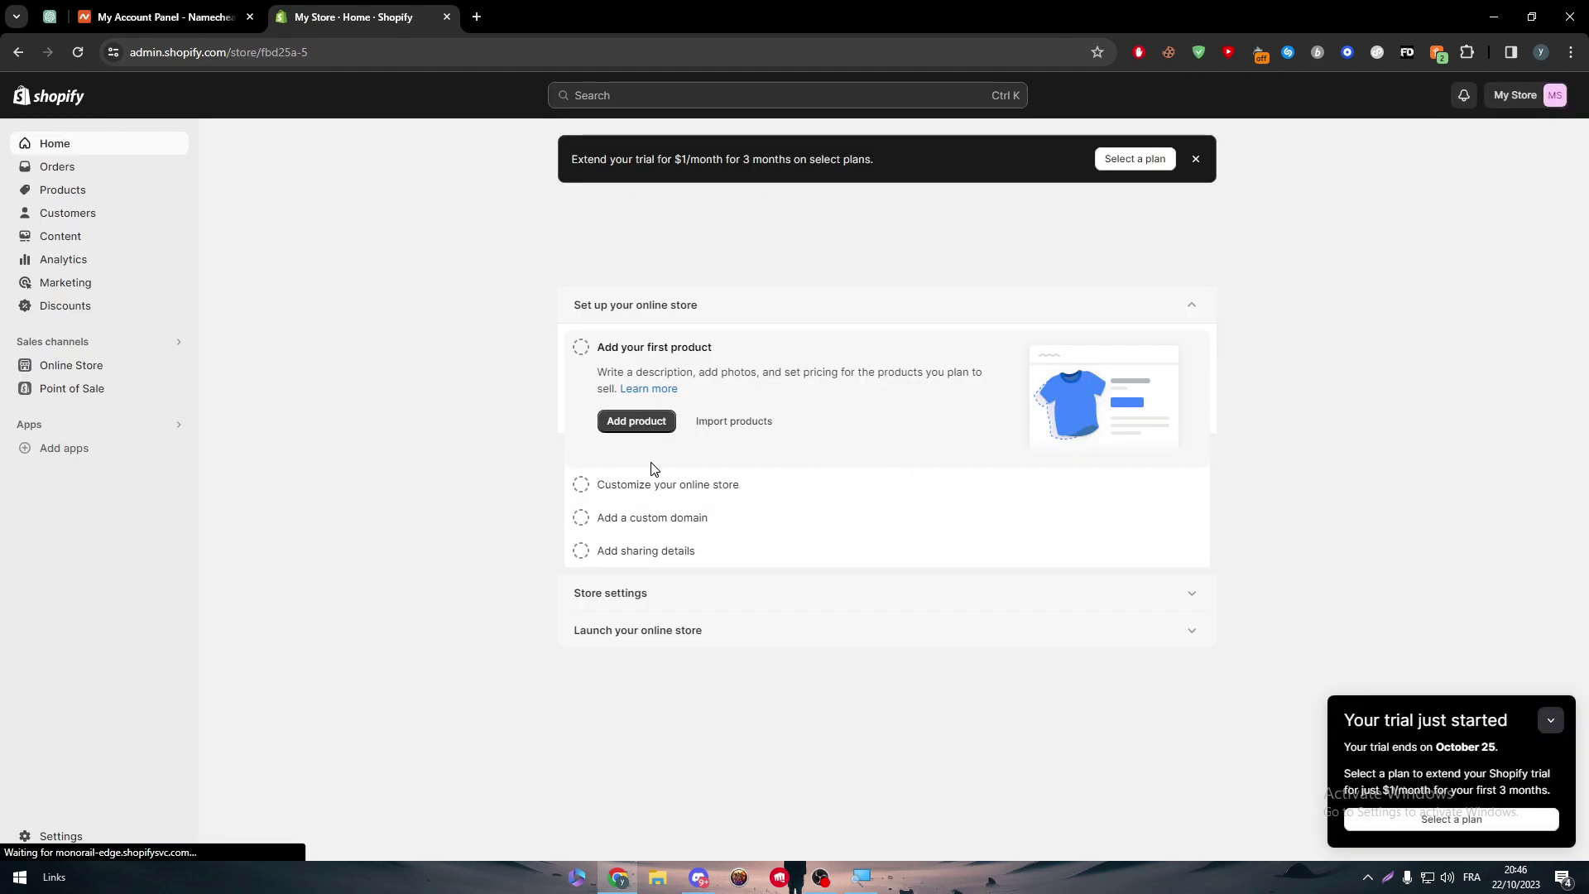
Choose Connect existing domain and submit titanltd.online, copied from the Namecheap dashboard.
{"action": "left_click", "coordinate": [726, 530]}
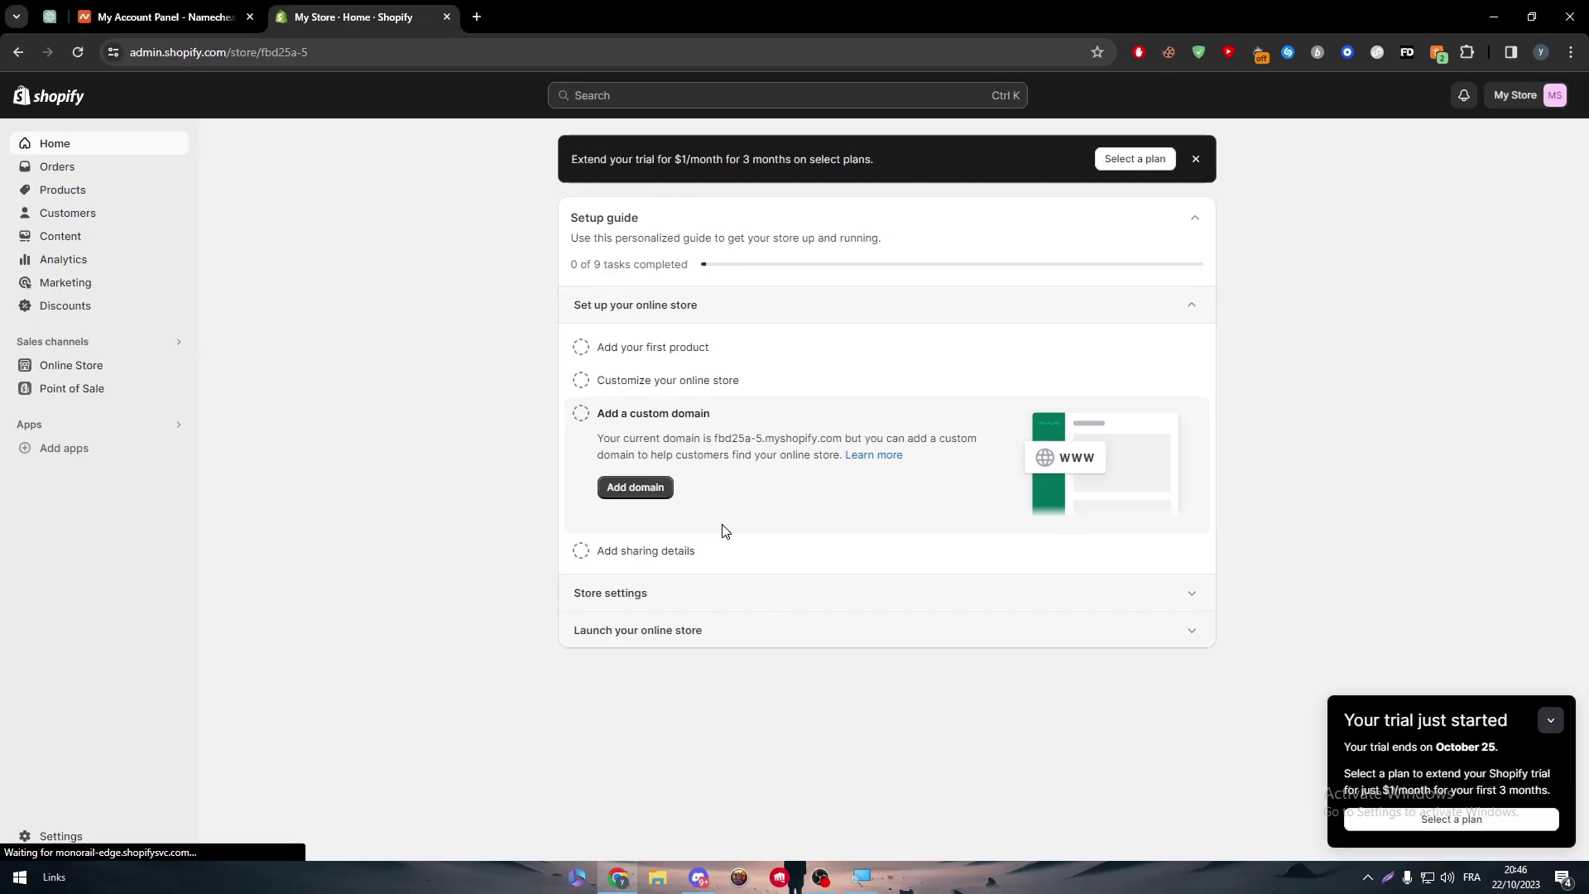
{"action": "left_click", "coordinate": [633, 520]}
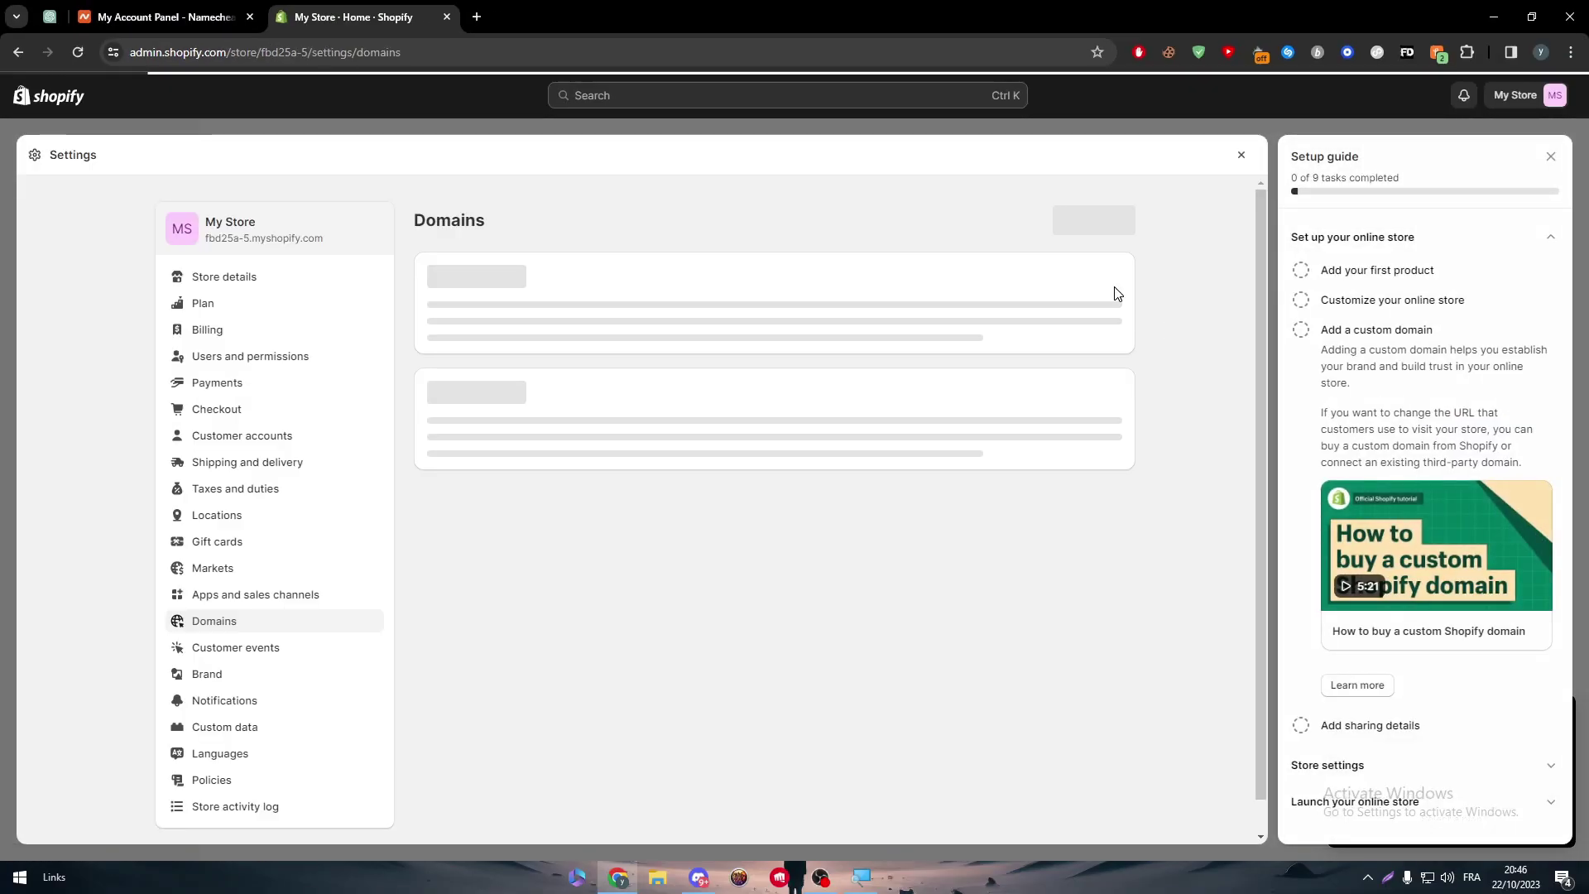
{"action": "left_click", "coordinate": [671, 347]}
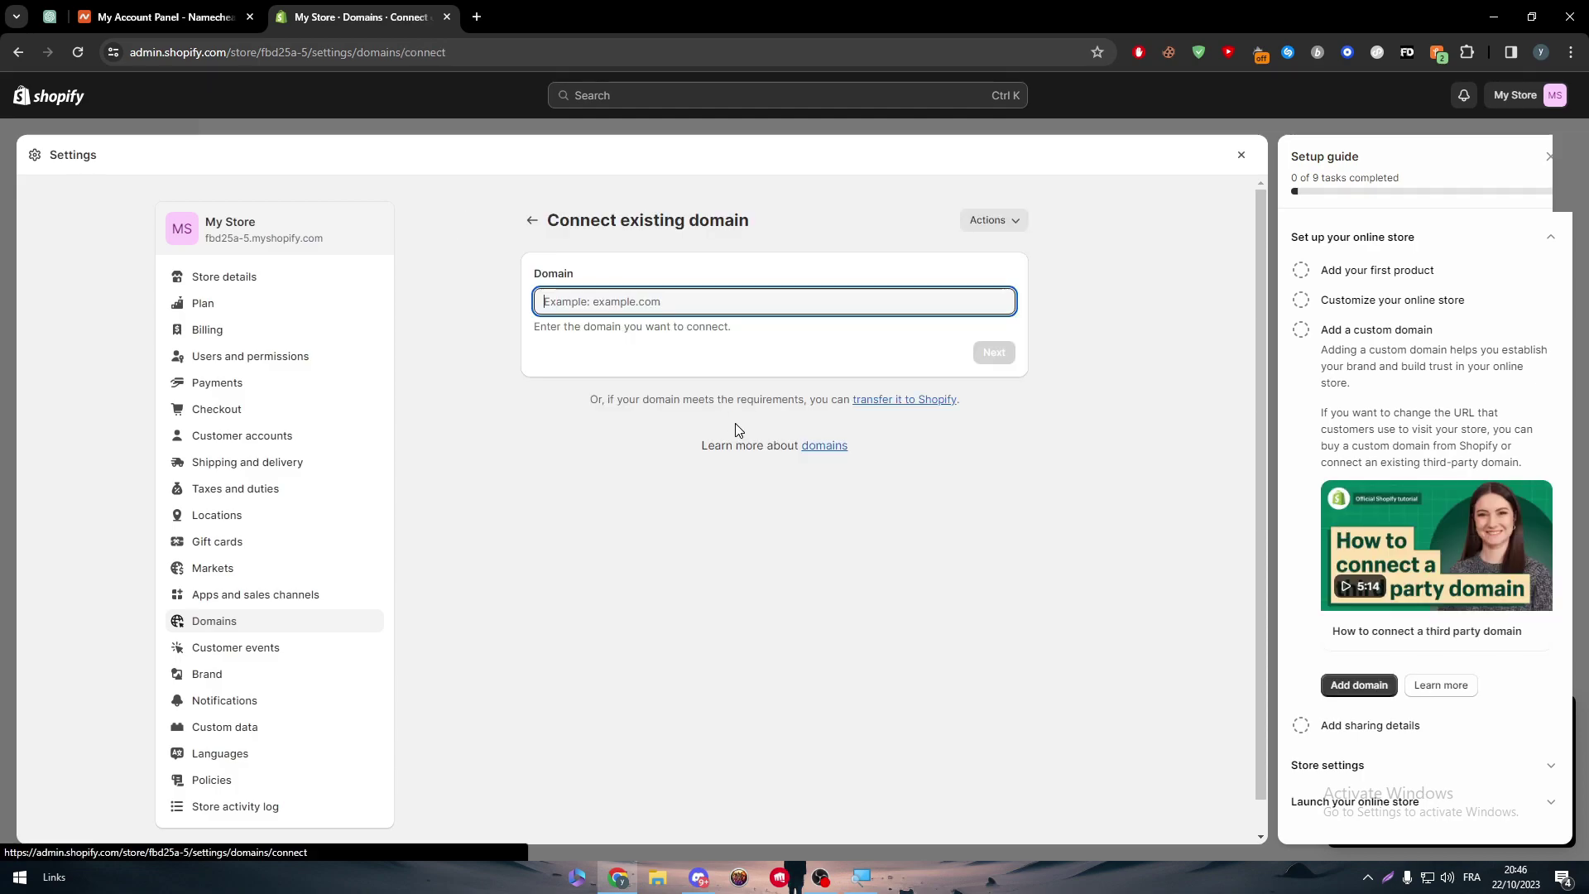
{"action": "key", "text": "ctrl+shift+Tab"}
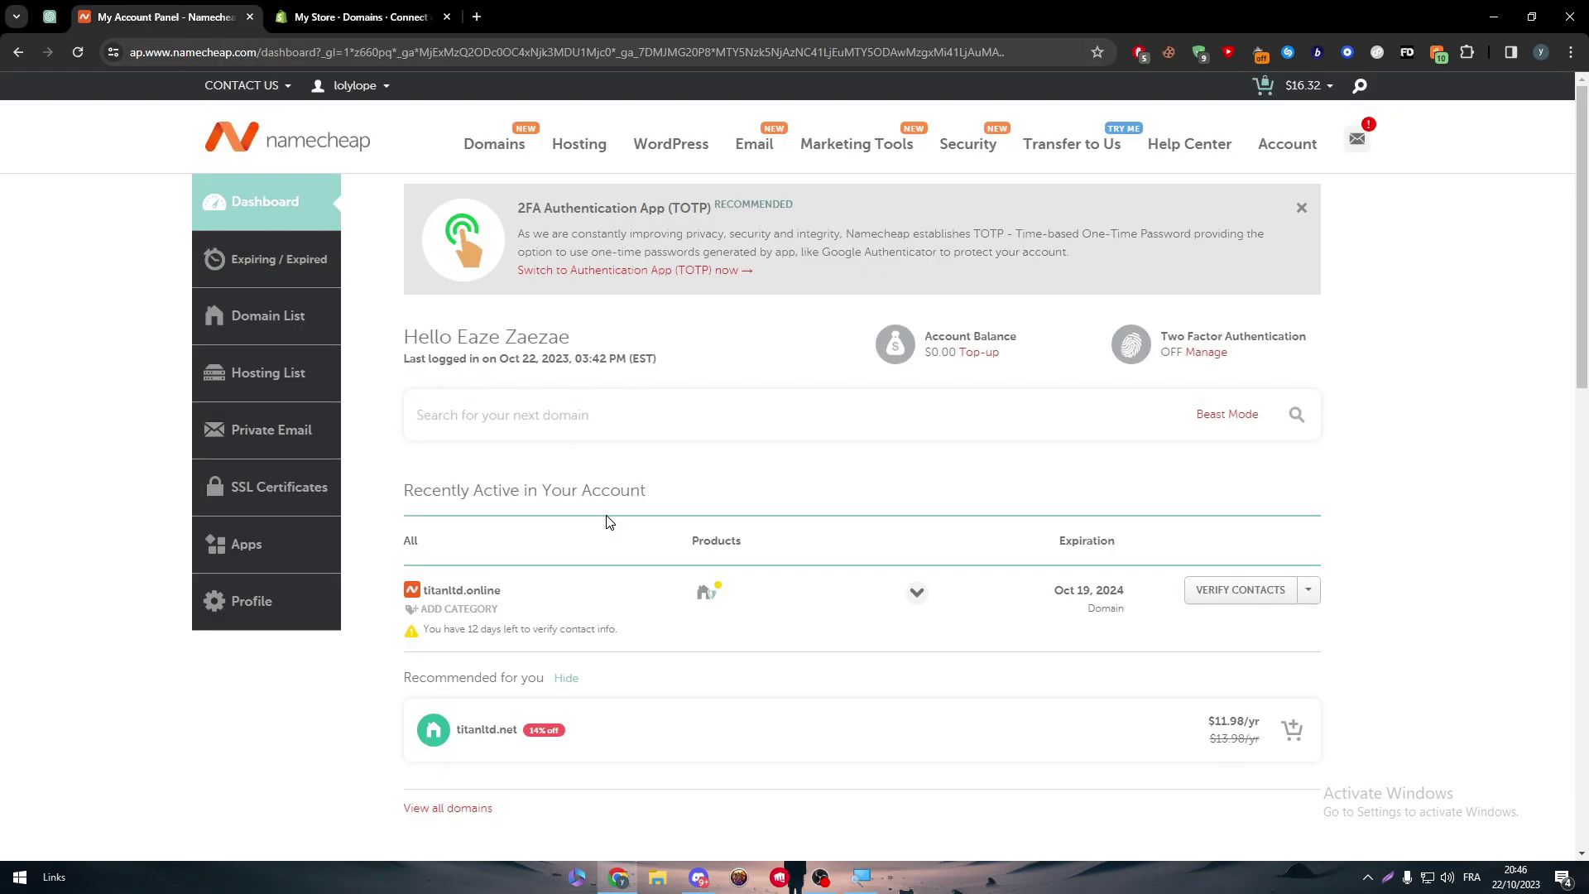
{"action": "left_click_drag", "start_coordinate": [500, 590], "coordinate": [423, 590]}
{"action": "key", "text": "ctrl+c"}
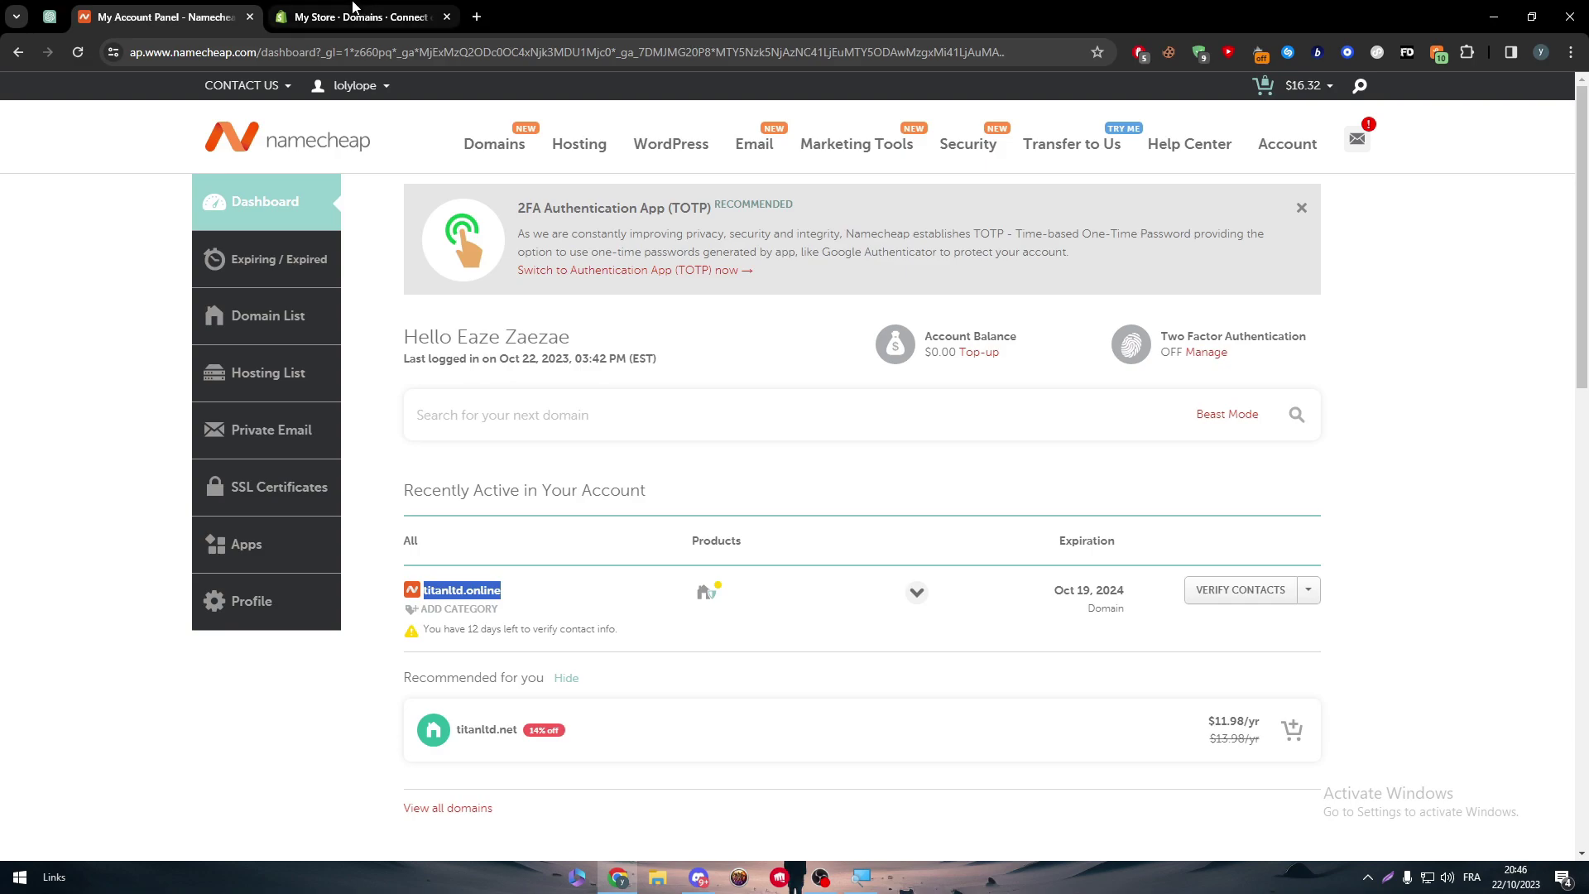
{"action": "key", "text": "ctrl+Tab"}
{"action": "key", "text": "ctrl+v"}
{"action": "left_click", "coordinate": [992, 352]}
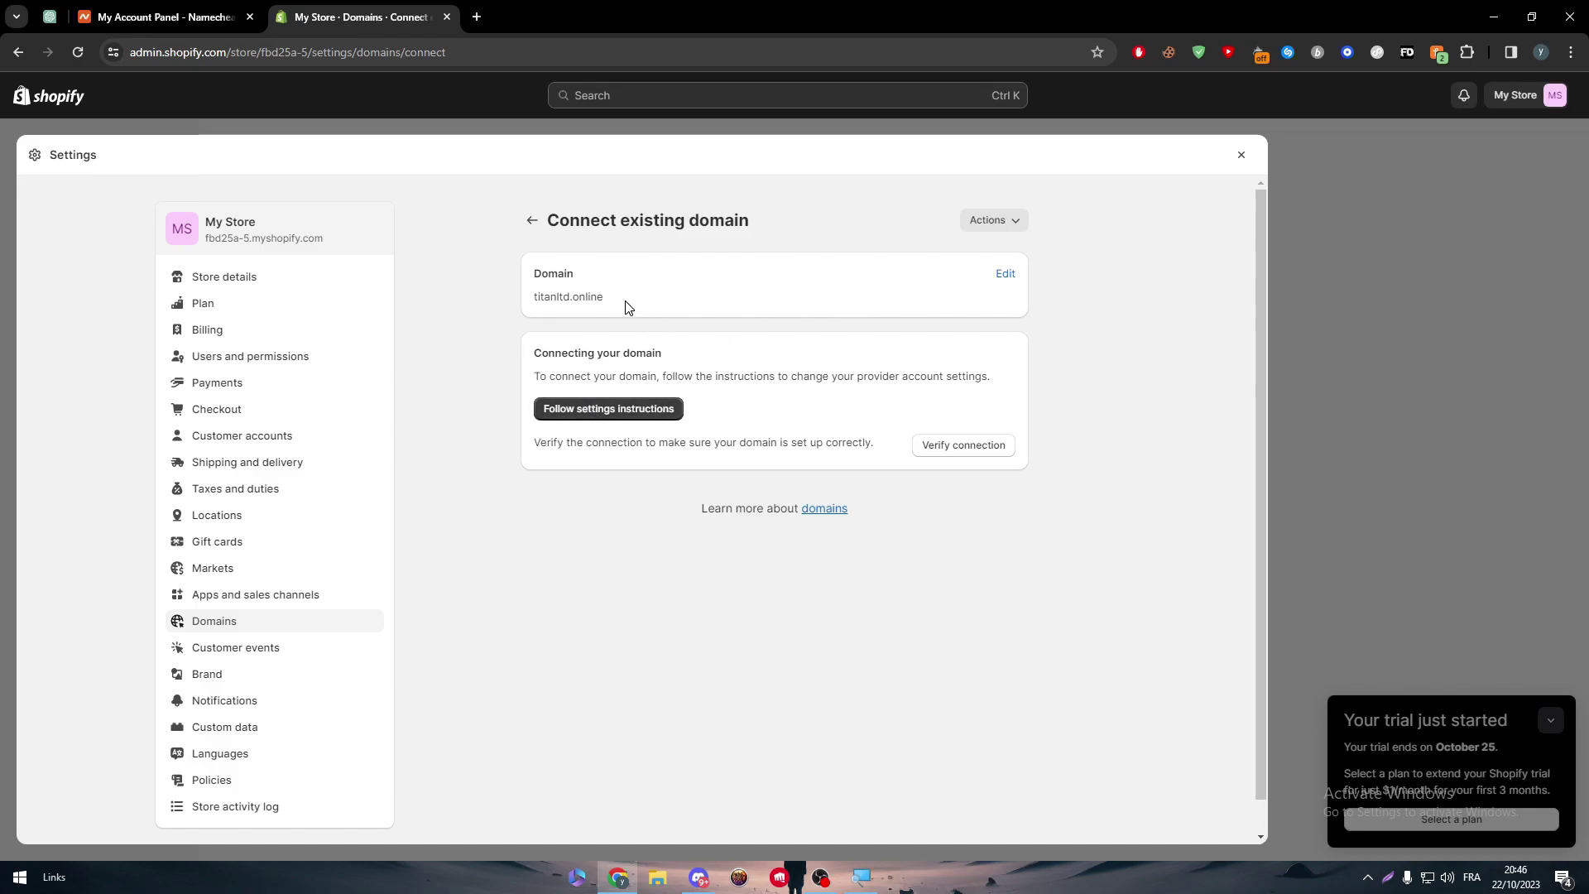
Open the Help Center instructions for connecting the domain.
{"action": "left_click_drag", "start_coordinate": [522, 355], "coordinate": [695, 372]}
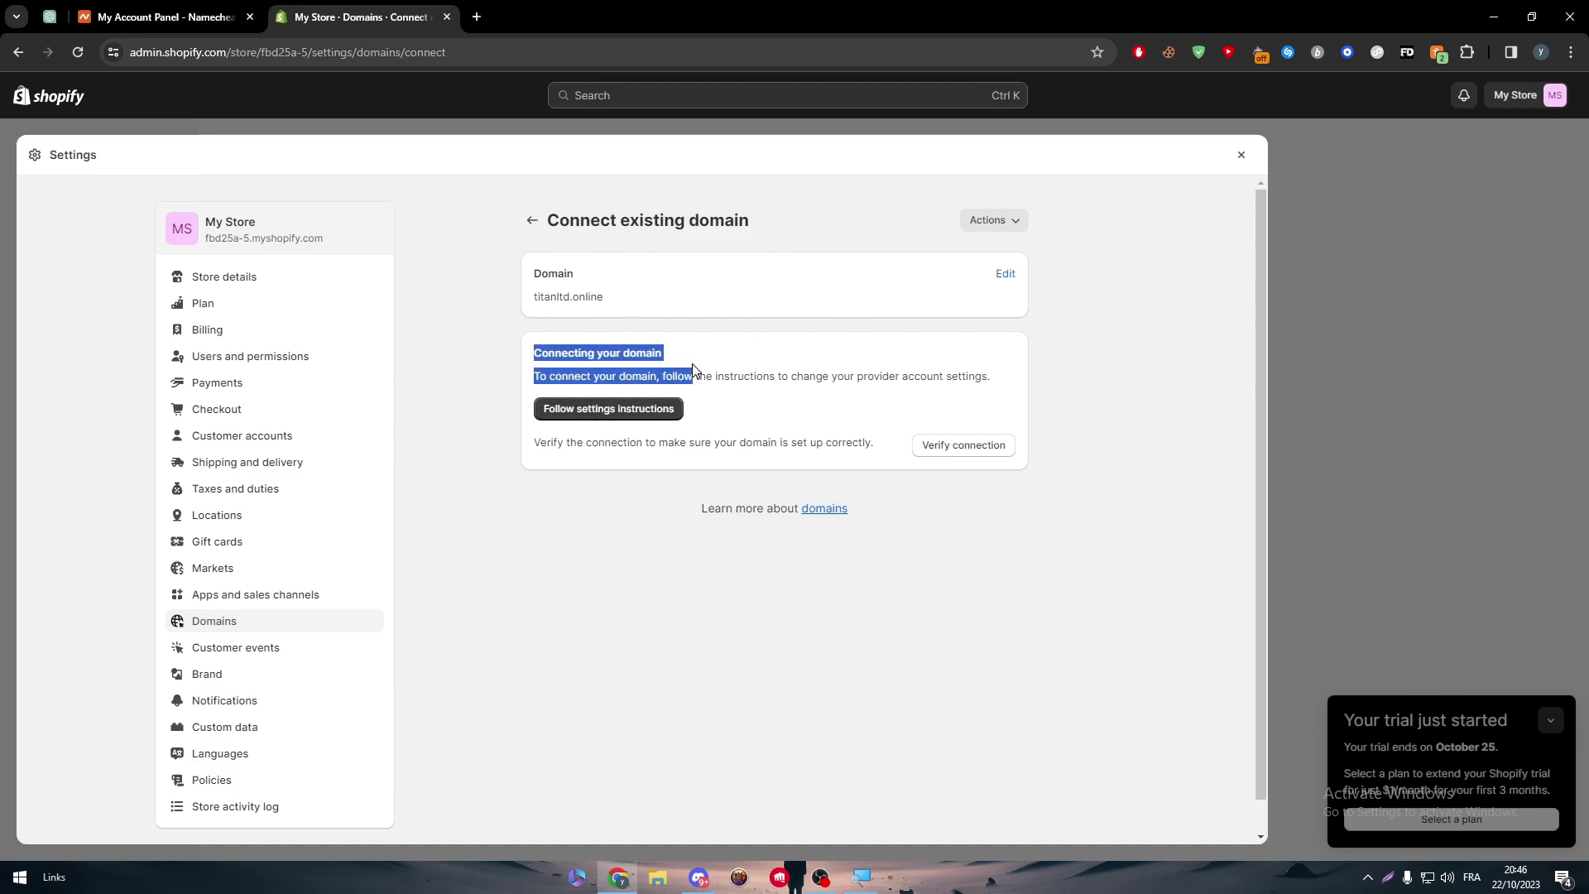
{"action": "left_click", "coordinate": [695, 374]}
{"action": "left_click", "coordinate": [608, 411]}
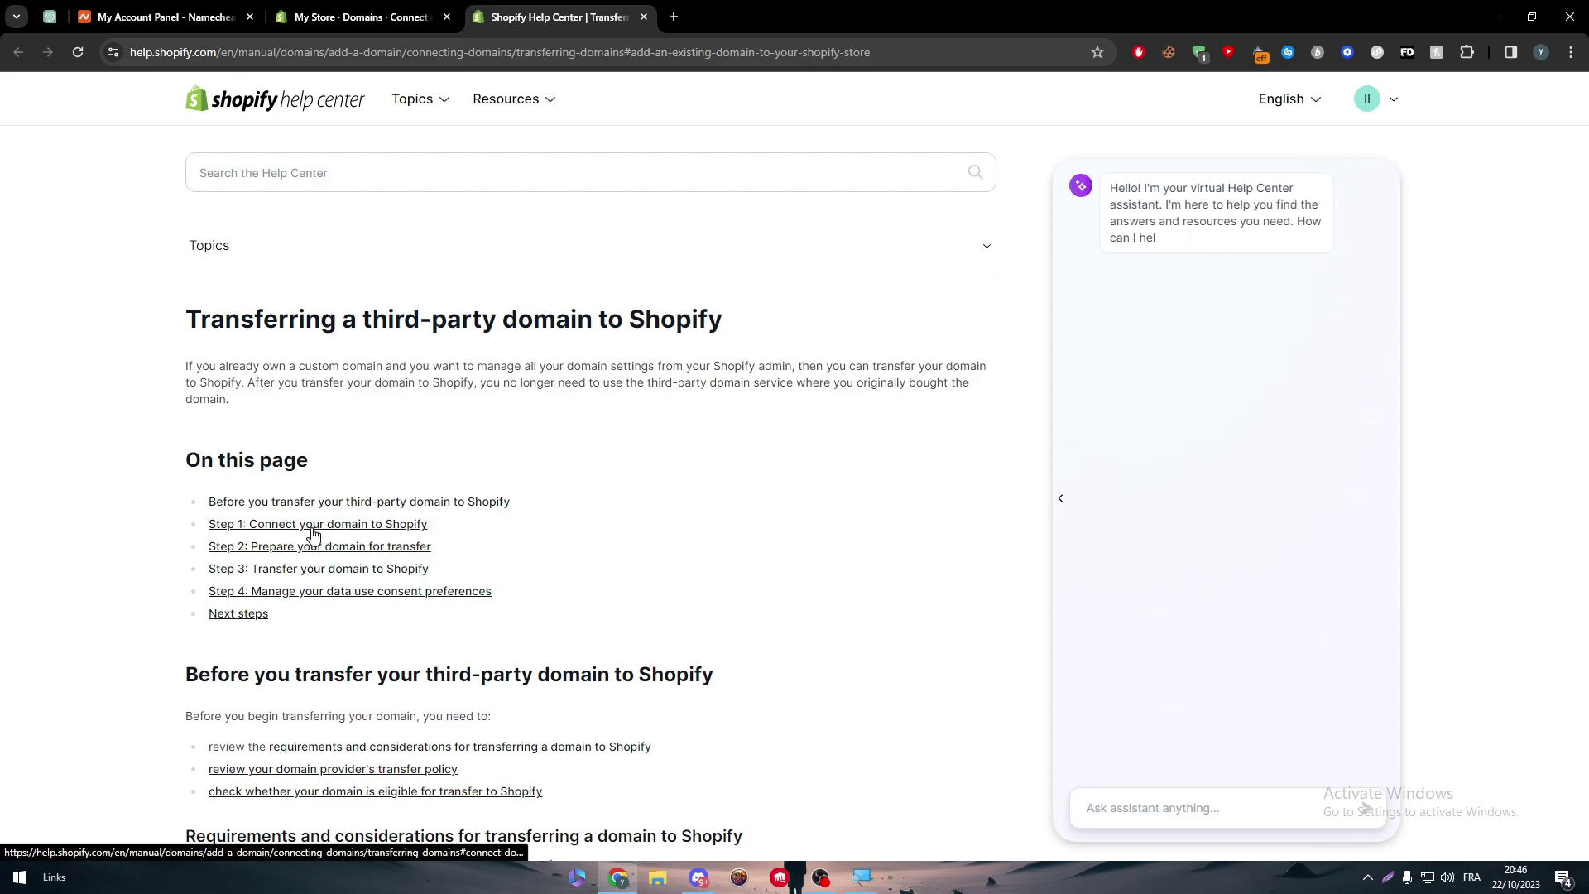
Read Step 1 and Step 2 of the transferring a third-party domain article.
{"action": "left_click", "coordinate": [396, 529]}
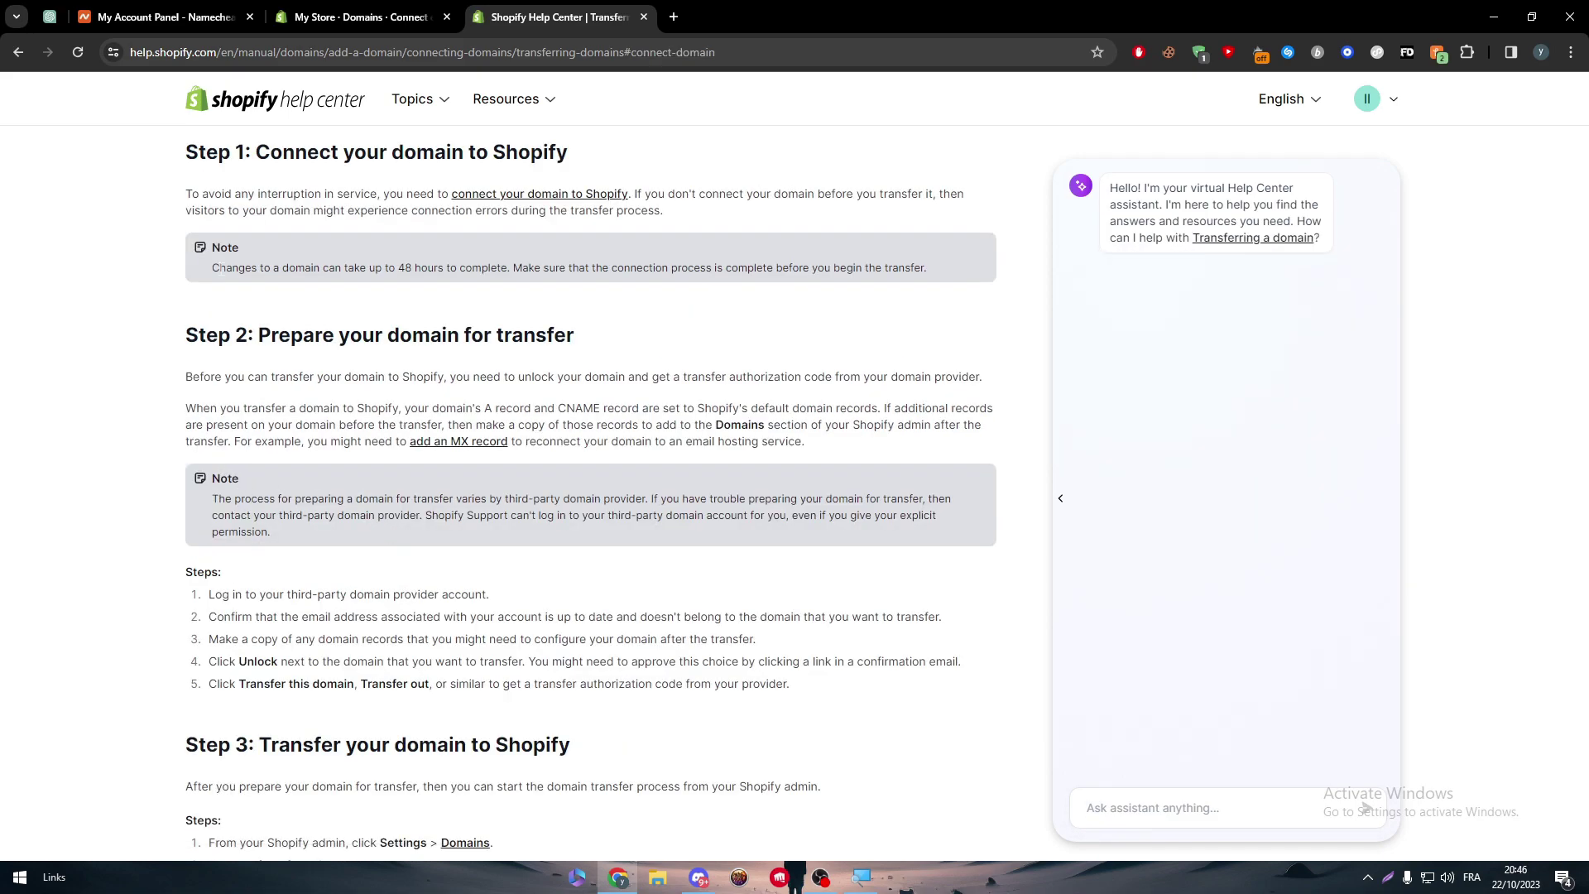
{"action": "left_click_drag", "start_coordinate": [281, 178], "coordinate": [434, 157]}
{"action": "left_click_drag", "start_coordinate": [215, 225], "coordinate": [308, 209]}
{"action": "left_click", "coordinate": [266, 238]}
{"action": "left_click_drag", "start_coordinate": [279, 334], "coordinate": [523, 334]}
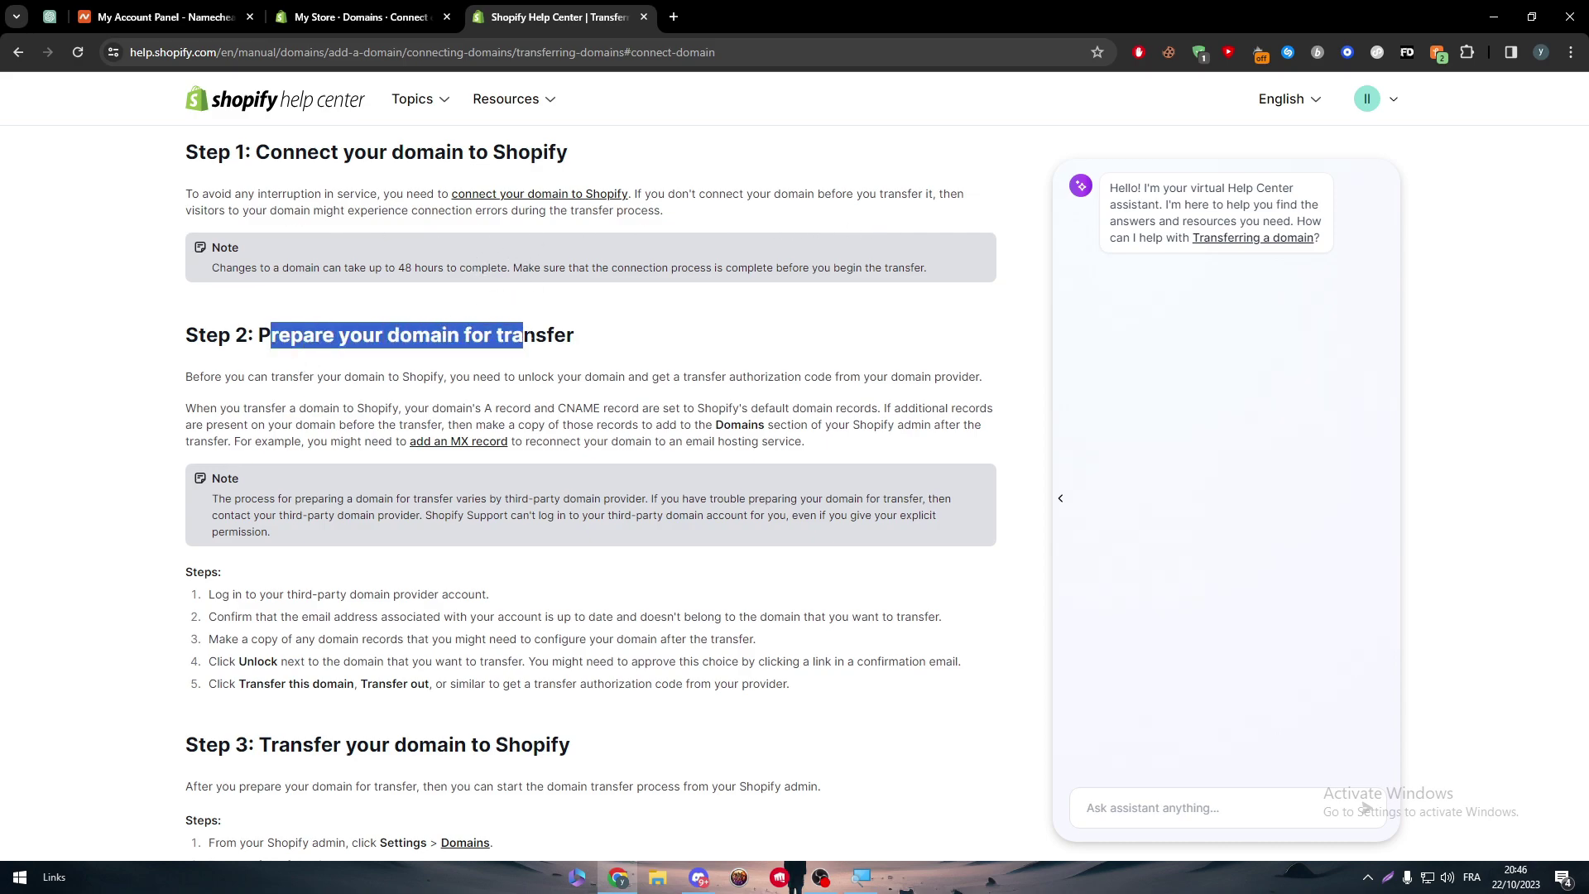
{"action": "left_click", "coordinate": [1585, 504]}
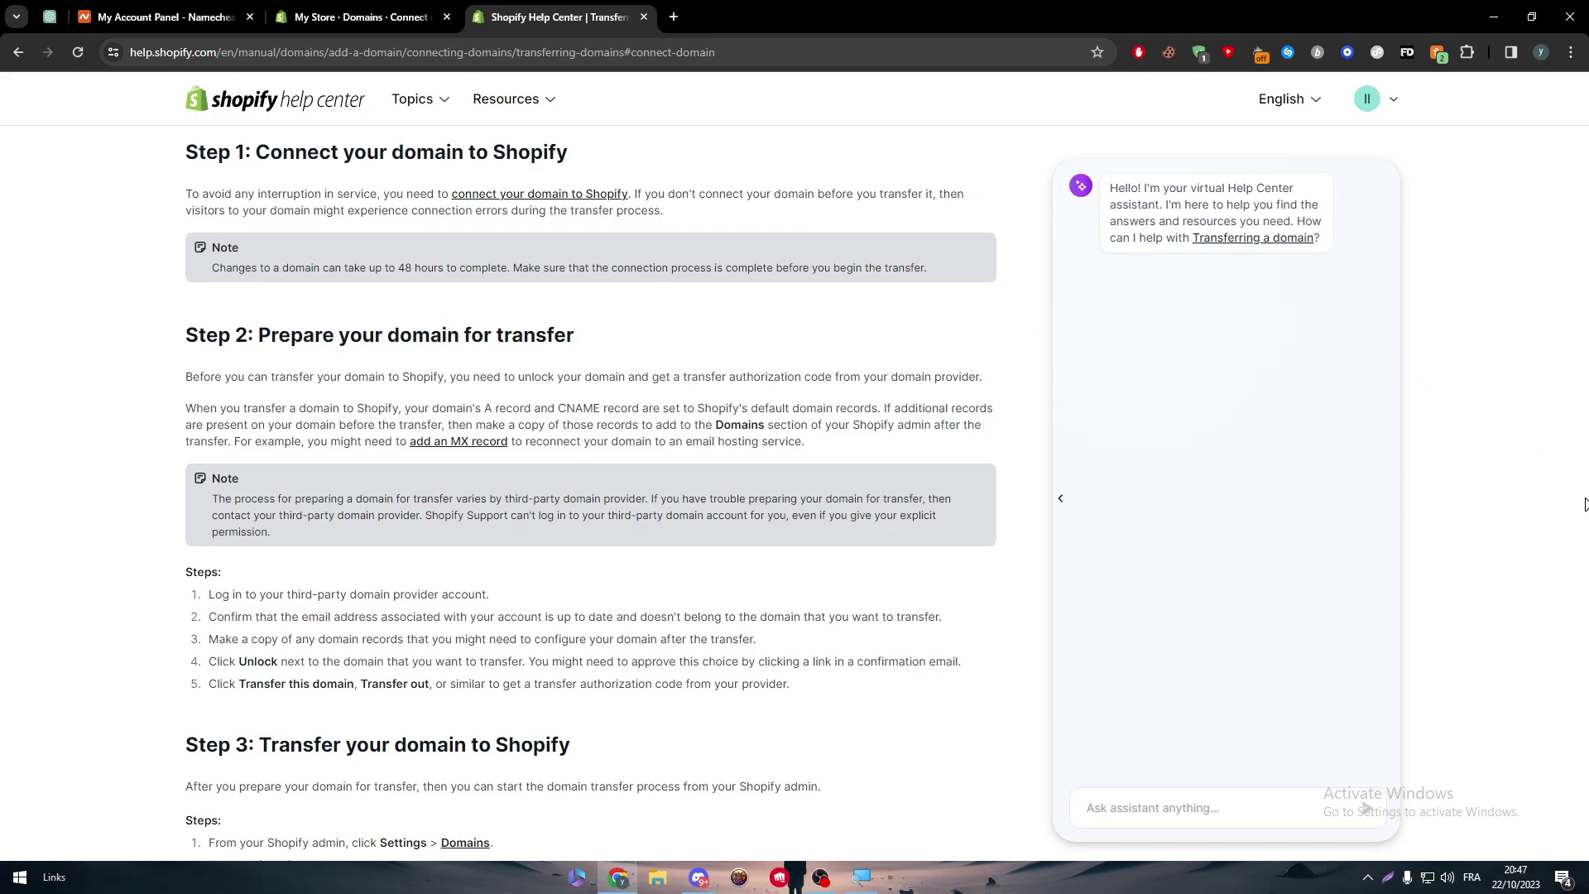
{"action": "scroll", "coordinate": [364, 687], "scroll_direction": "down", "scroll_amount": 7}
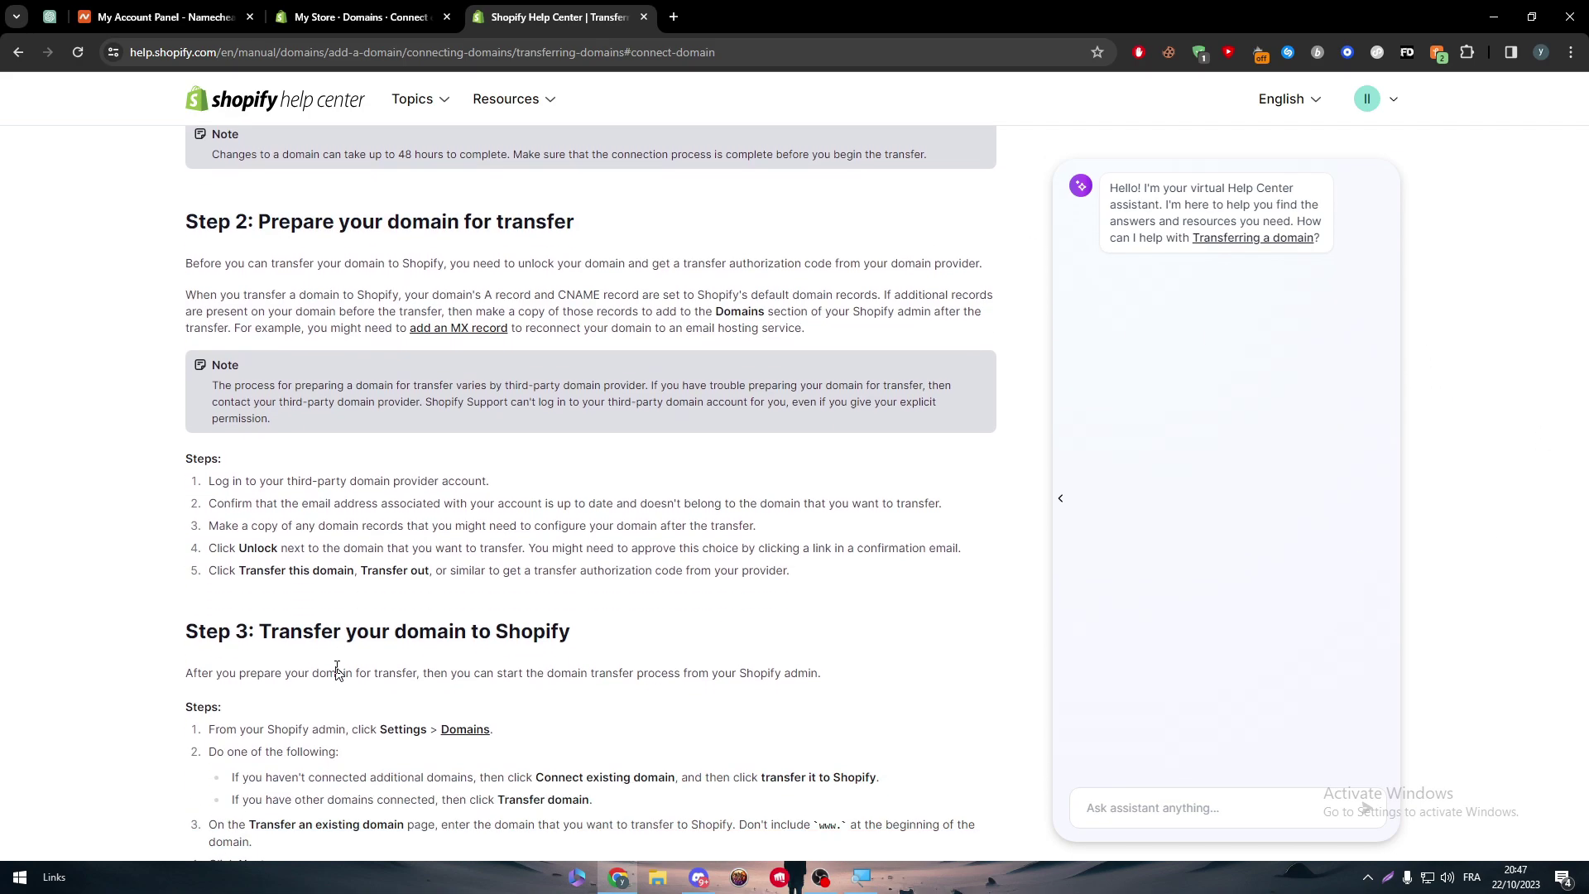
{"action": "scroll", "coordinate": [345, 567], "scroll_direction": "down", "scroll_amount": 3}
{"action": "scroll", "coordinate": [380, 525], "scroll_direction": "up", "scroll_amount": 6}
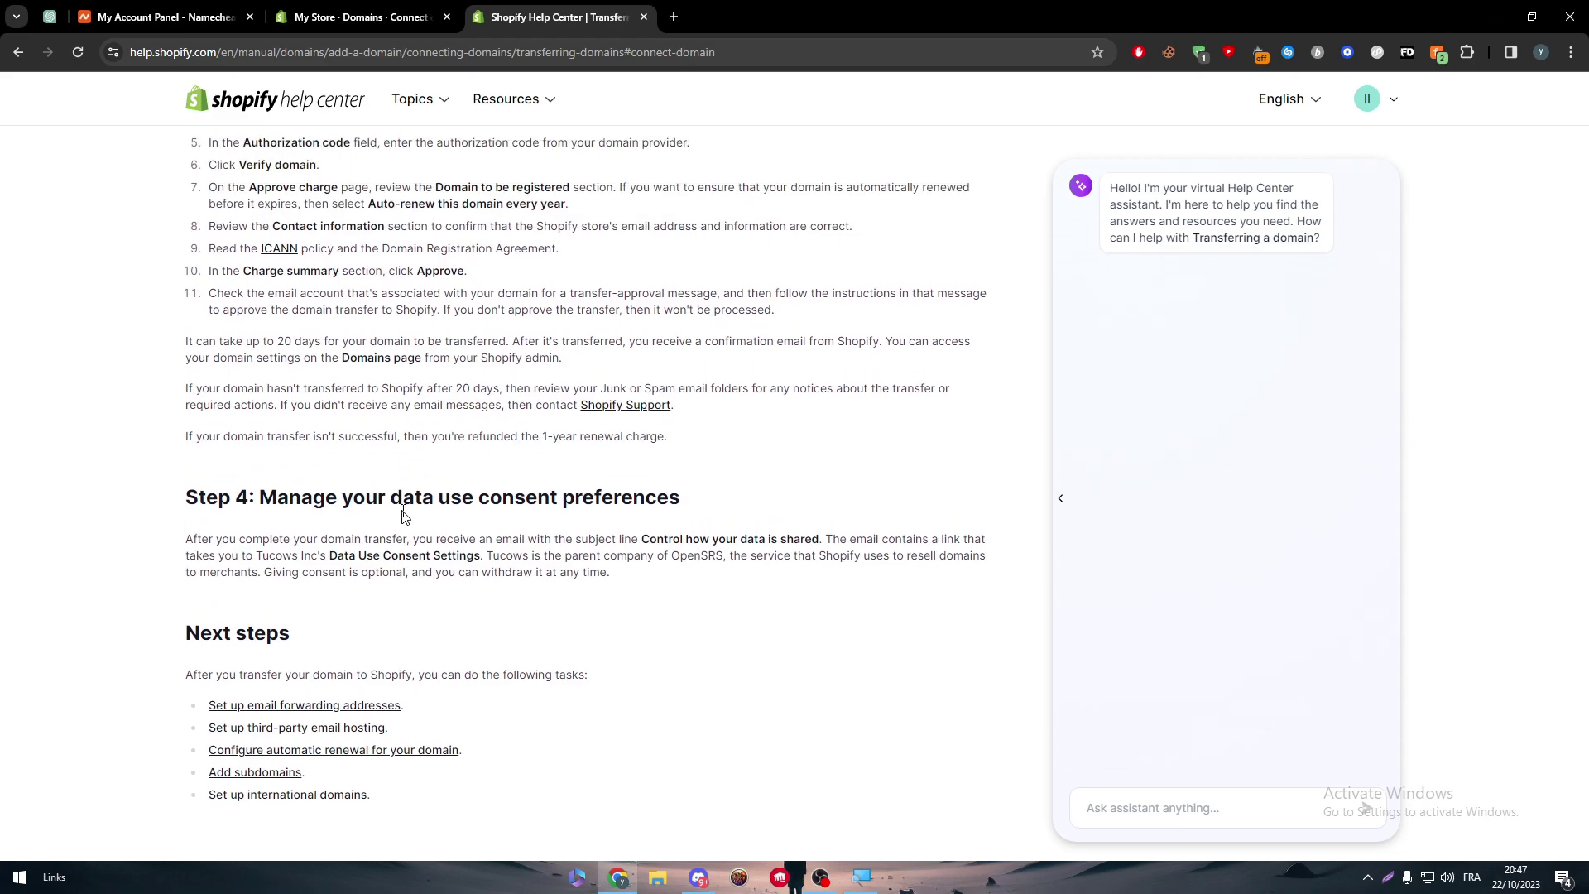
{"action": "scroll", "coordinate": [477, 469], "scroll_direction": "up", "scroll_amount": 15}
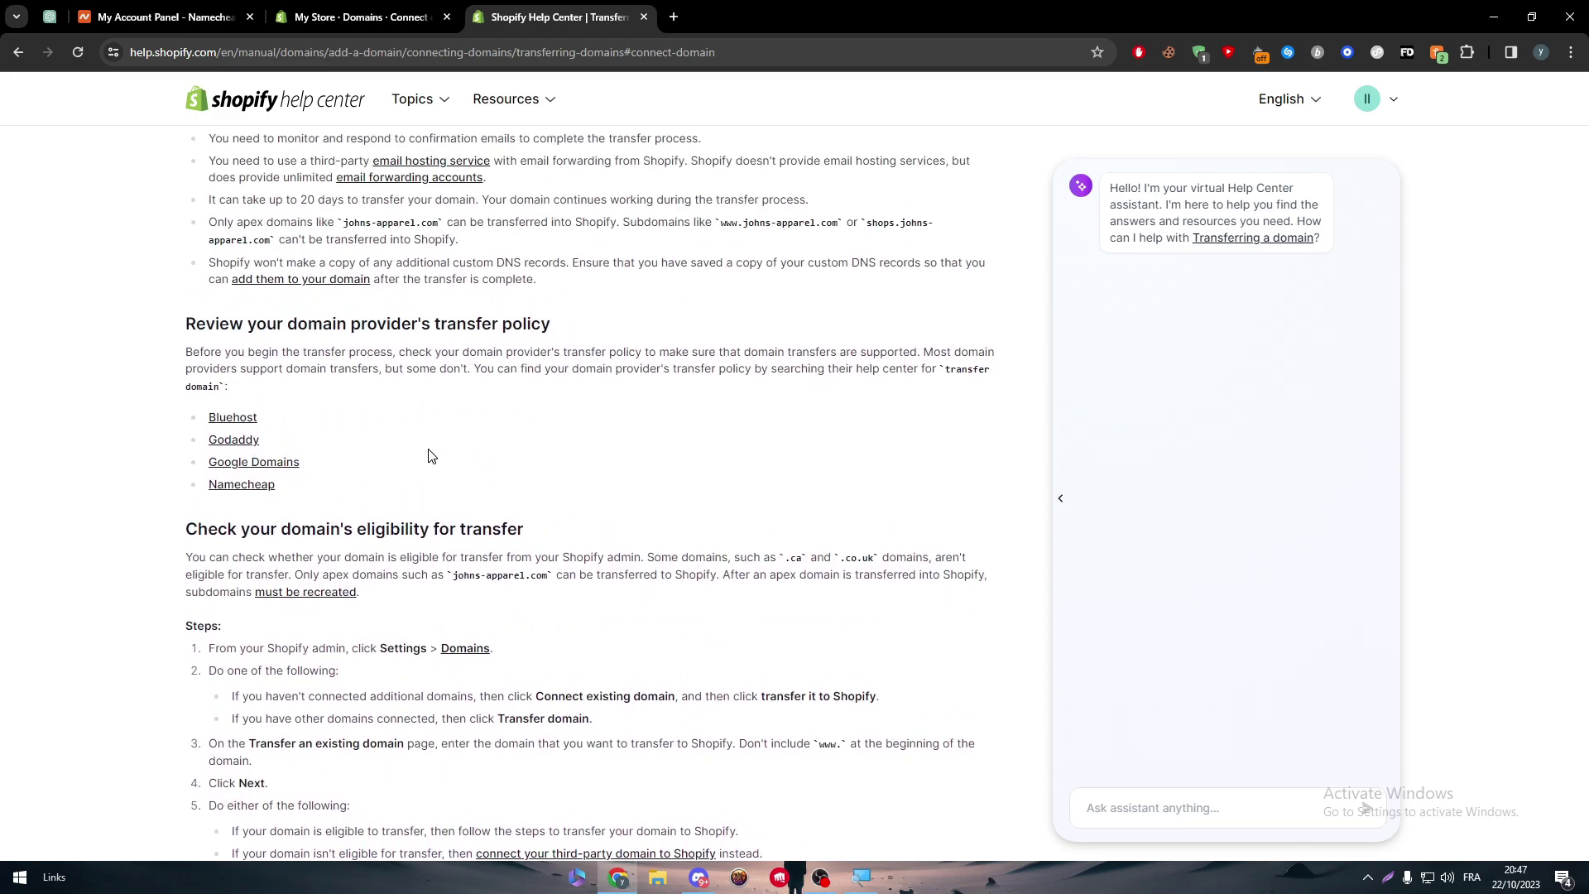
{"action": "scroll", "coordinate": [417, 451], "scroll_direction": "up", "scroll_amount": 15}
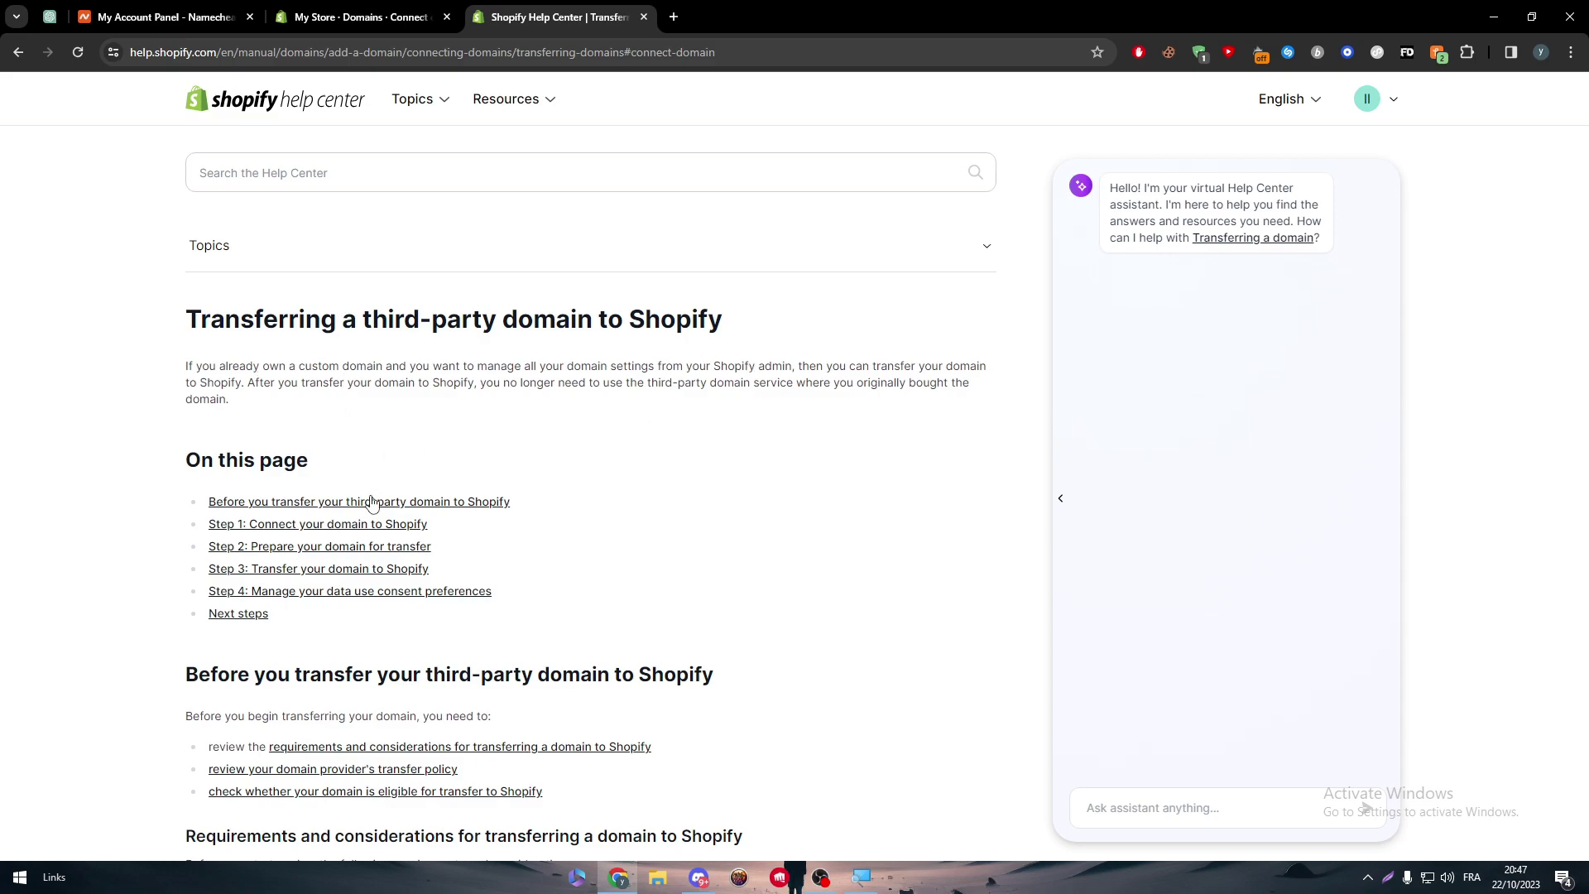
Back on the Shopify domain connection page, close the setup guide panel.
{"action": "left_click", "coordinate": [364, 17]}
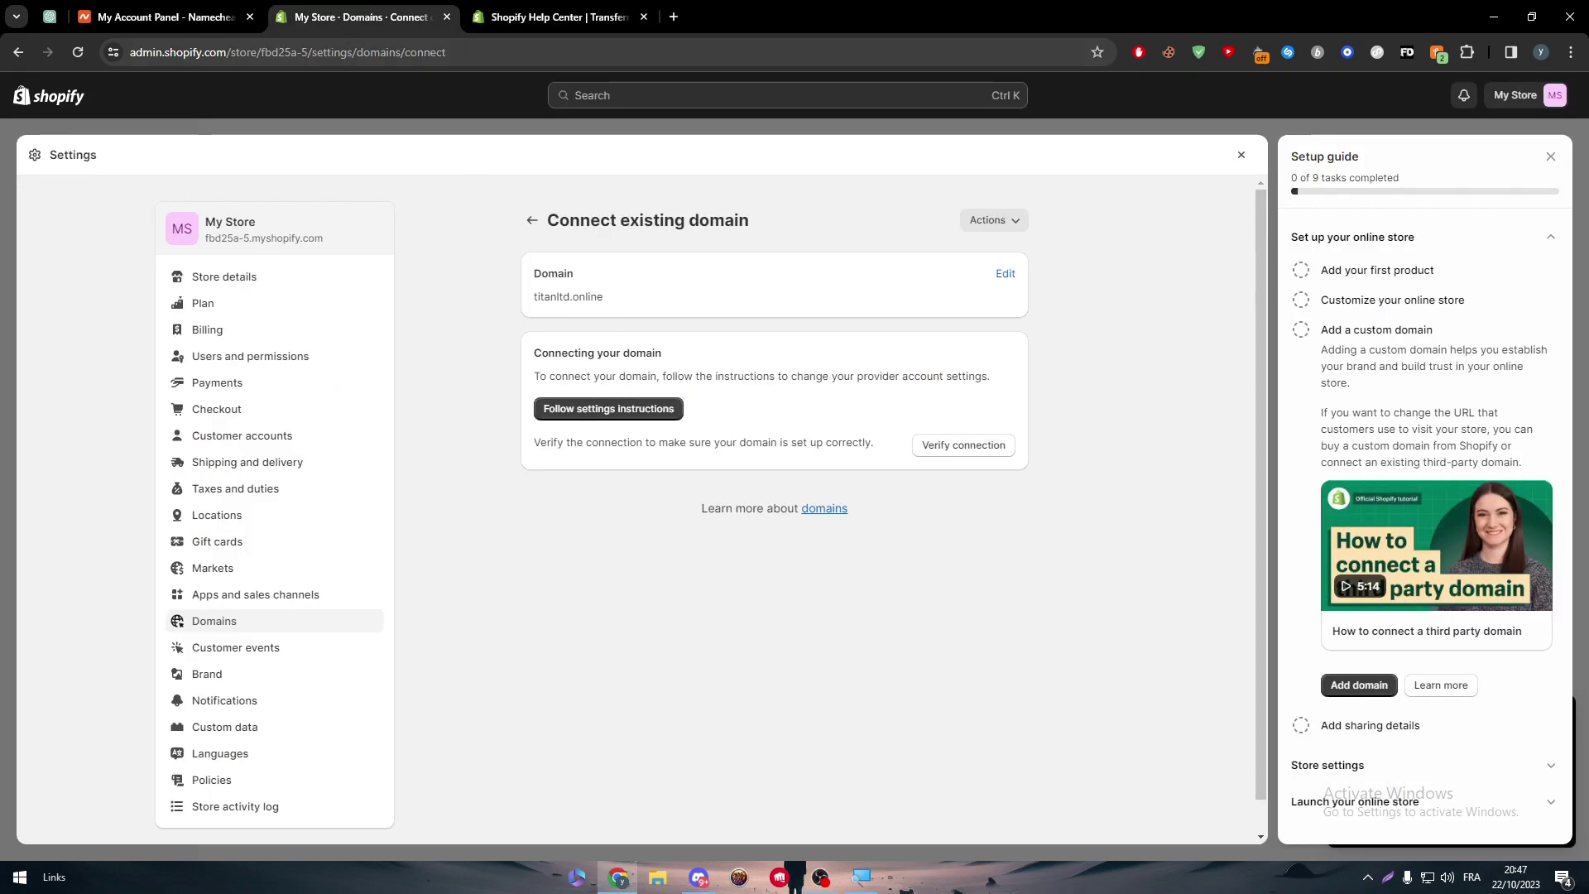
{"action": "left_click_drag", "start_coordinate": [606, 377], "coordinate": [720, 382]}
{"action": "left_click", "coordinate": [648, 287]}
Review the article's apex domain and subdomain examples, then return to the Namecheap dashboard.
{"action": "left_click", "coordinate": [573, 16]}
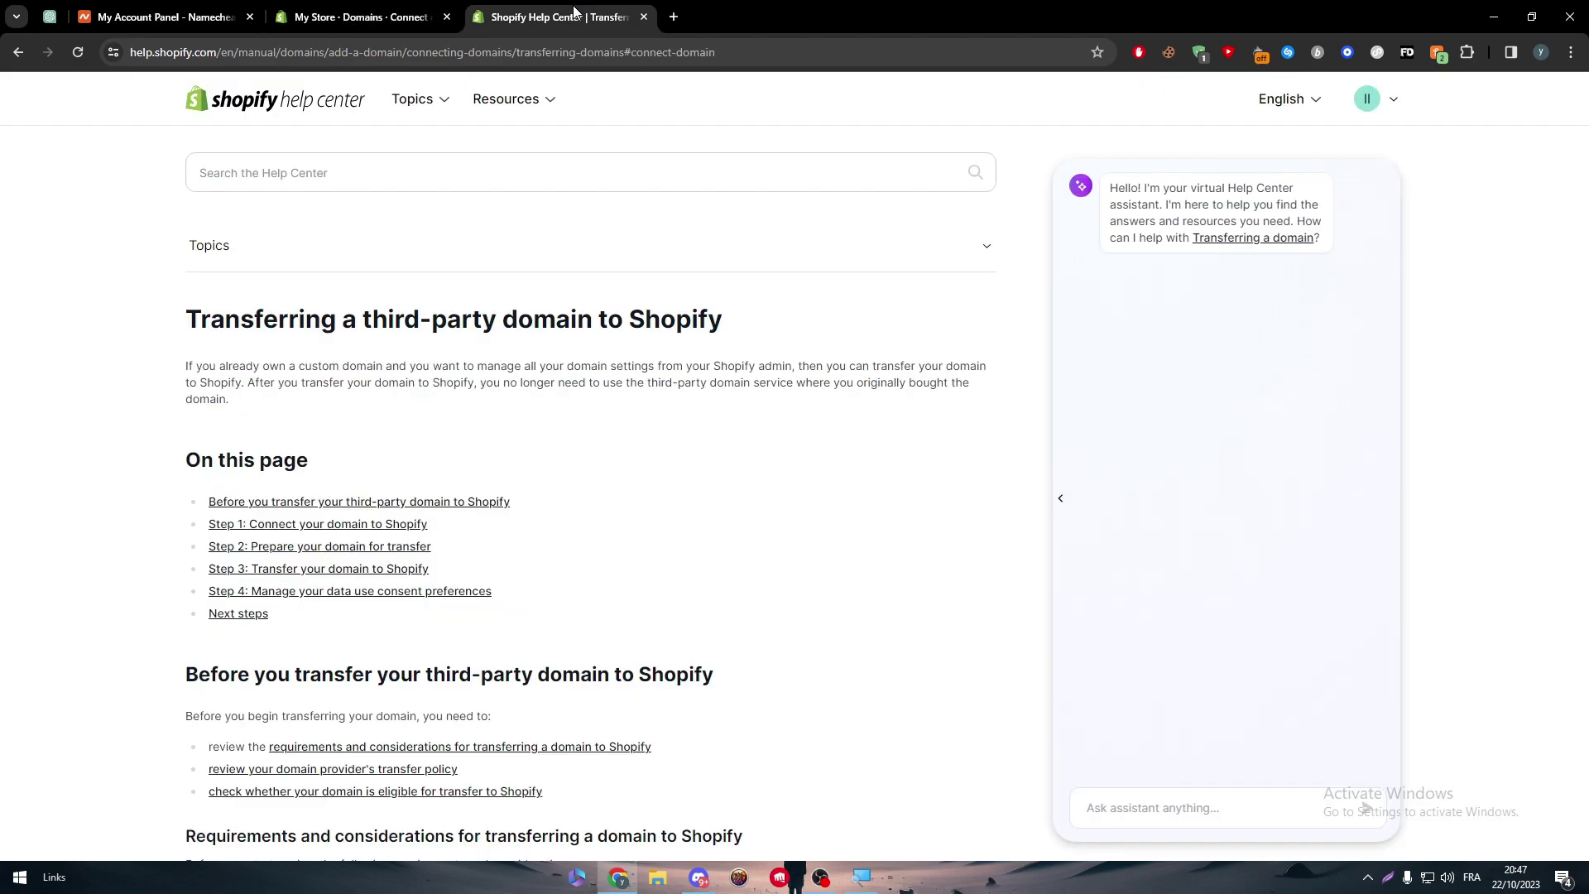
{"action": "scroll", "coordinate": [525, 514], "scroll_direction": "down", "scroll_amount": 5}
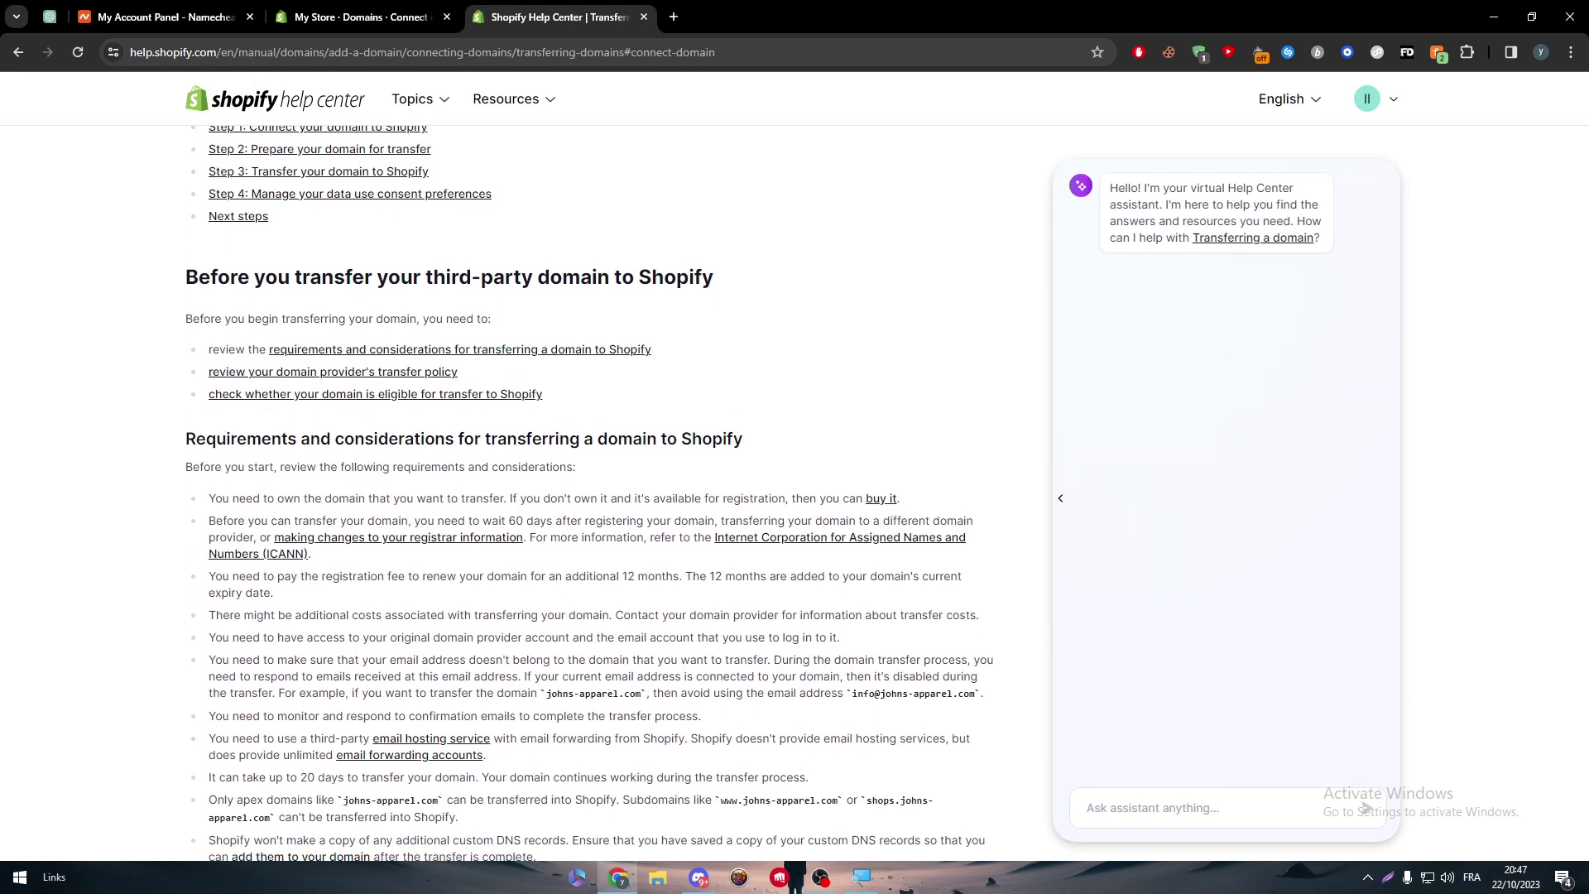
{"action": "scroll", "coordinate": [584, 629], "scroll_direction": "down", "scroll_amount": 2}
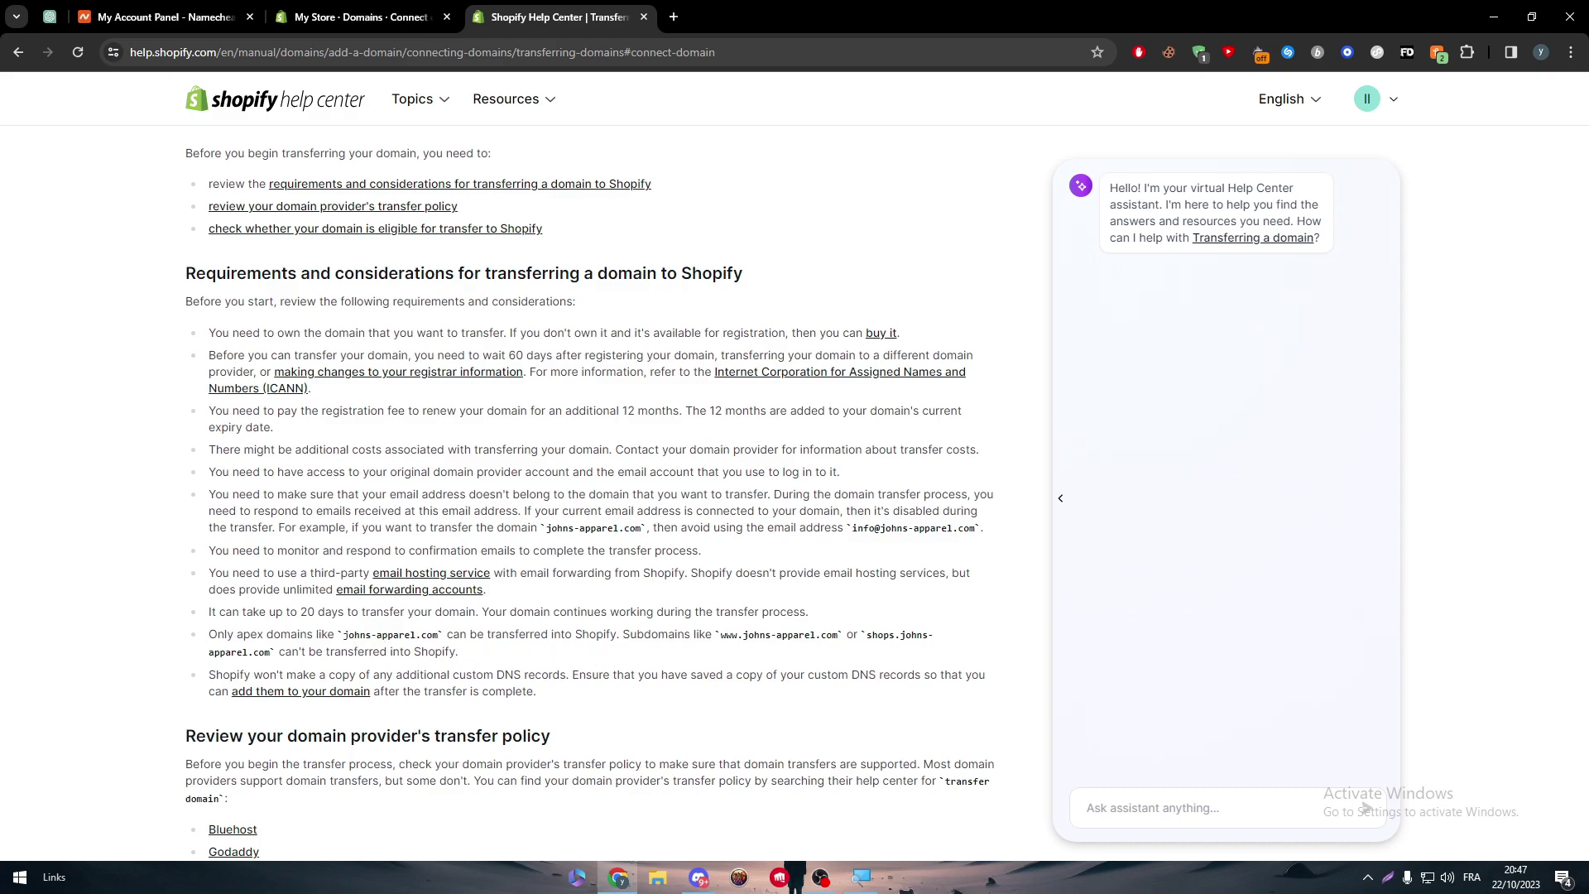
{"action": "left_click_drag", "start_coordinate": [343, 635], "coordinate": [441, 649]}
{"action": "left_click", "coordinate": [569, 646]}
{"action": "left_click_drag", "start_coordinate": [722, 637], "coordinate": [782, 637]}
{"action": "left_click", "coordinate": [787, 639]}
{"action": "left_click", "coordinate": [192, 8]}
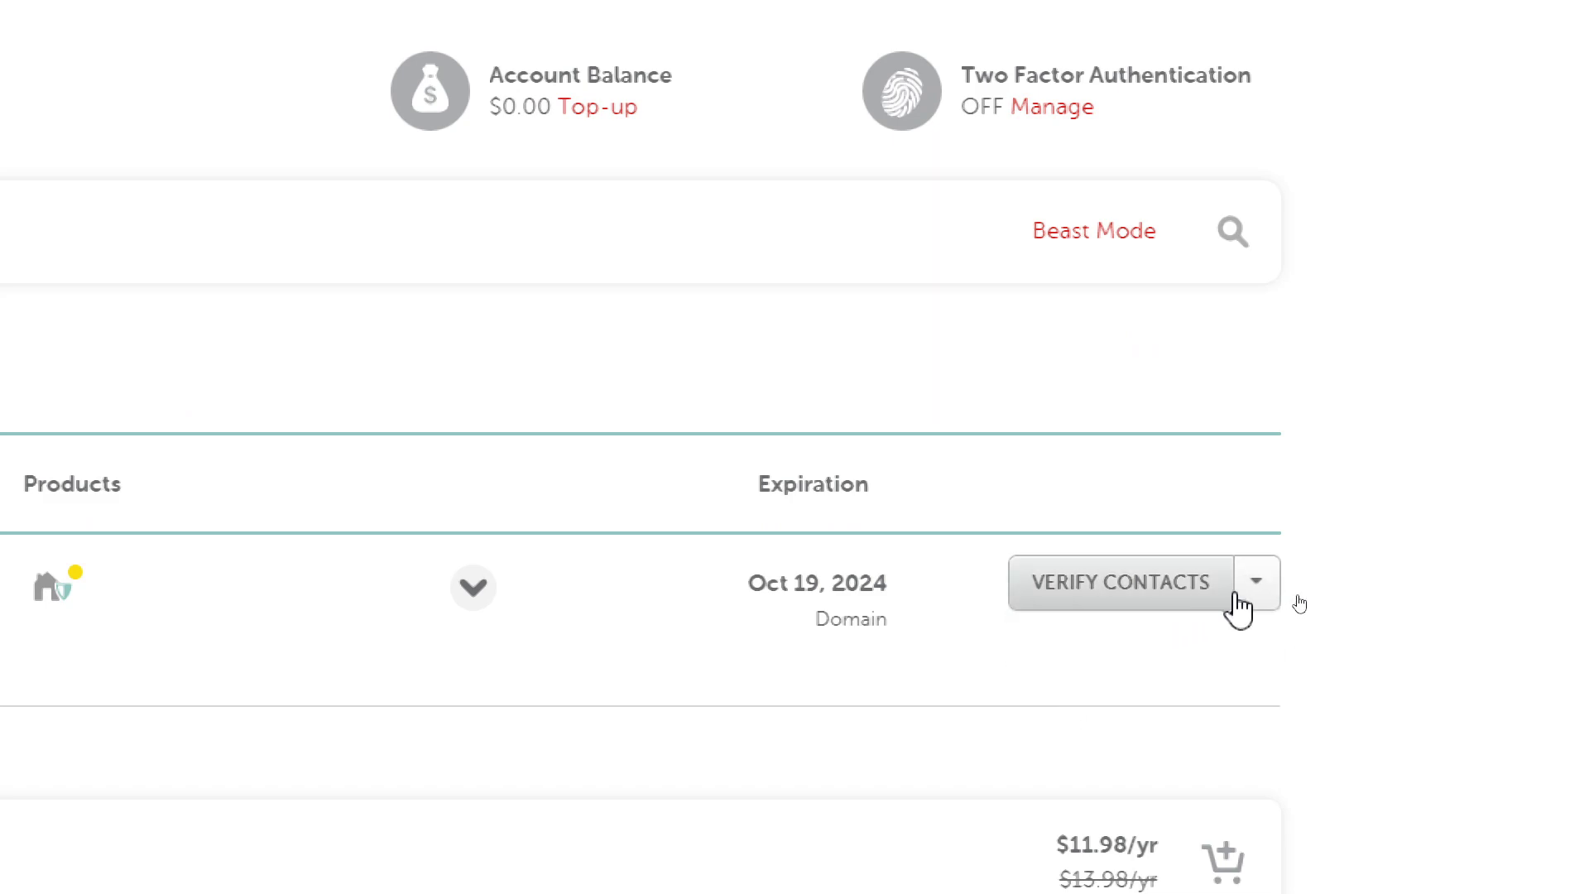
On titanltd.online's Manage page, change the nameservers to Custom DNS and save.
{"action": "left_click", "coordinate": [1254, 587]}
{"action": "left_click", "coordinate": [1122, 646]}
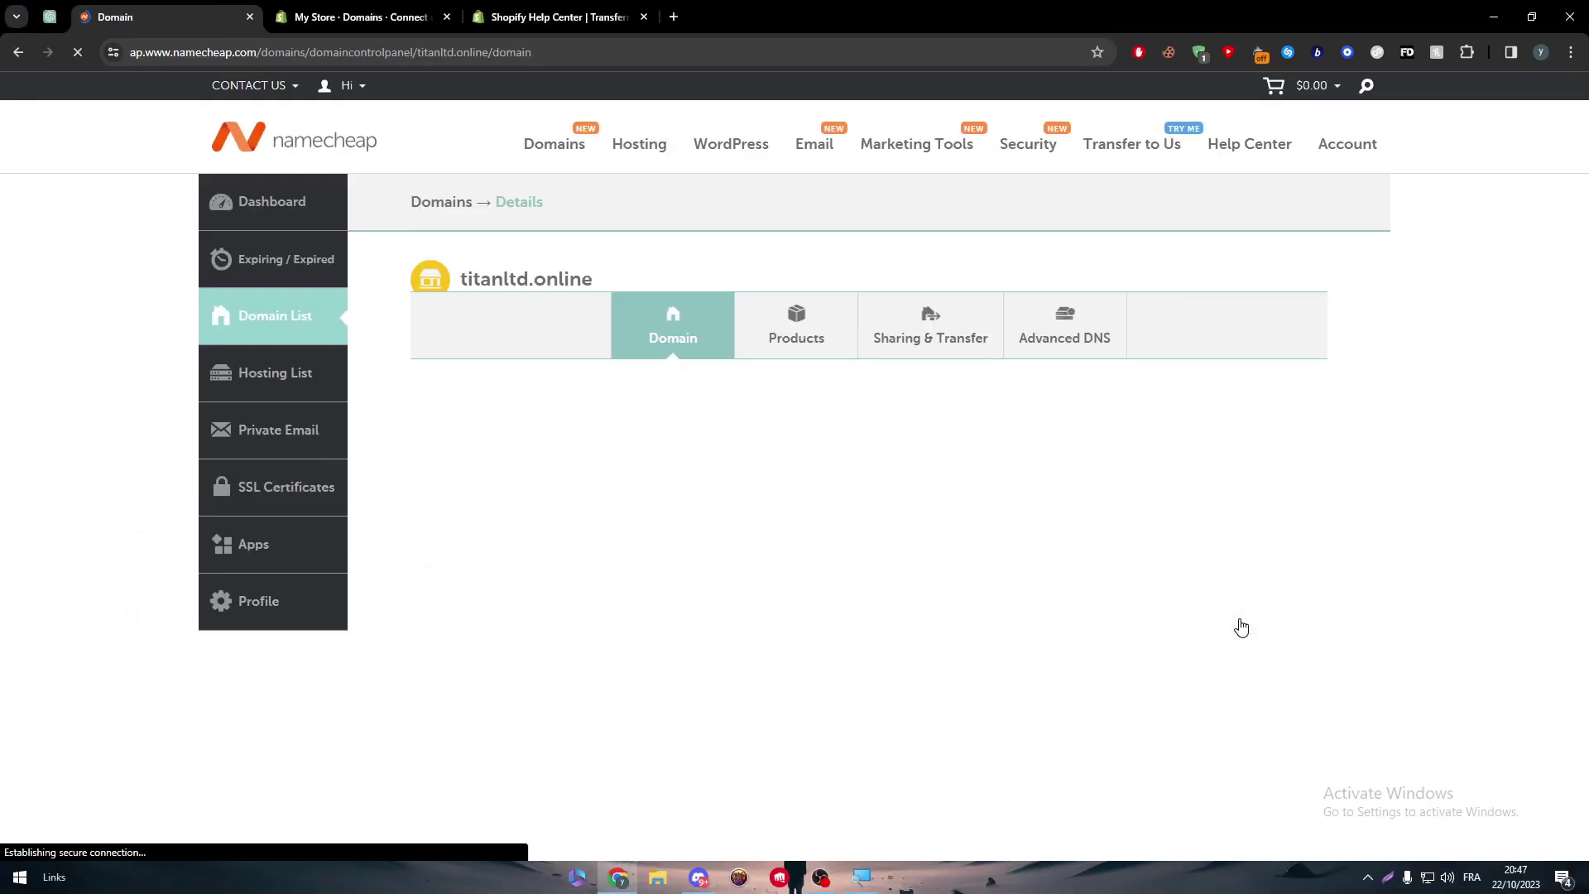
{"action": "scroll", "coordinate": [1542, 314], "scroll_direction": "down", "scroll_amount": 3}
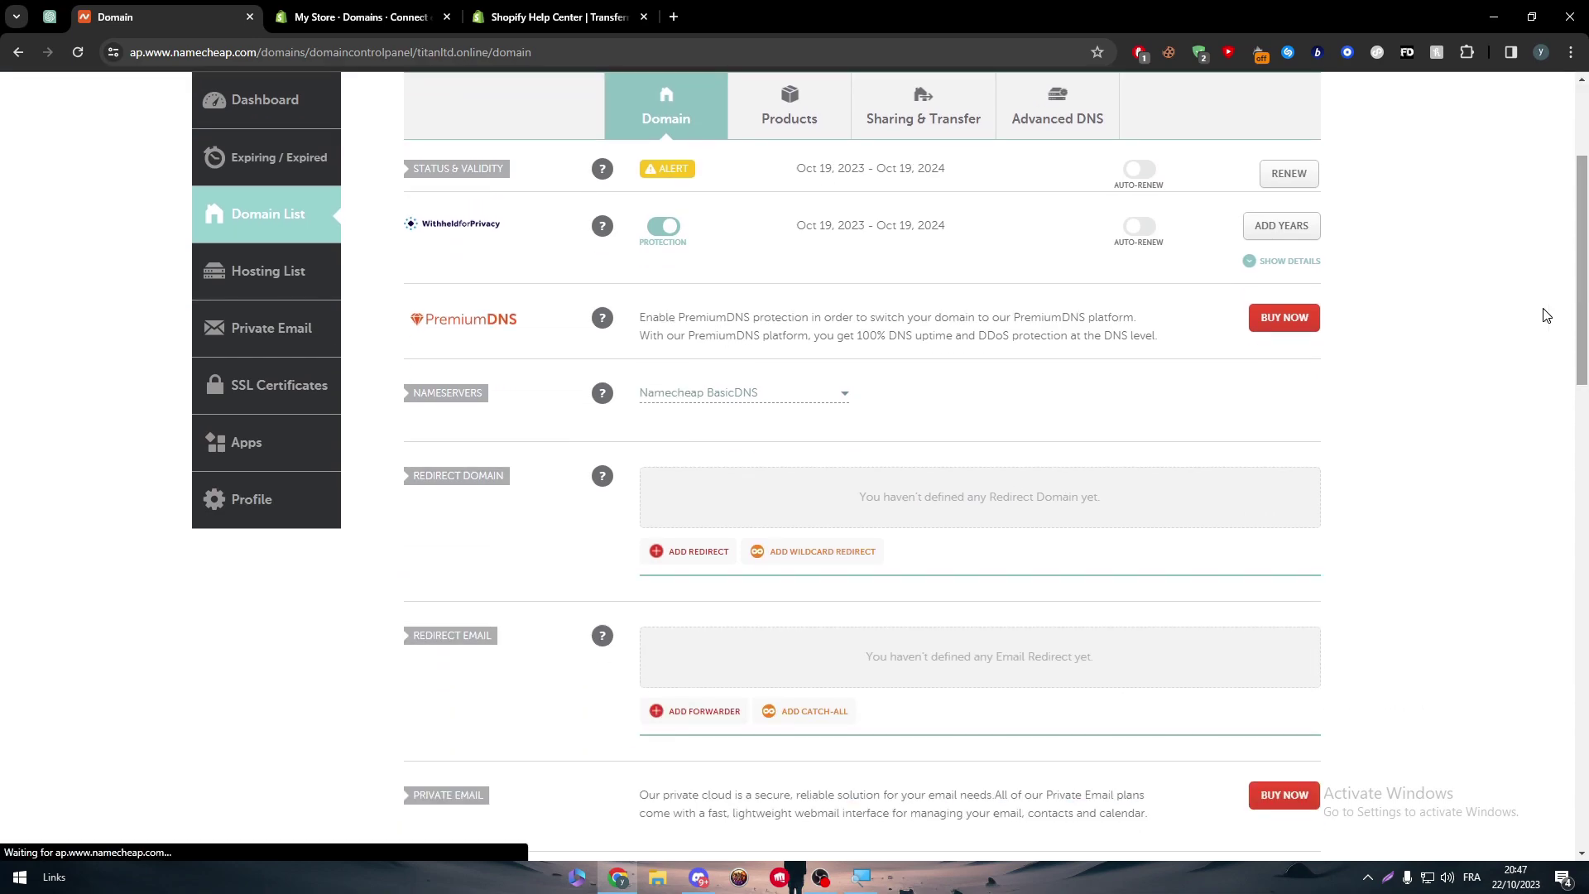
{"action": "left_click", "coordinate": [709, 394]}
{"action": "left_click", "coordinate": [680, 475]}
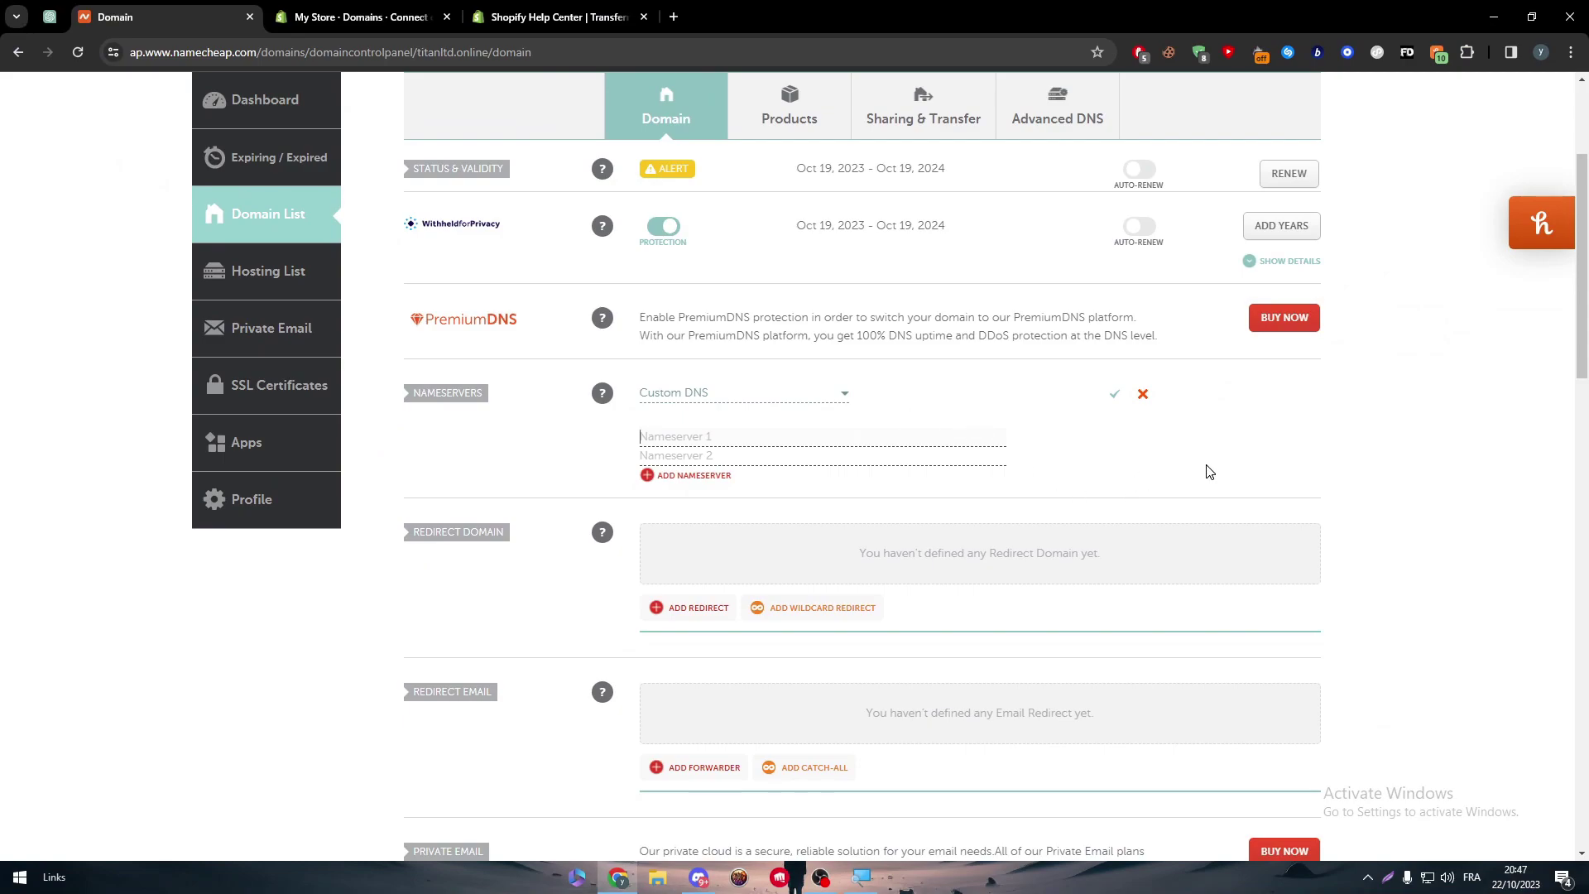
{"action": "left_click", "coordinate": [1114, 395]}
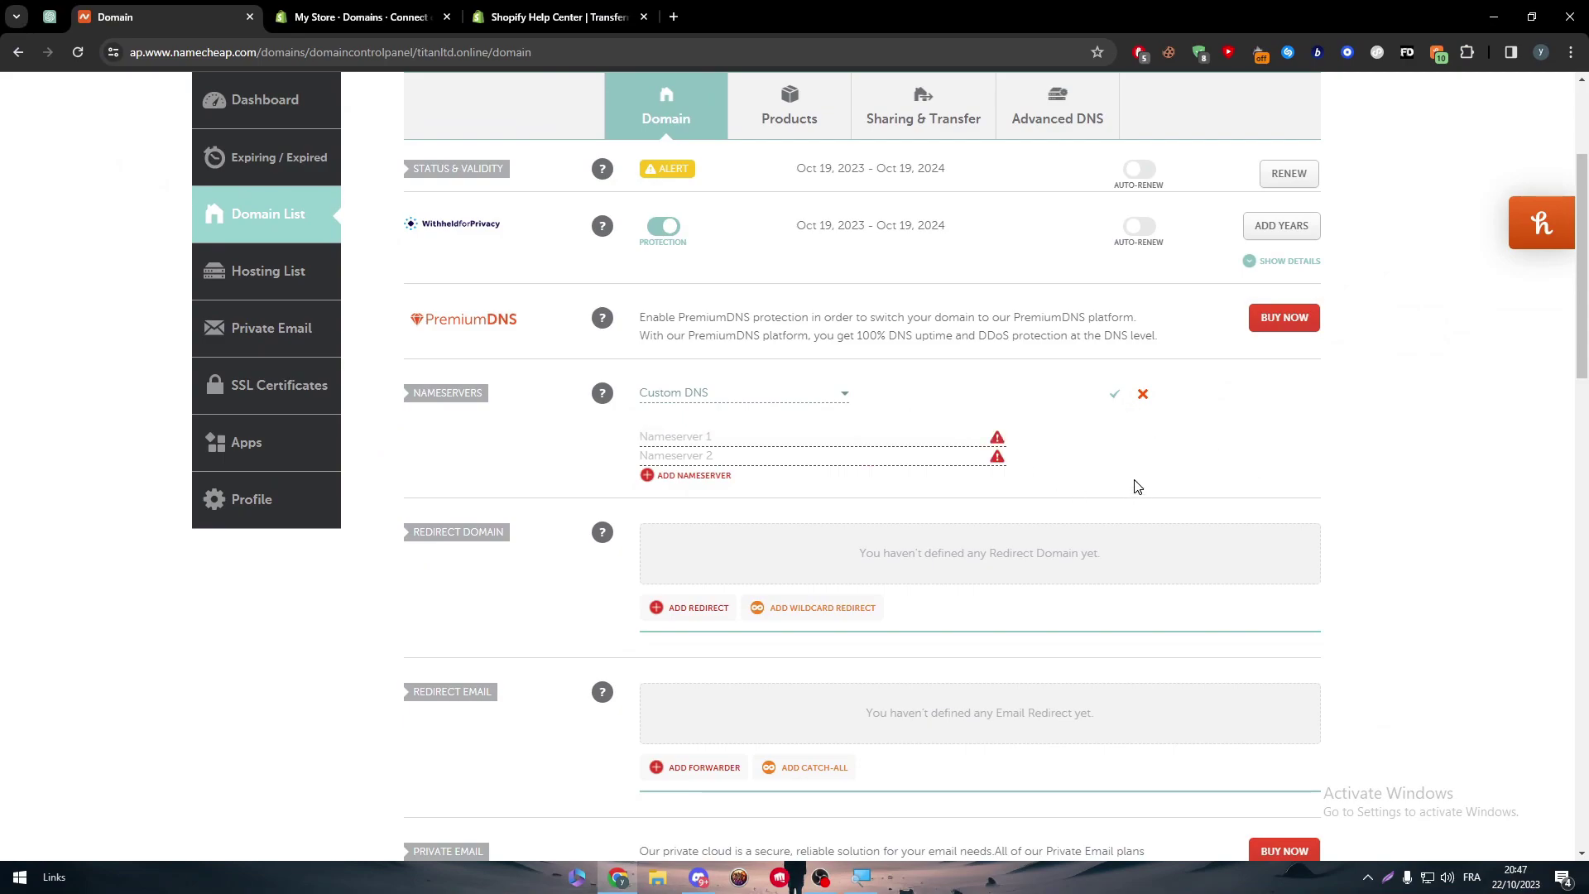